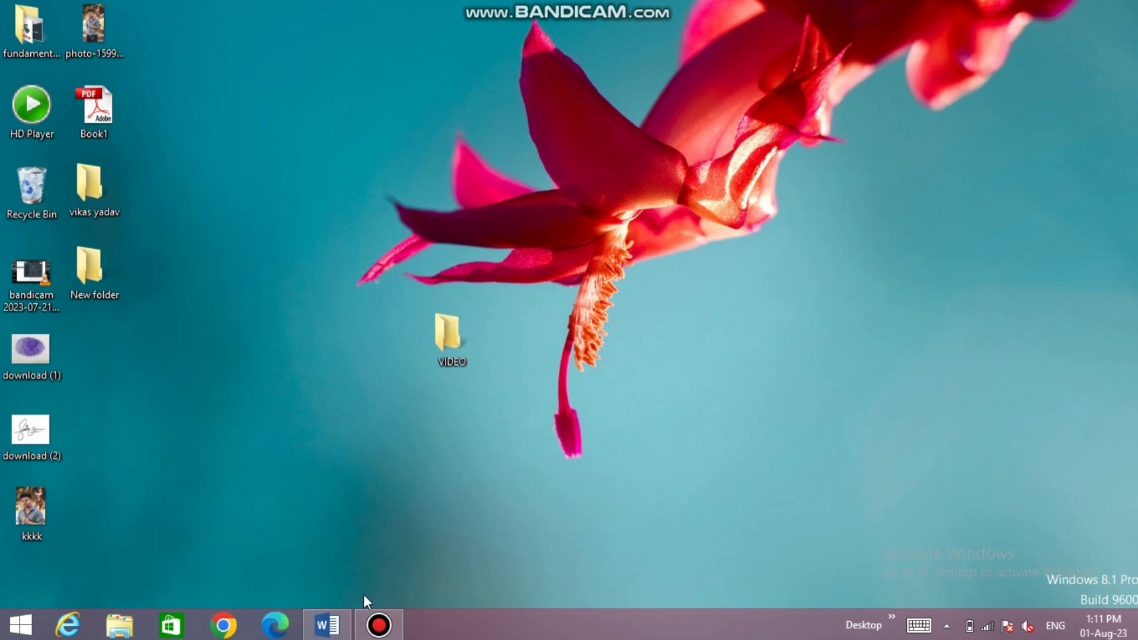
Restore the certificate document from the taskbar and scroll down and back up through its layout.
{"action": "left_click", "coordinate": [327, 625]}
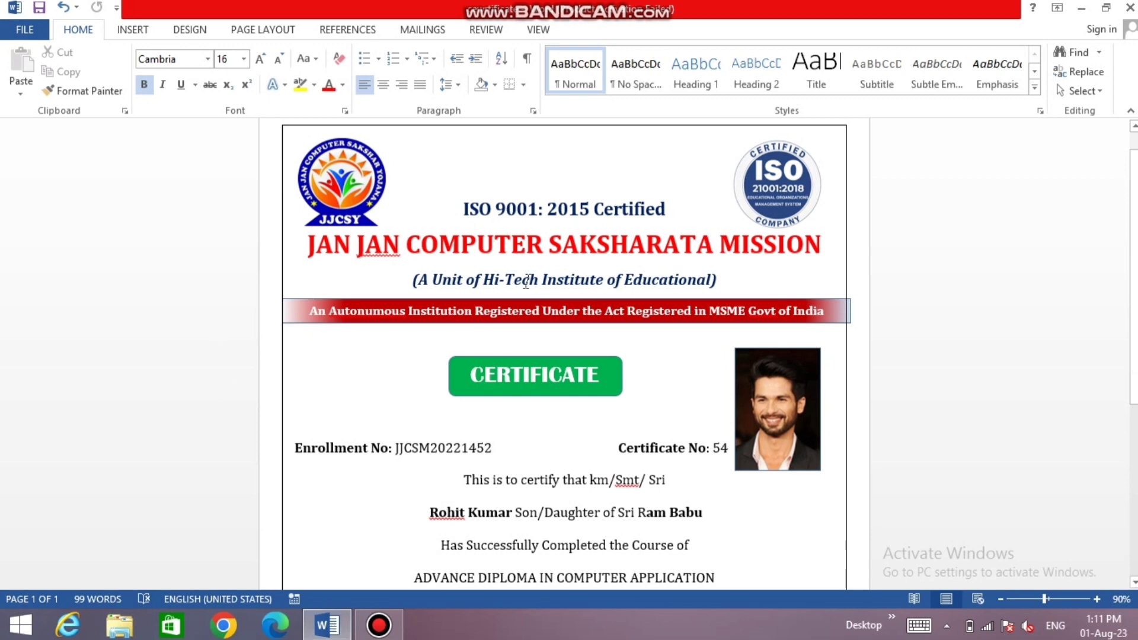
{"action": "scroll", "coordinate": [526, 281], "scroll_direction": "down", "scroll_amount": 2}
{"action": "scroll", "coordinate": [531, 326], "scroll_direction": "down", "scroll_amount": 3}
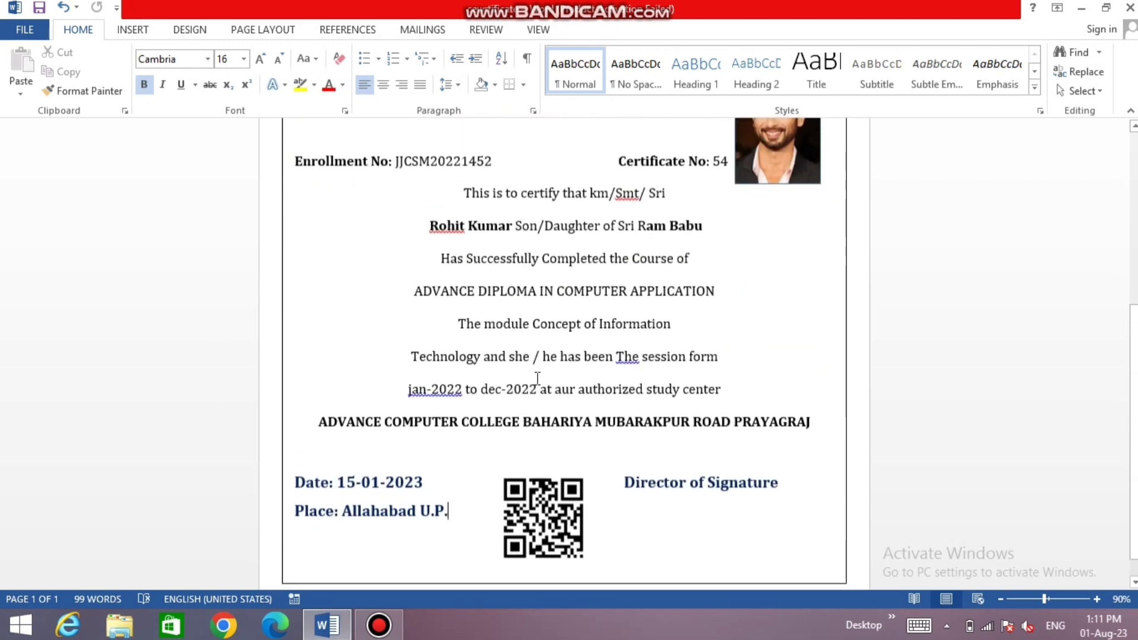
{"action": "scroll", "coordinate": [537, 378], "scroll_direction": "up", "scroll_amount": 3}
{"action": "scroll", "coordinate": [536, 377], "scroll_direction": "up", "scroll_amount": 2}
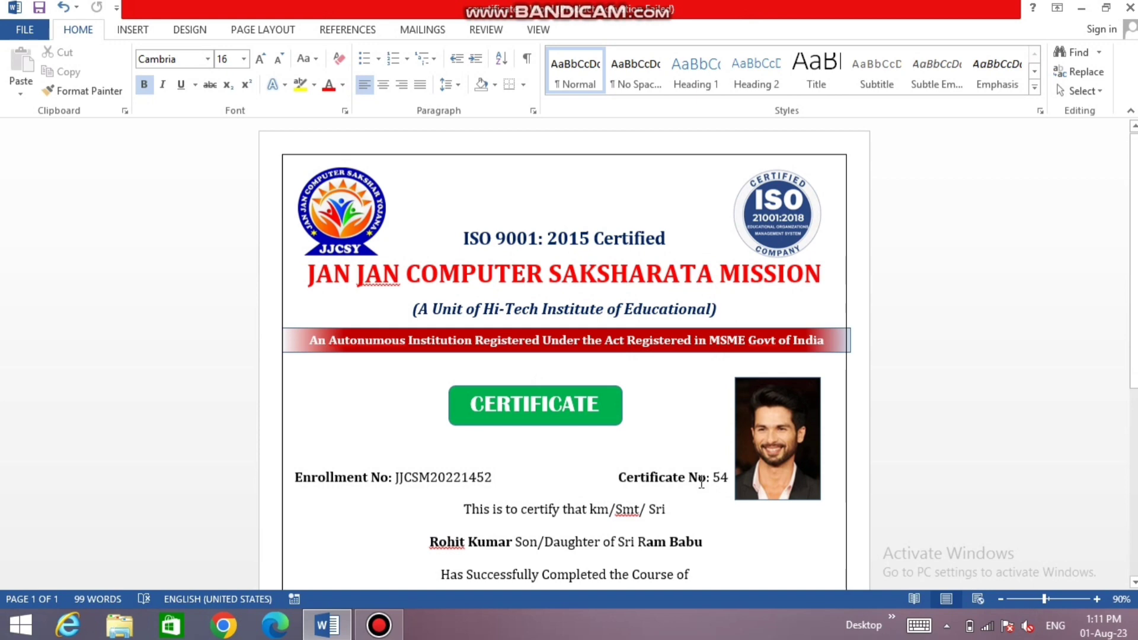
Close the certificate without saving and refresh the desktop.
{"action": "left_click", "coordinate": [1131, 9]}
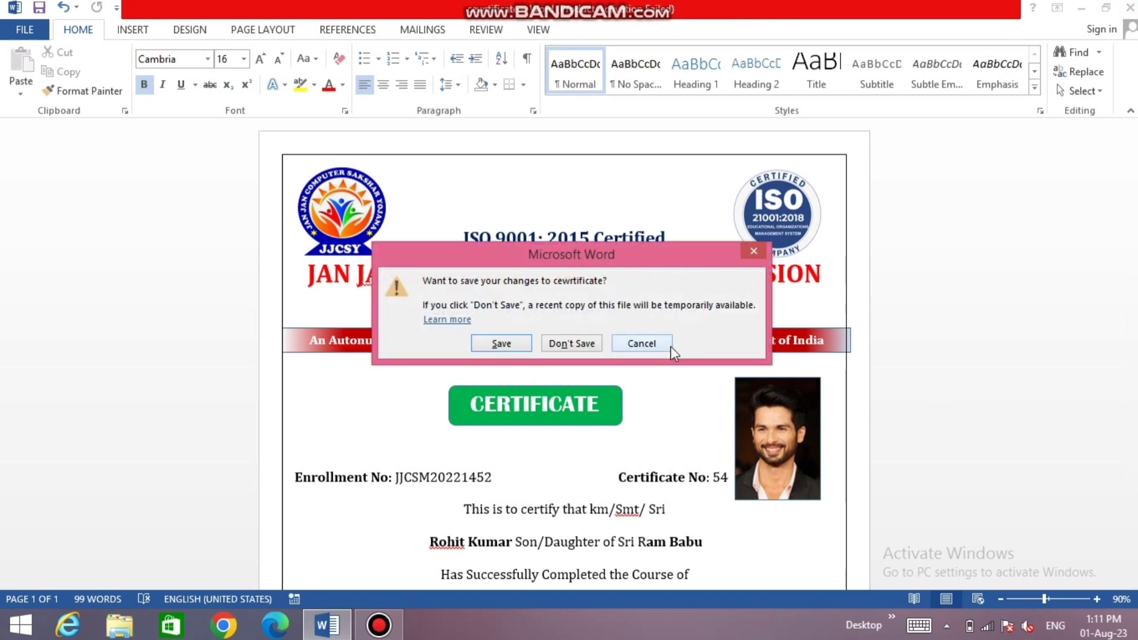
{"action": "left_click", "coordinate": [579, 344]}
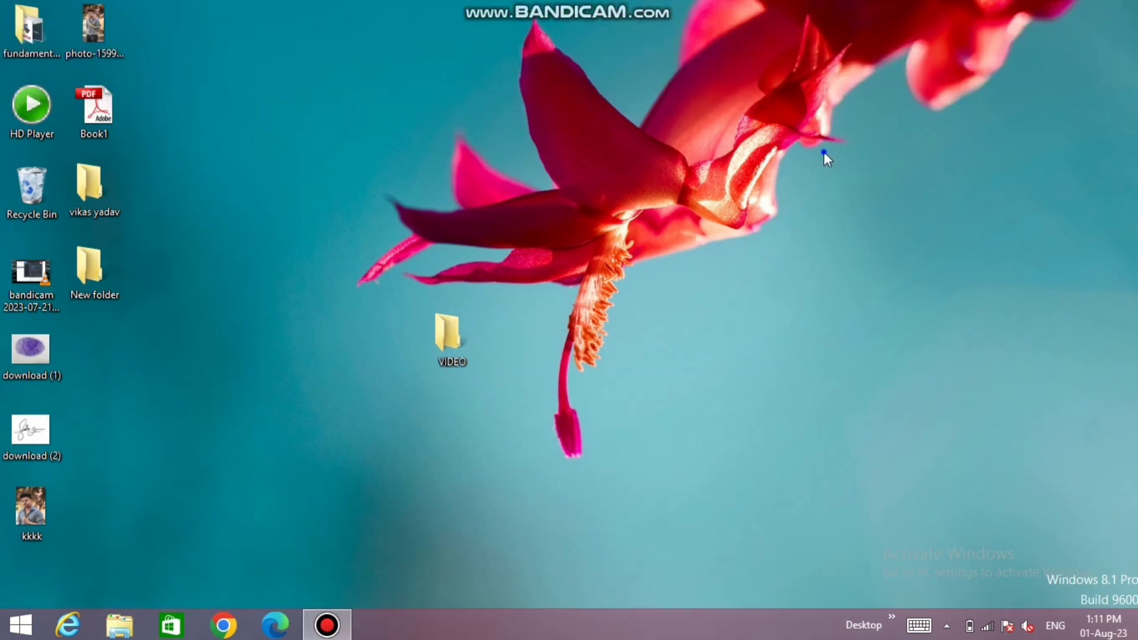
{"action": "right_click", "coordinate": [826, 153]}
{"action": "left_click", "coordinate": [878, 203]}
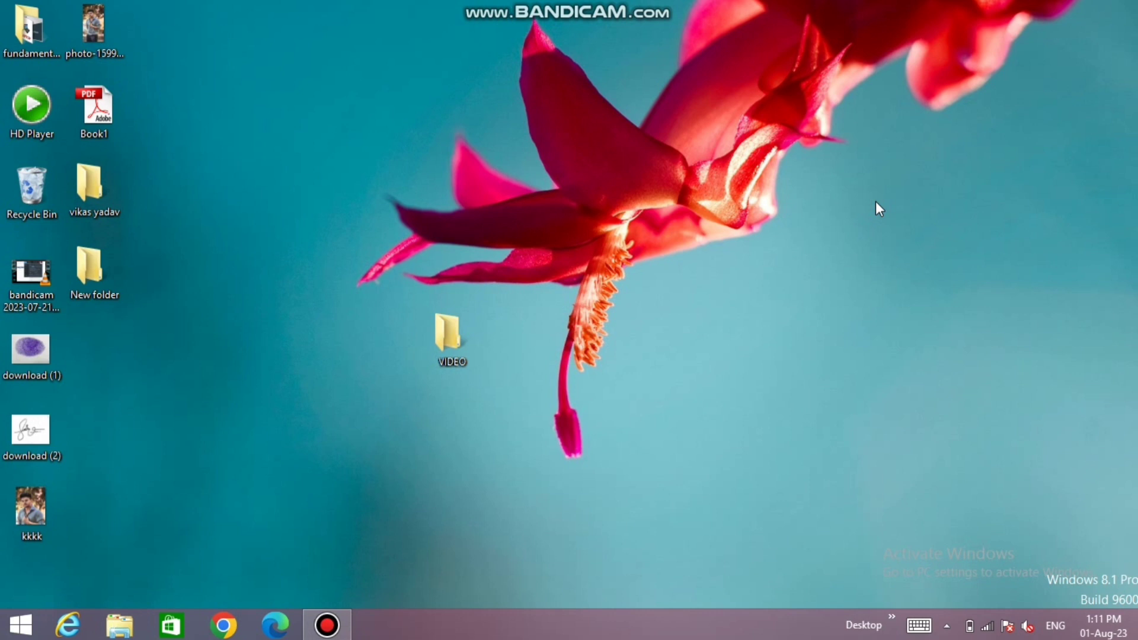
Relaunch Word with winword from the Run box and dismiss the activation notice.
{"action": "key", "text": "super+r"}
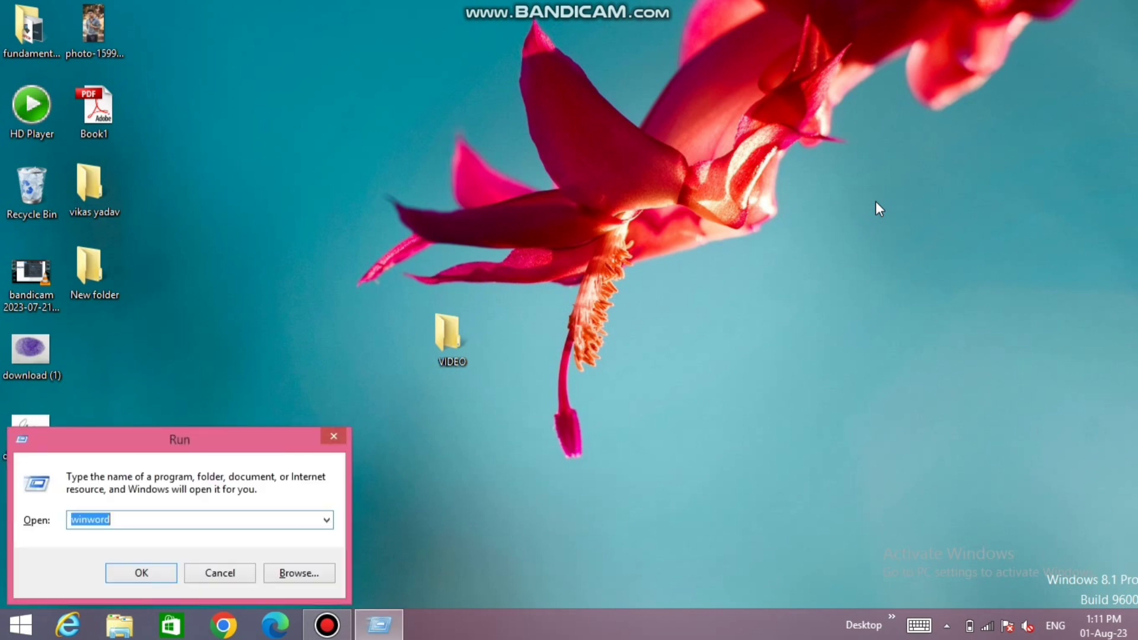
{"action": "key", "text": "Return"}
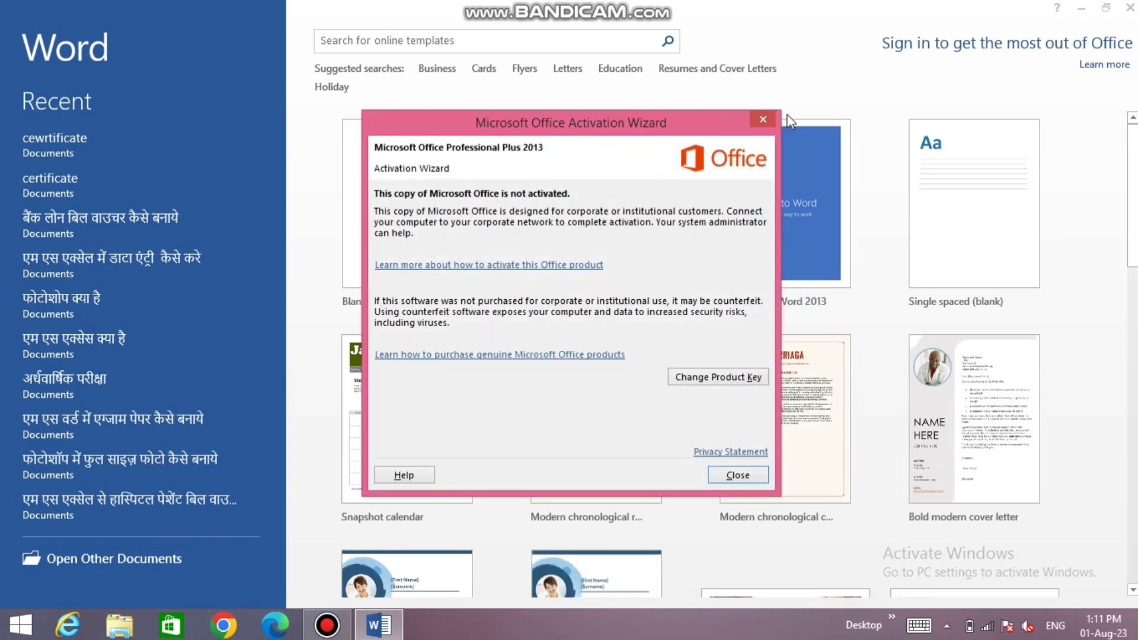
{"action": "left_click", "coordinate": [764, 119]}
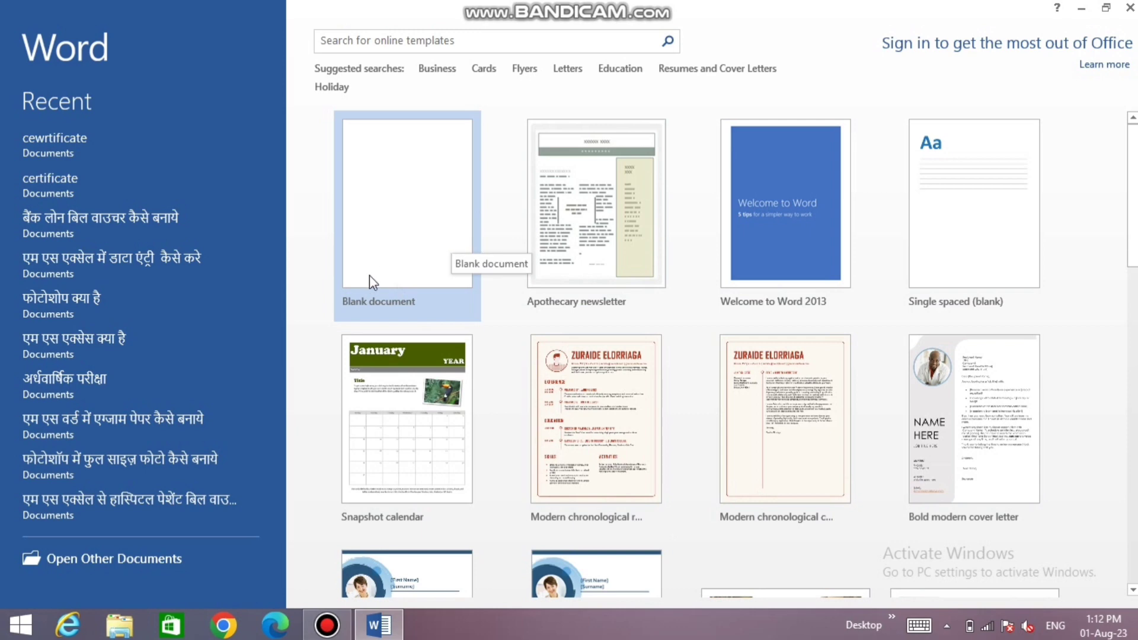
Create a blank document and set top, bottom, left and right margins to 0.5 inch.
{"action": "left_click", "coordinate": [398, 240]}
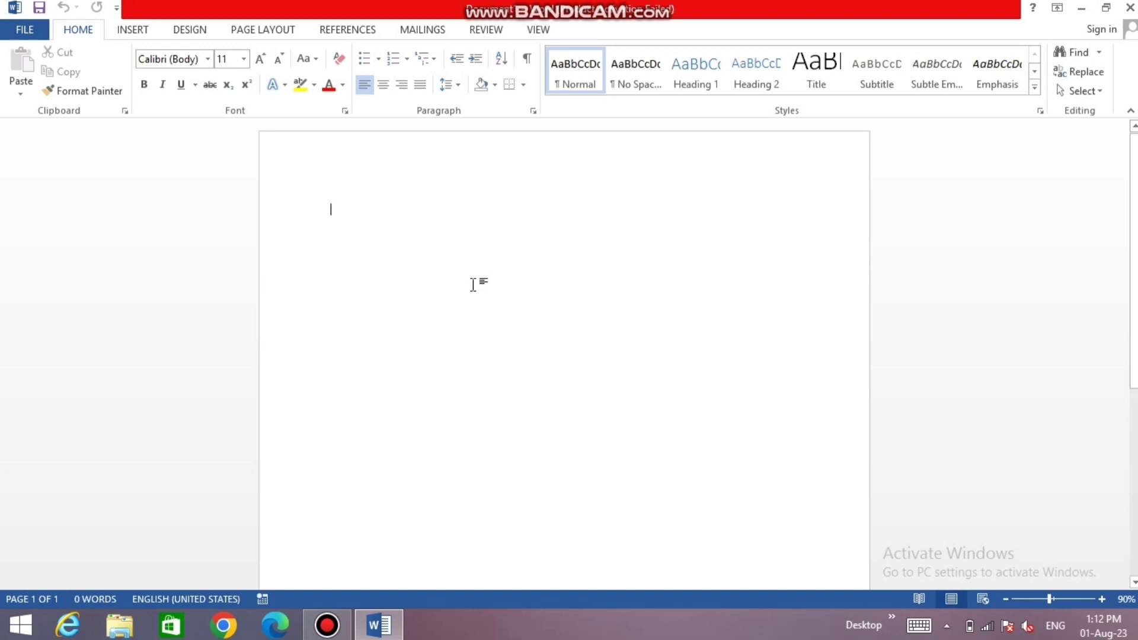
{"action": "left_click", "coordinate": [258, 33]}
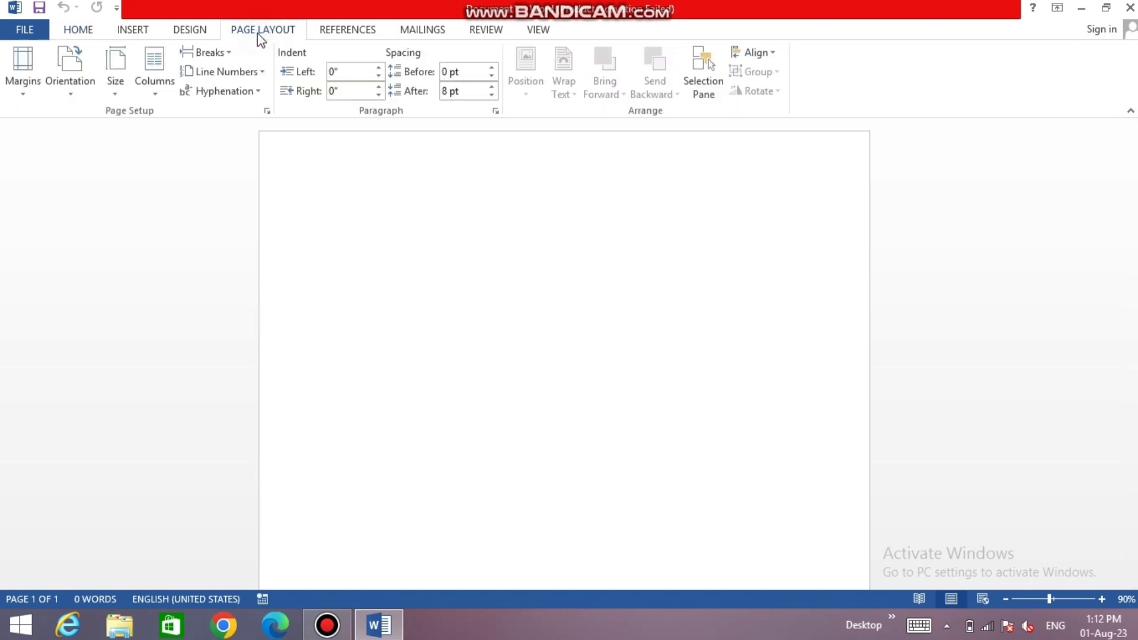
{"action": "left_click", "coordinate": [9, 70]}
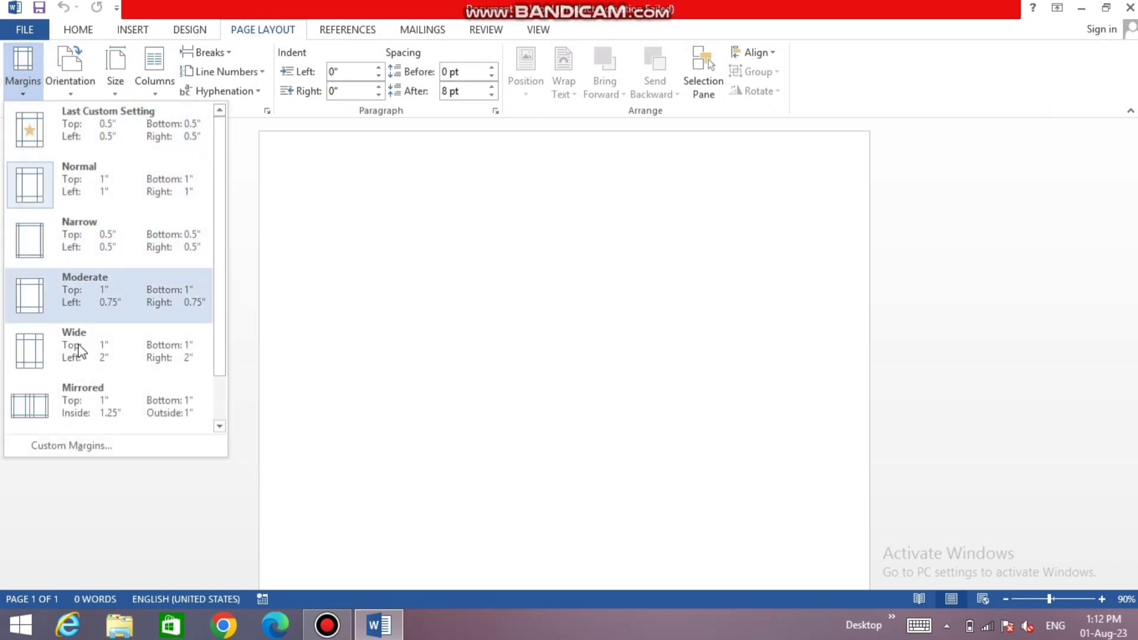
{"action": "left_click", "coordinate": [72, 446]}
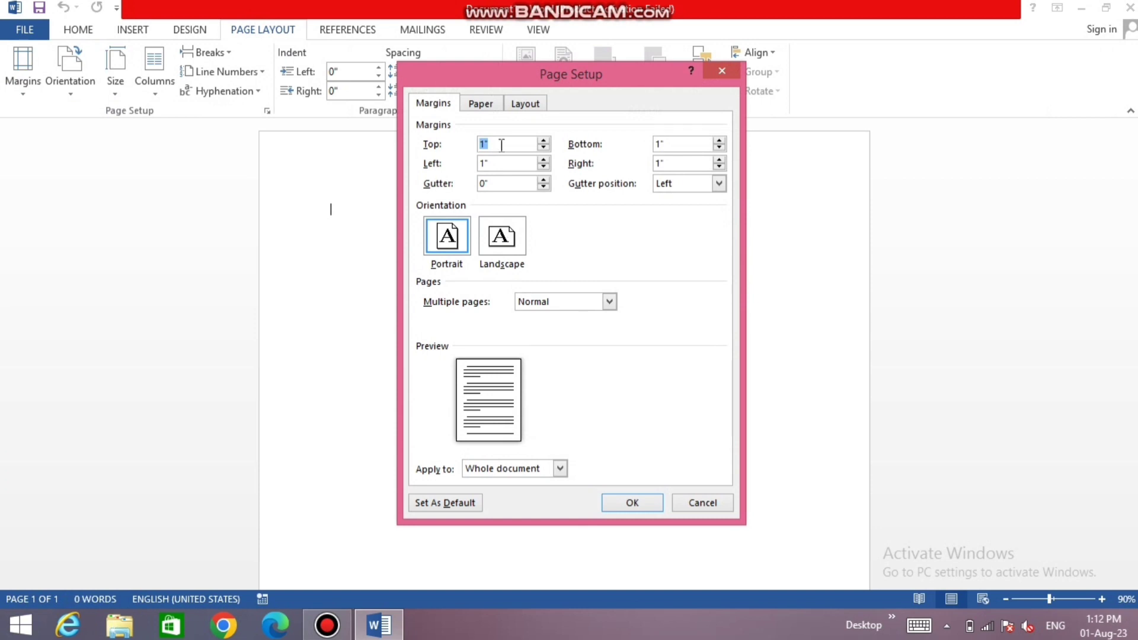
{"action": "type", "text": "0.5"}
{"action": "key", "text": "Tab"}
{"action": "type", "text": "0.5"}
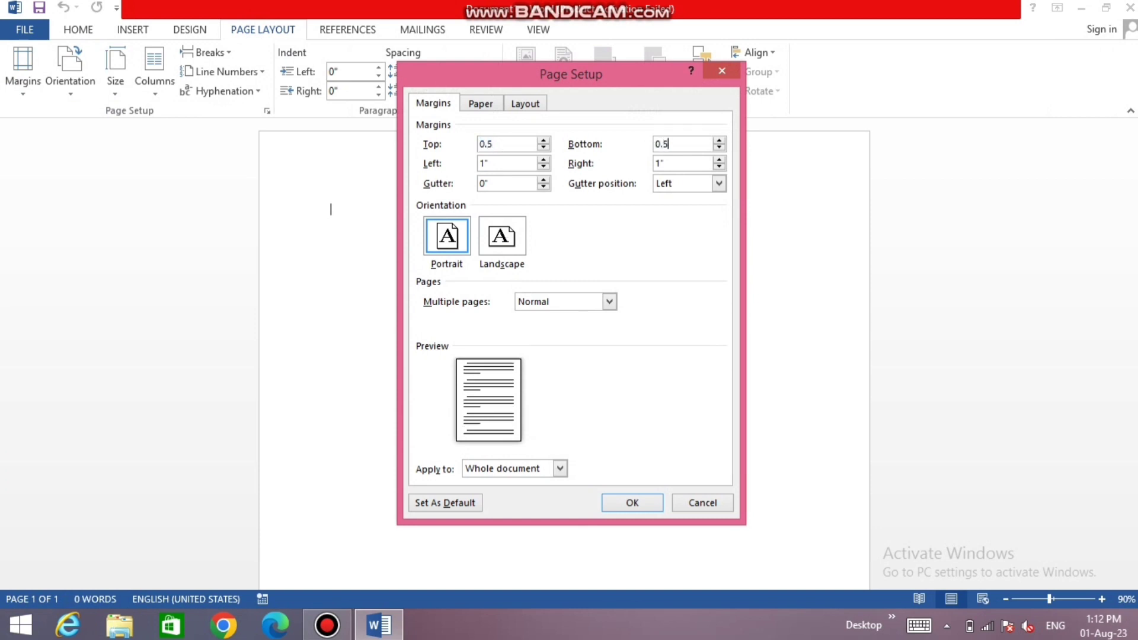
{"action": "key", "text": "Tab"}
{"action": "type", "text": "0.5"}
{"action": "key", "text": "Tab"}
{"action": "type", "text": "0.5"}
{"action": "left_click", "coordinate": [644, 502]}
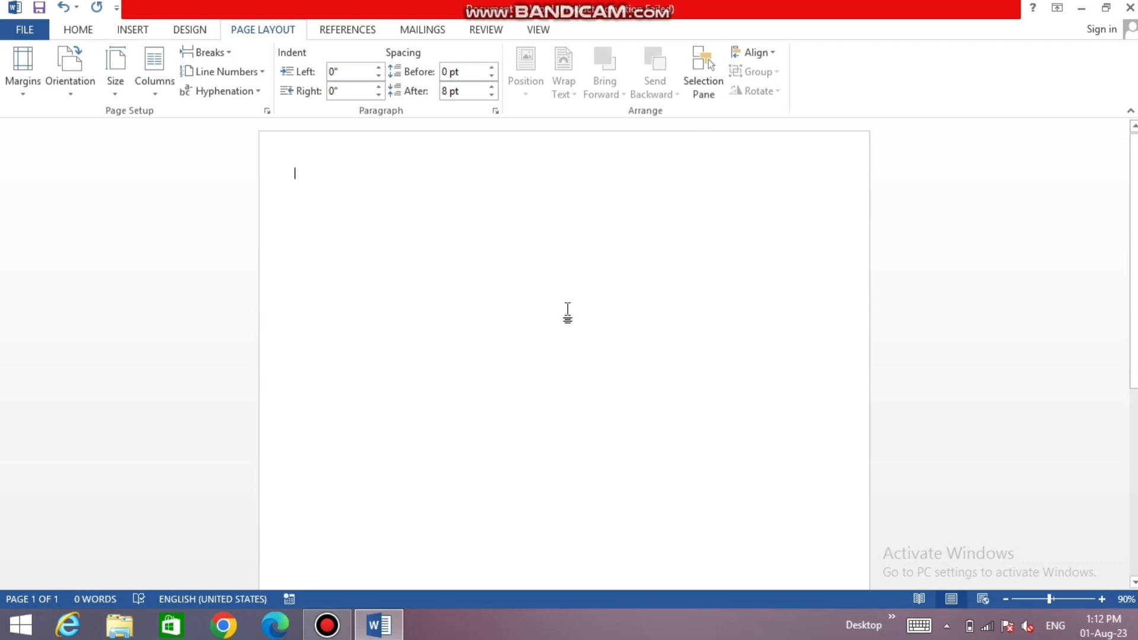
In Page Borders, try the yellow stars art border.
{"action": "left_click", "coordinate": [175, 31]}
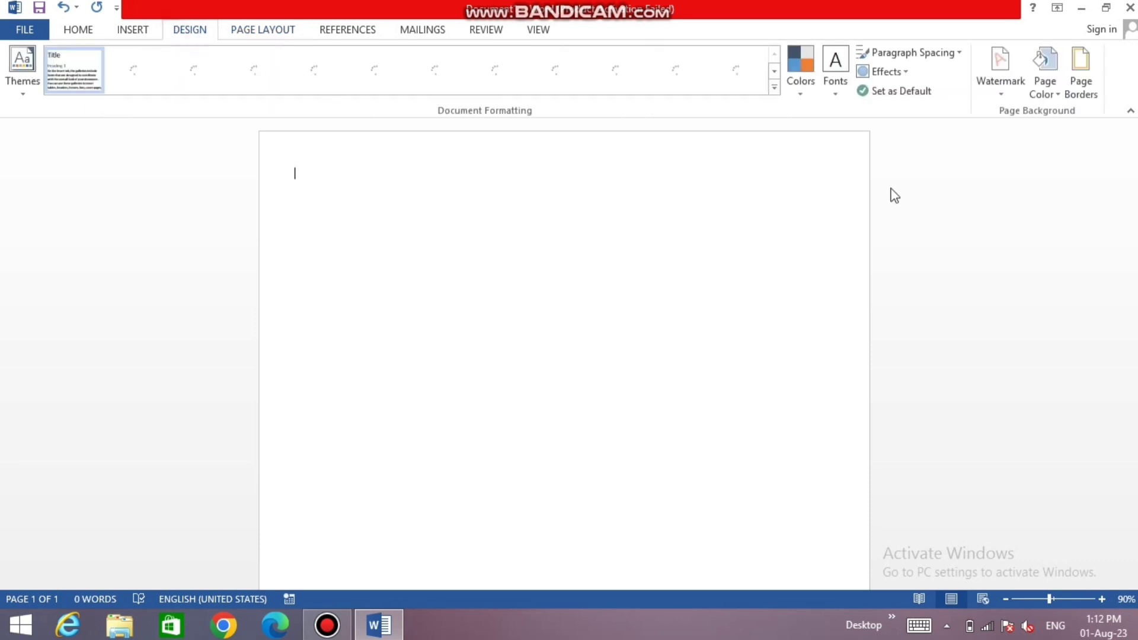
{"action": "left_click", "coordinate": [1080, 83]}
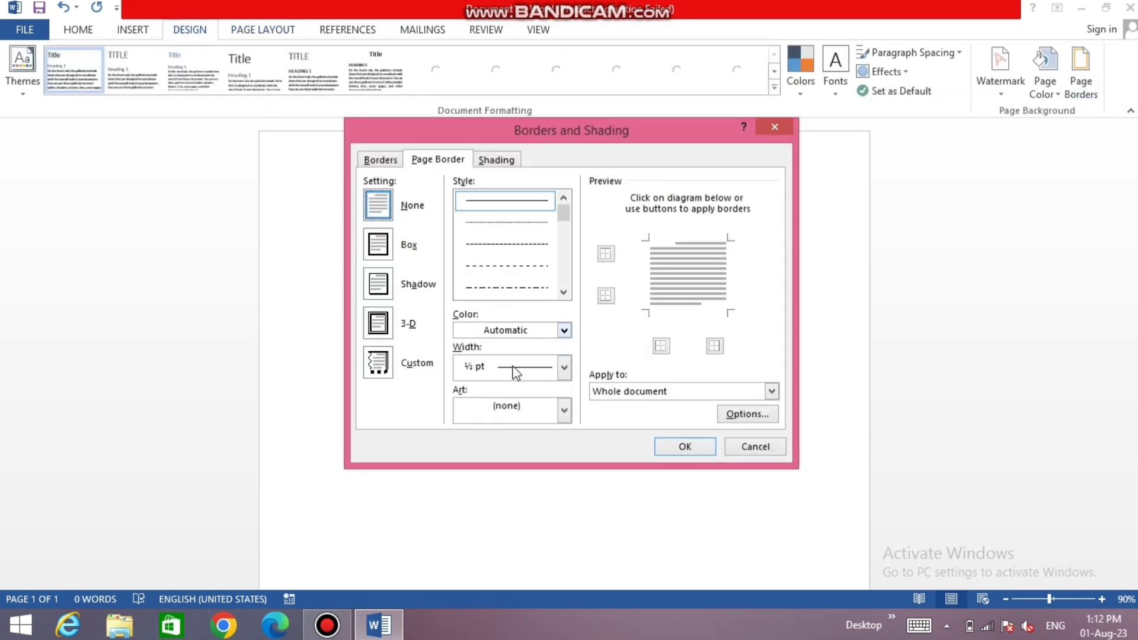
{"action": "left_click", "coordinate": [563, 411]}
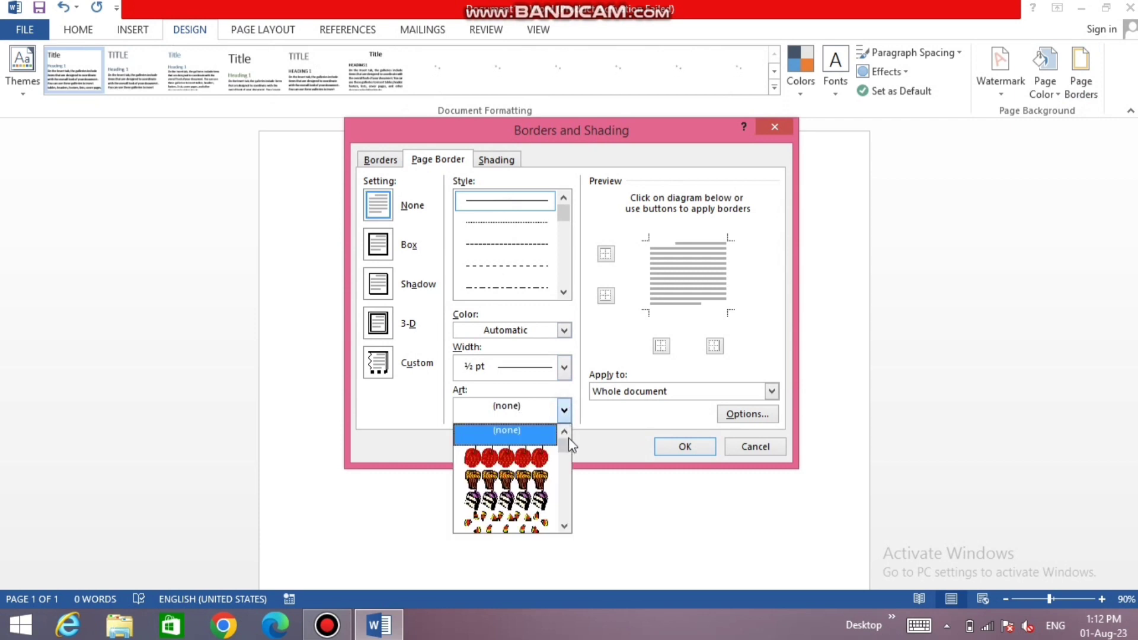
{"action": "left_click", "coordinate": [565, 525]}
{"action": "left_click", "coordinate": [564, 525]}
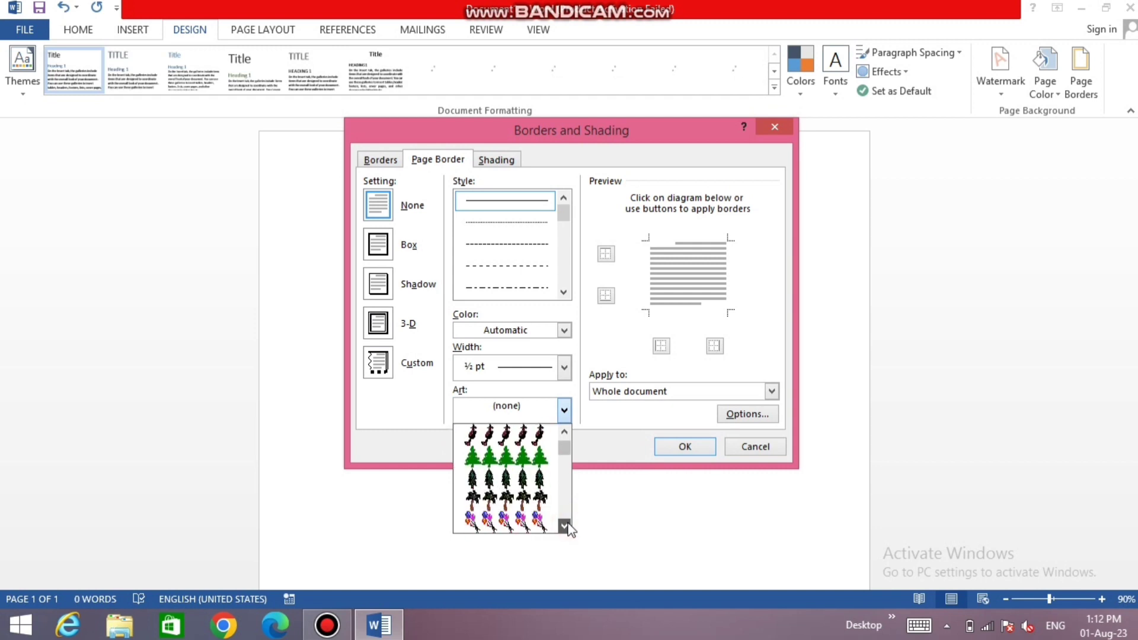
{"action": "left_click", "coordinate": [565, 526]}
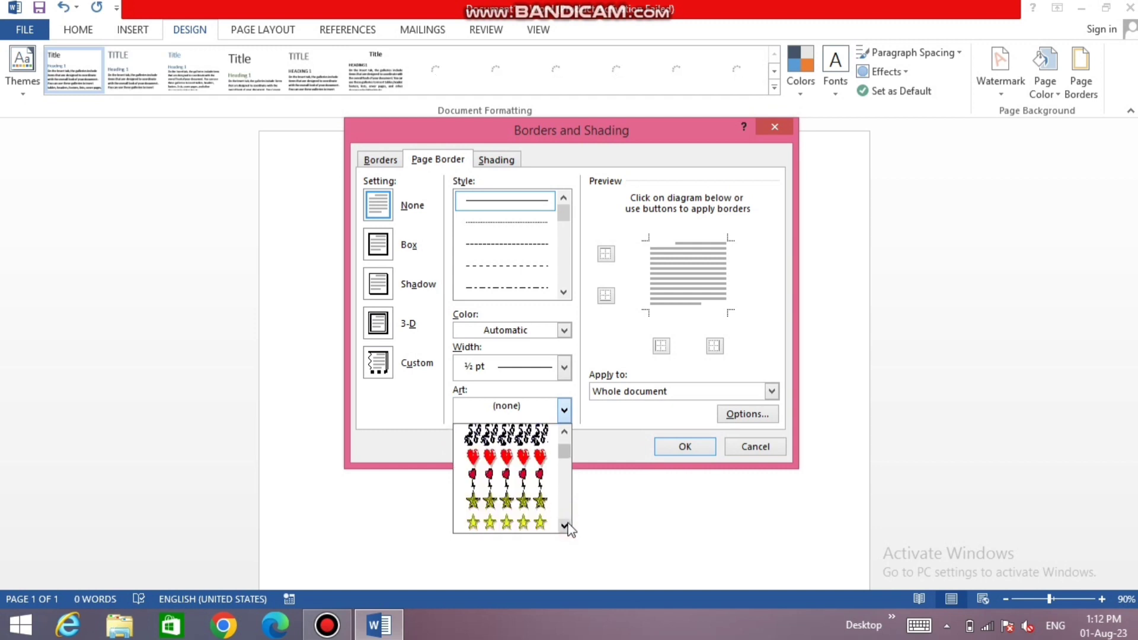
{"action": "left_click", "coordinate": [525, 504]}
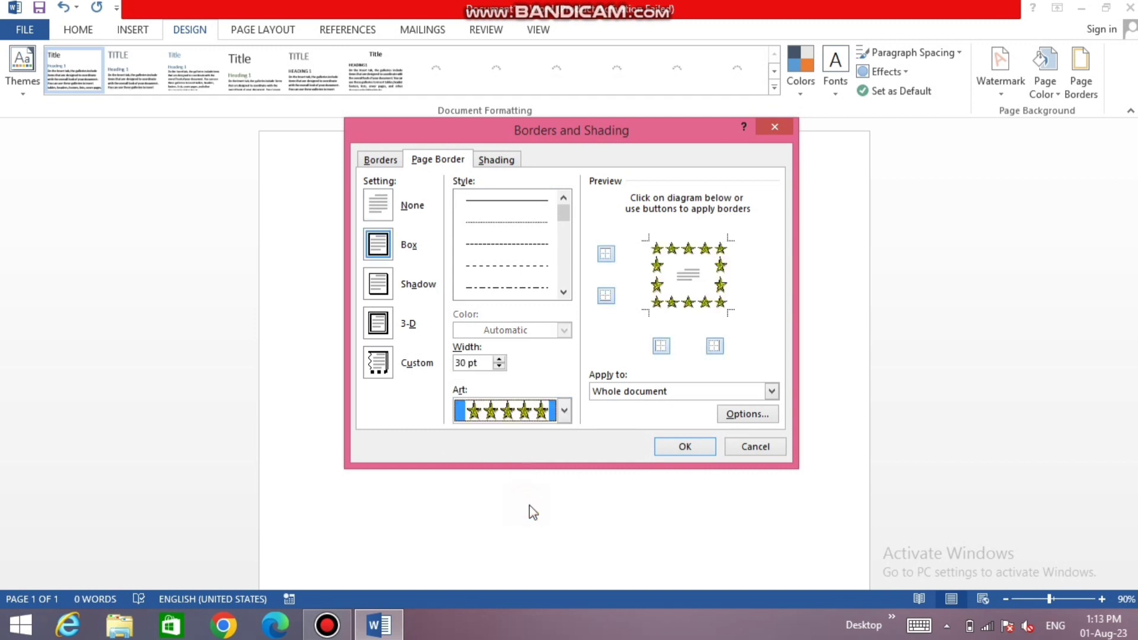
Switch to the poinsettia art border and apply it to the page.
{"action": "left_click", "coordinate": [565, 412]}
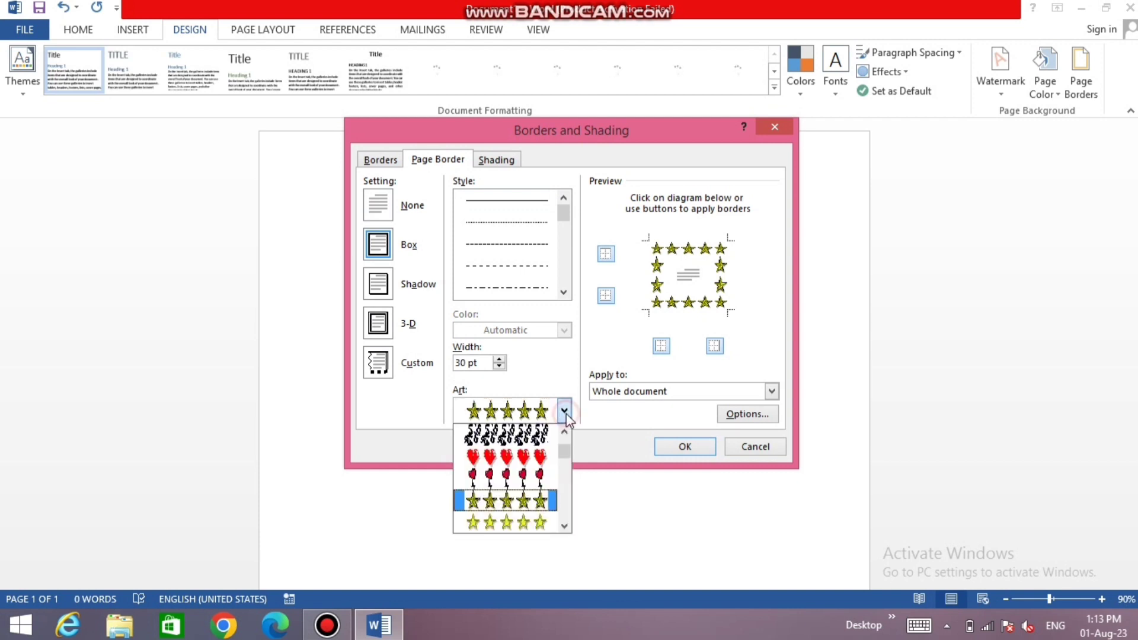
{"action": "left_click", "coordinate": [563, 525]}
{"action": "left_click", "coordinate": [564, 525]}
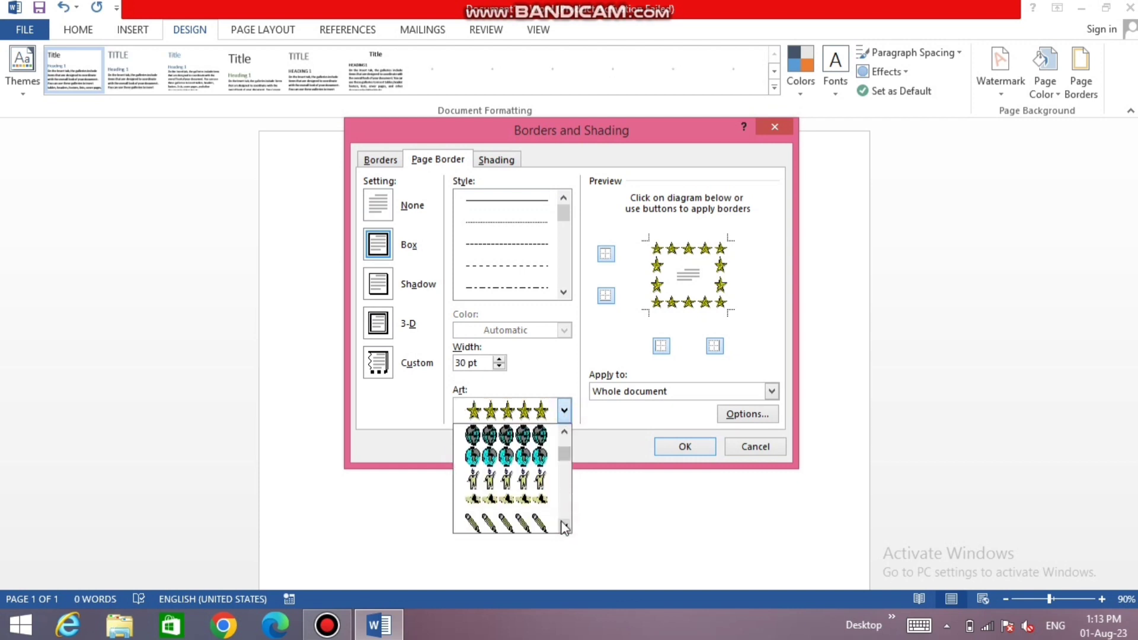
{"action": "left_click", "coordinate": [564, 525]}
{"action": "left_click", "coordinate": [564, 525]}
{"action": "left_click", "coordinate": [563, 525]}
{"action": "left_click", "coordinate": [564, 525]}
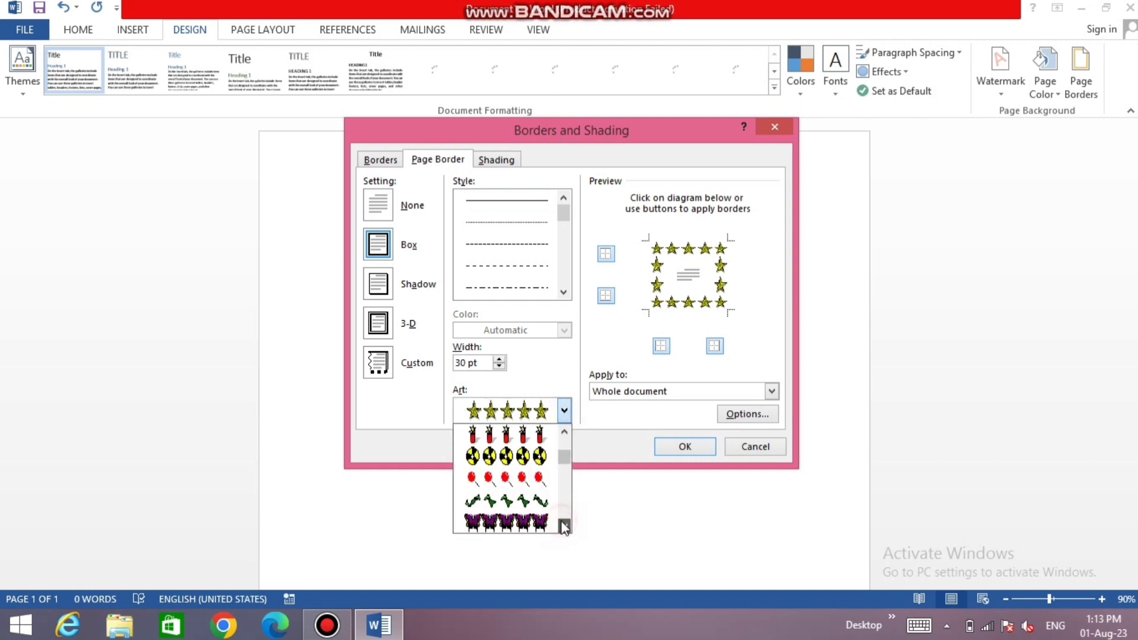
{"action": "left_click", "coordinate": [564, 525]}
{"action": "left_click", "coordinate": [563, 525]}
{"action": "left_click", "coordinate": [564, 525]}
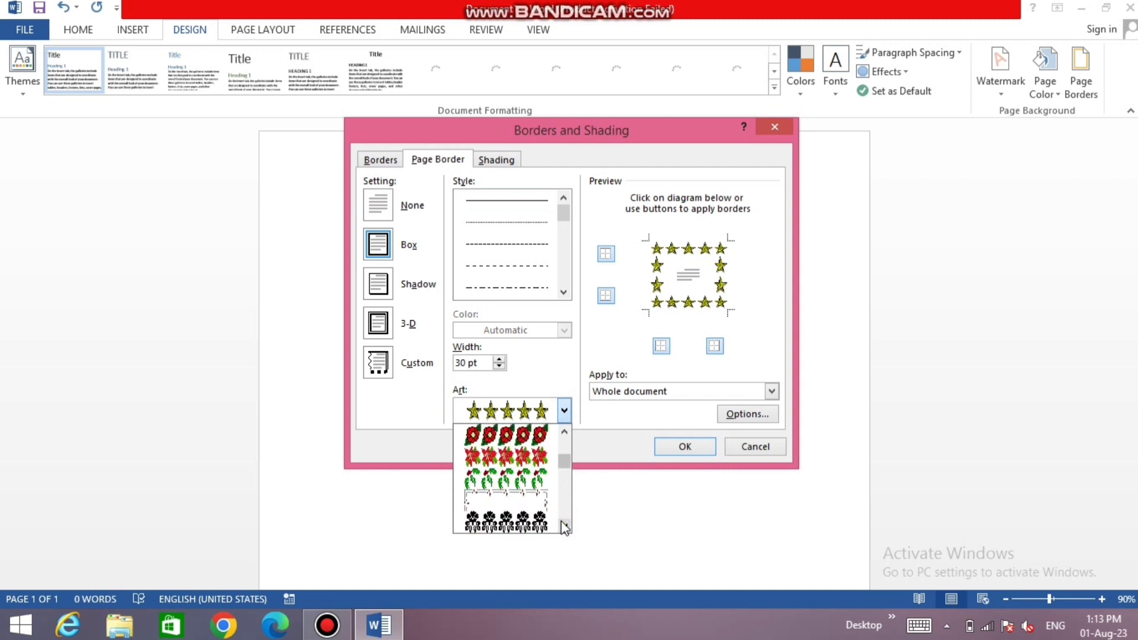
{"action": "left_click", "coordinate": [532, 456]}
{"action": "left_click", "coordinate": [684, 449]}
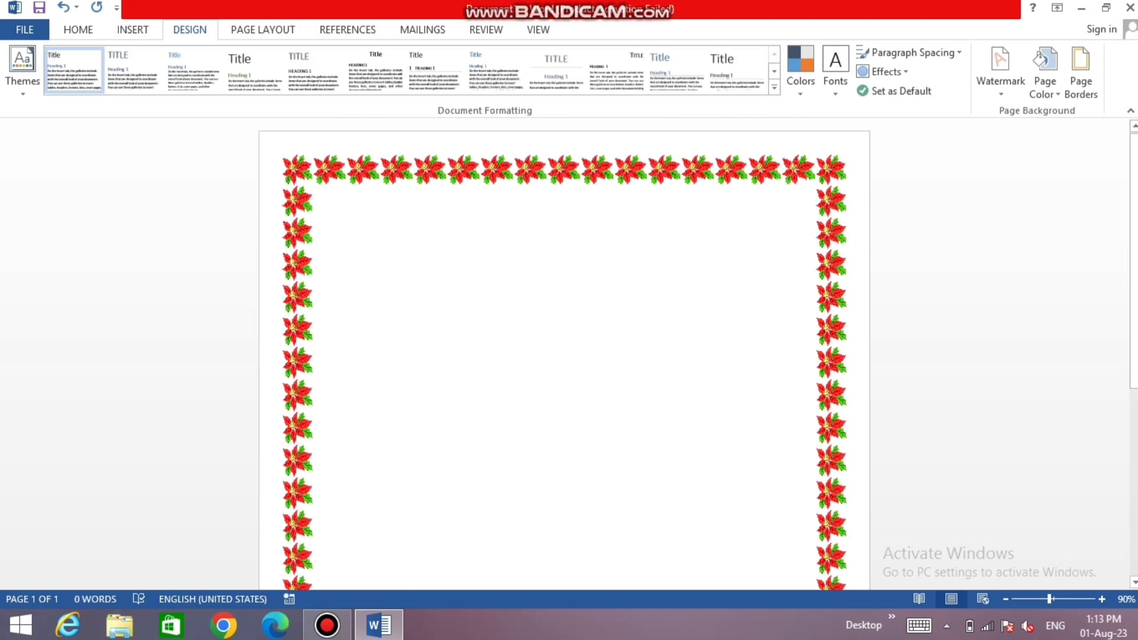
Replace the art border with a plain thin single-line Box border.
{"action": "left_click", "coordinate": [1085, 95]}
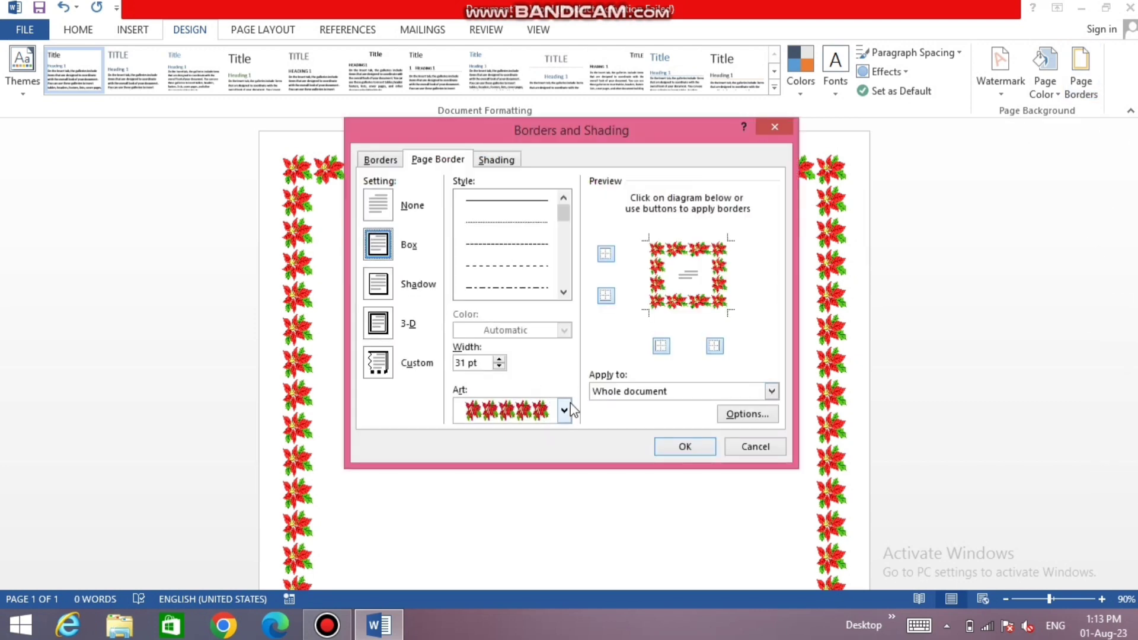
{"action": "left_click", "coordinate": [501, 201]}
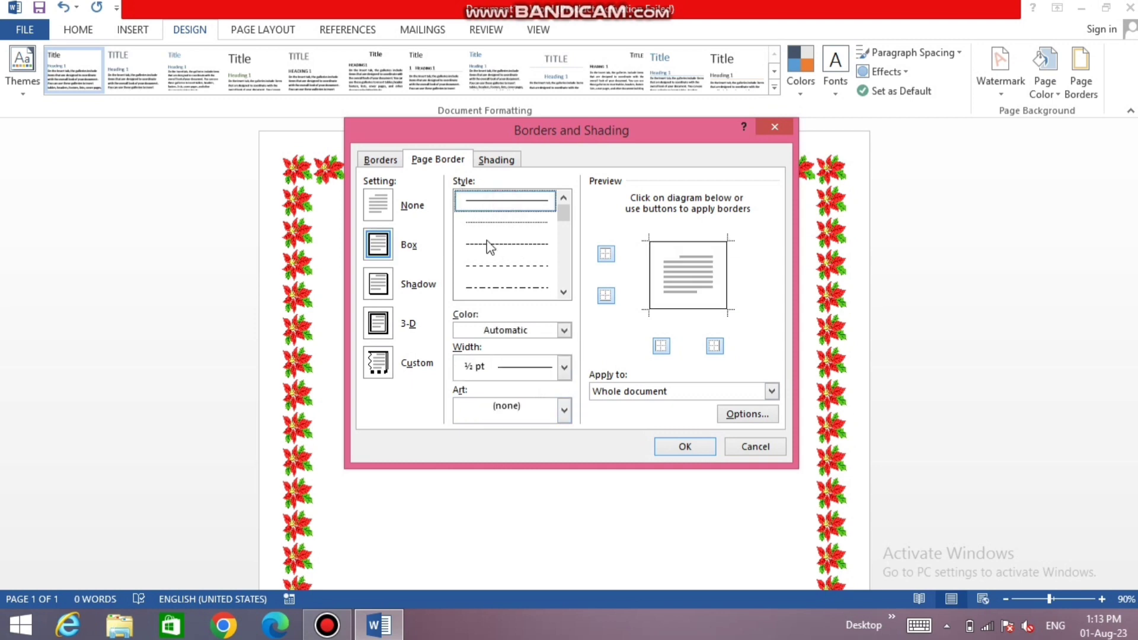
{"action": "left_click", "coordinate": [373, 246]}
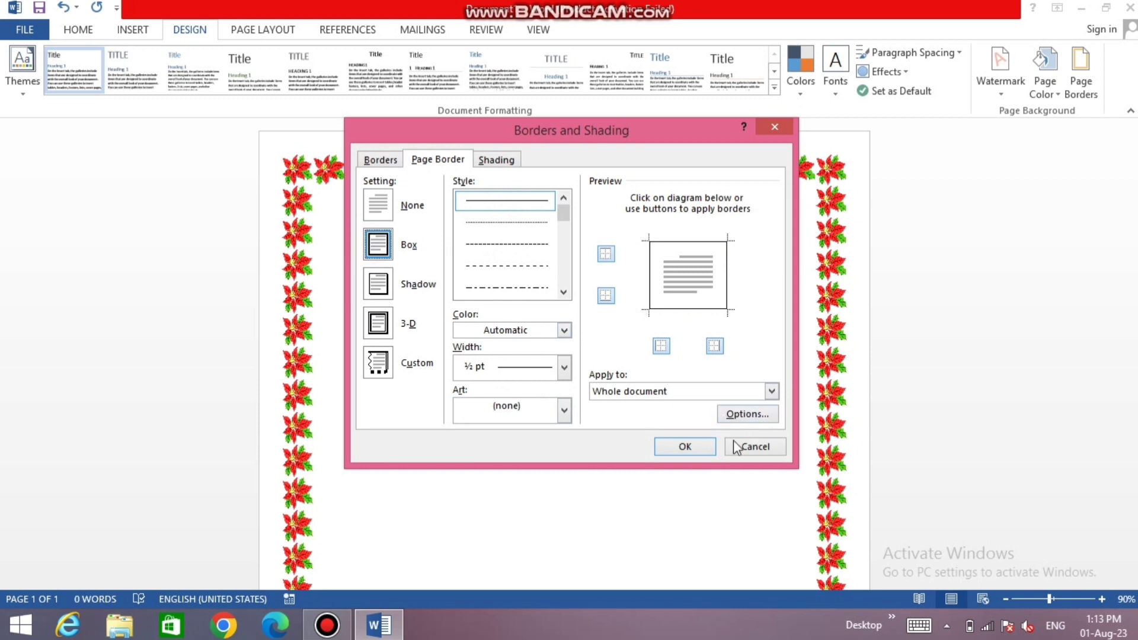
{"action": "left_click", "coordinate": [685, 446]}
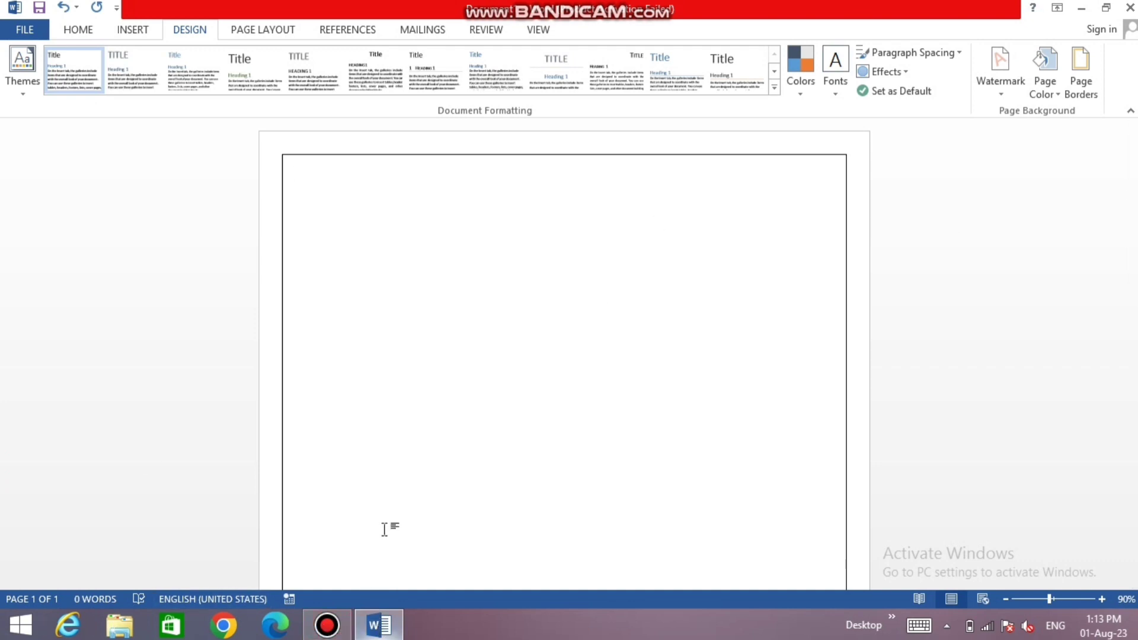
Add blank lines at the top of the page and return to the first line.
{"action": "left_click", "coordinate": [80, 29]}
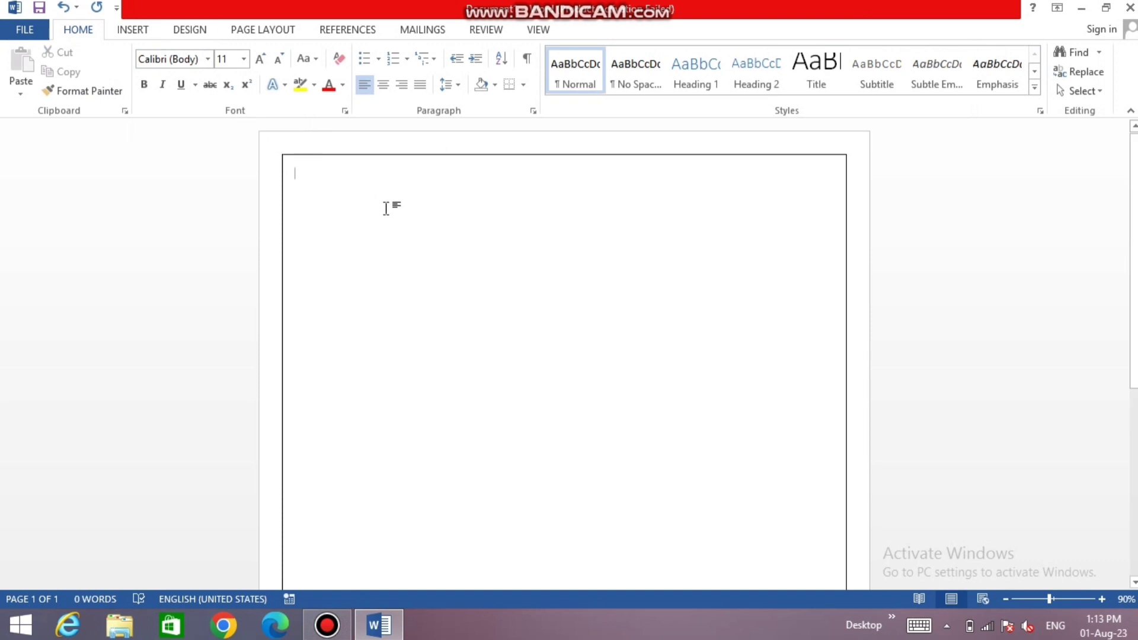
{"action": "key", "text": "Return"}
{"action": "key", "text": "Return"}
{"action": "key", "text": "Return"}
{"action": "key", "text": "Return"}
{"action": "left_click", "coordinate": [352, 203]}
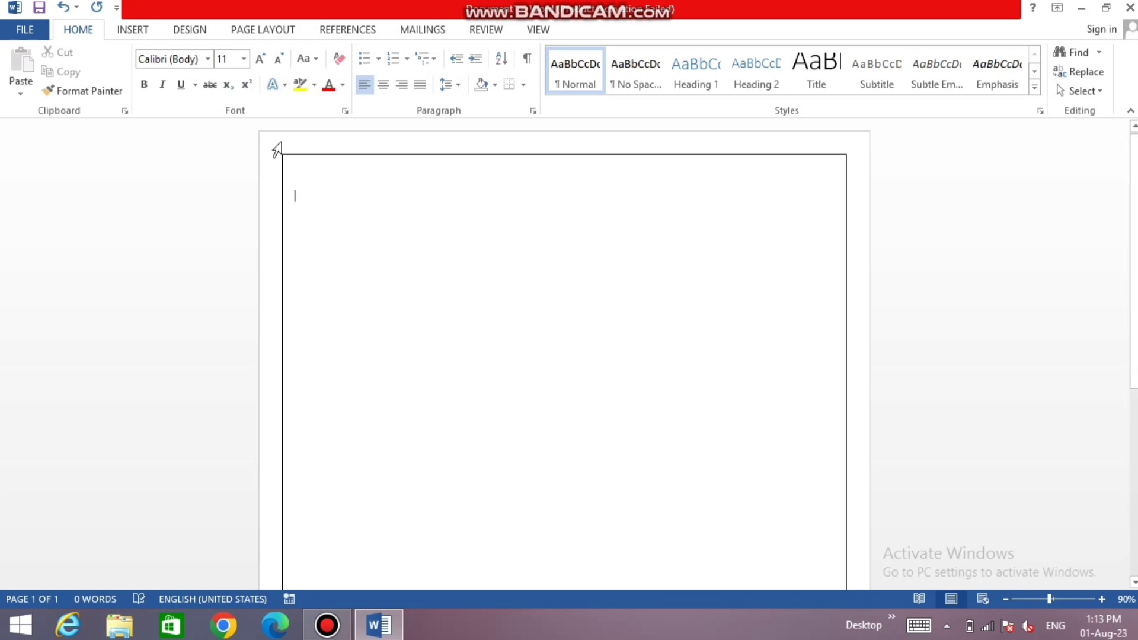
Insert the 'g copy' logo picture from Videos > HD IMAGES.
{"action": "left_click", "coordinate": [132, 30]}
{"action": "left_click", "coordinate": [159, 72]}
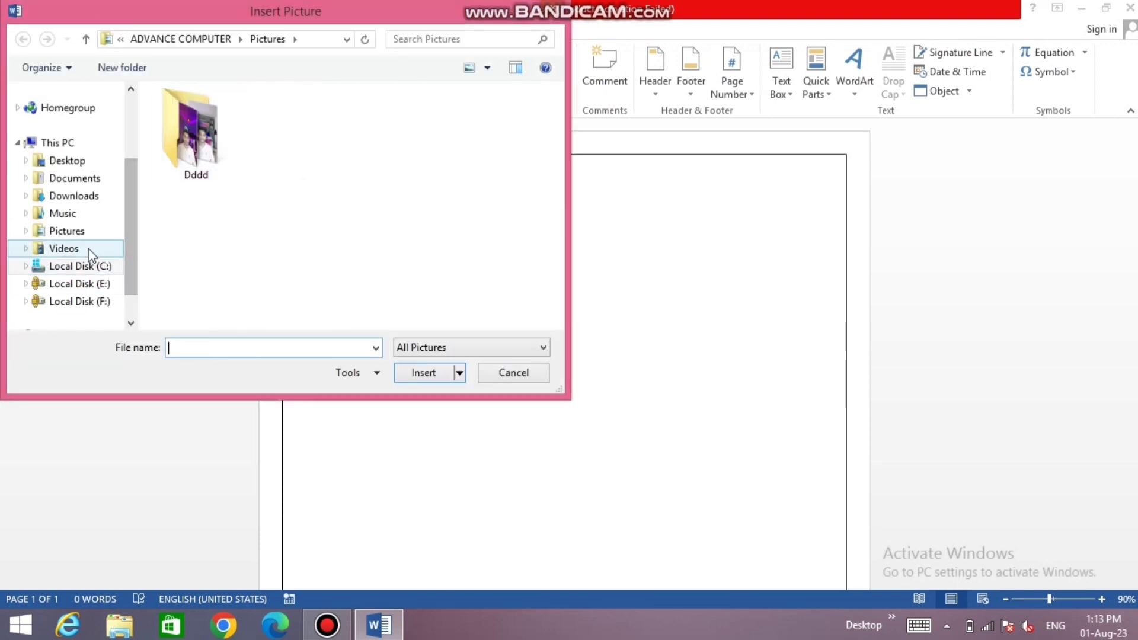
{"action": "left_click", "coordinate": [89, 249]}
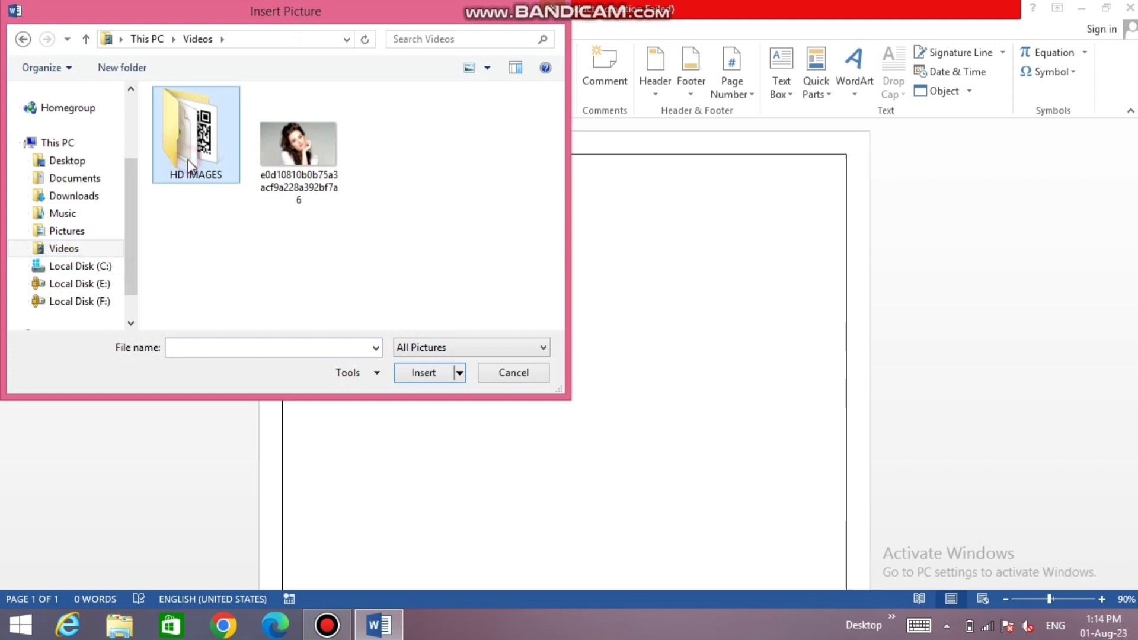
{"action": "double_click", "coordinate": [190, 166]}
{"action": "scroll", "coordinate": [344, 305], "scroll_direction": "down", "scroll_amount": 5}
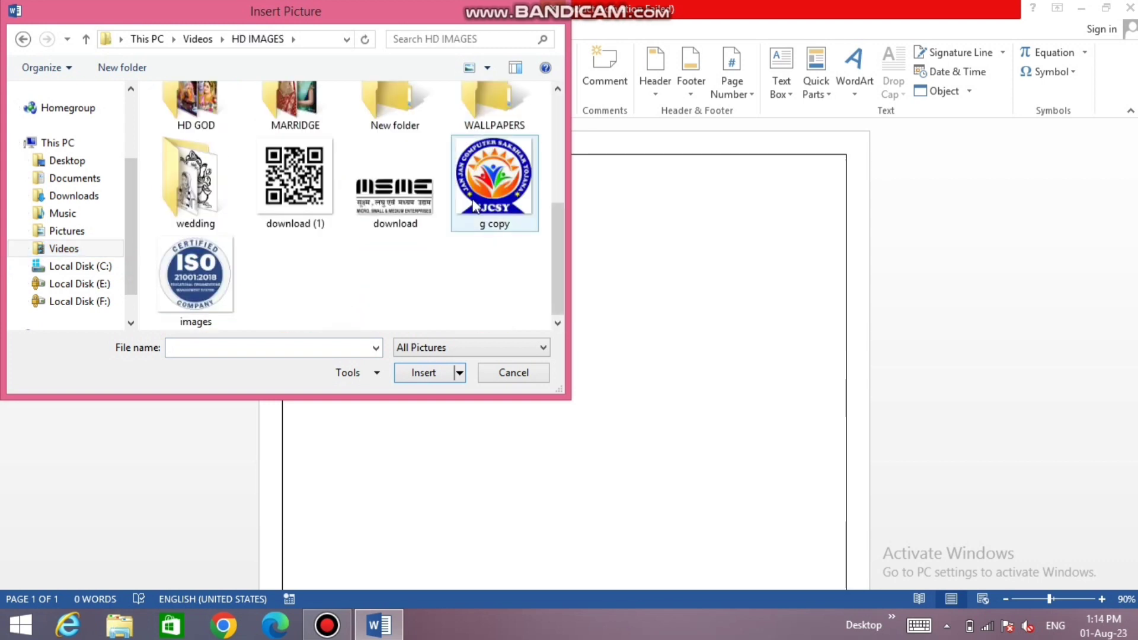
{"action": "left_click", "coordinate": [471, 228]}
{"action": "left_click", "coordinate": [424, 374]}
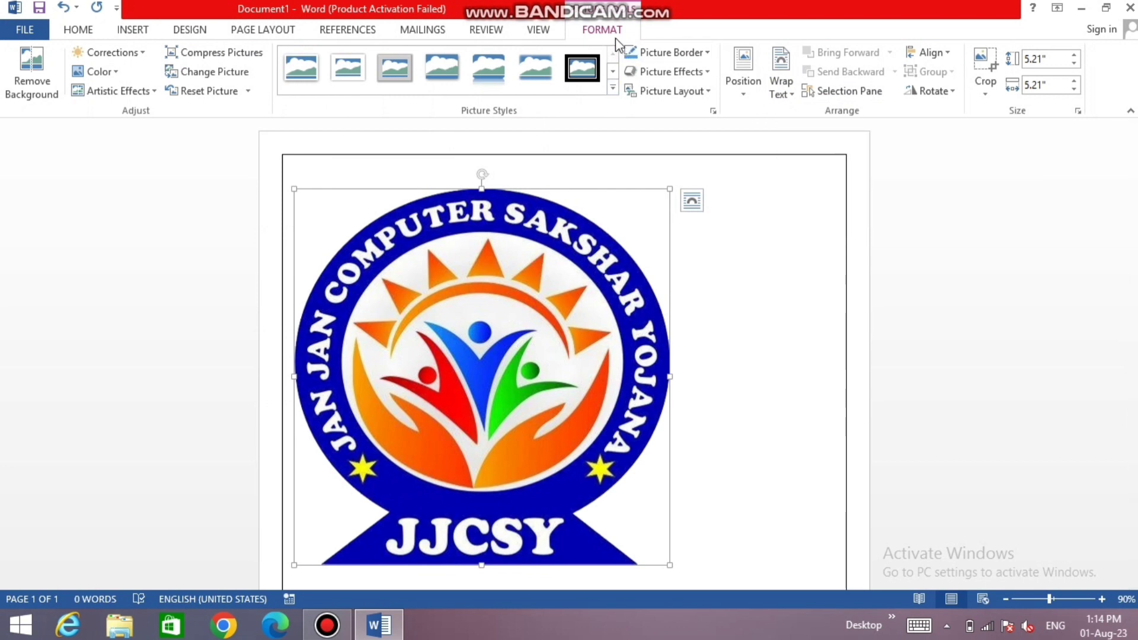
Set the logo to In Front of Text and shrink it into the top-left corner.
{"action": "left_click", "coordinate": [781, 89]}
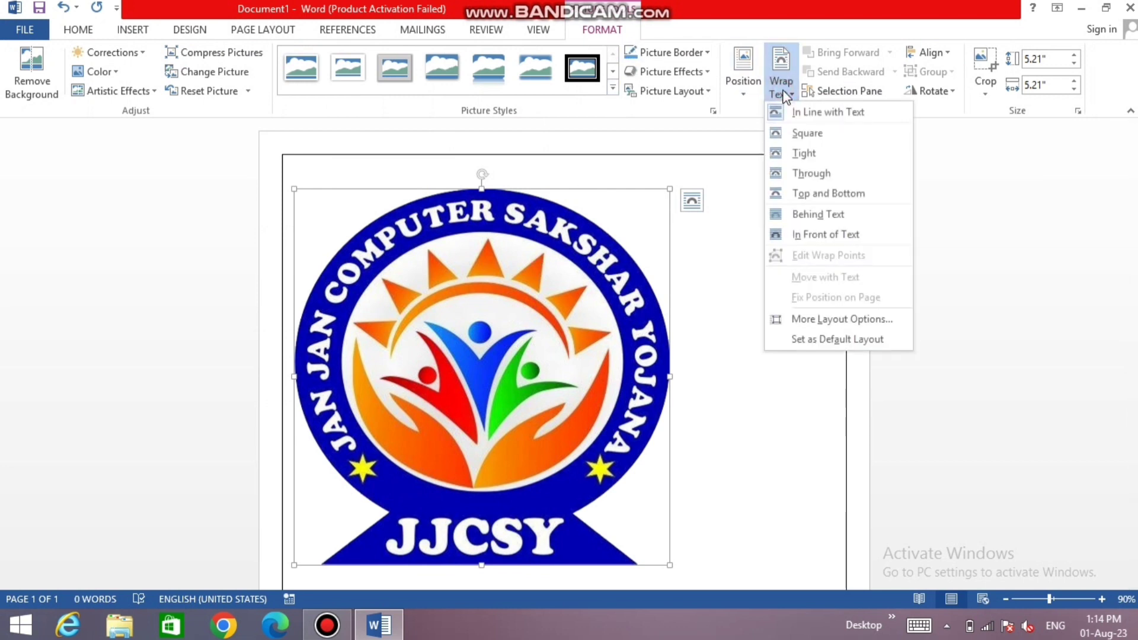
{"action": "left_click", "coordinate": [824, 235]}
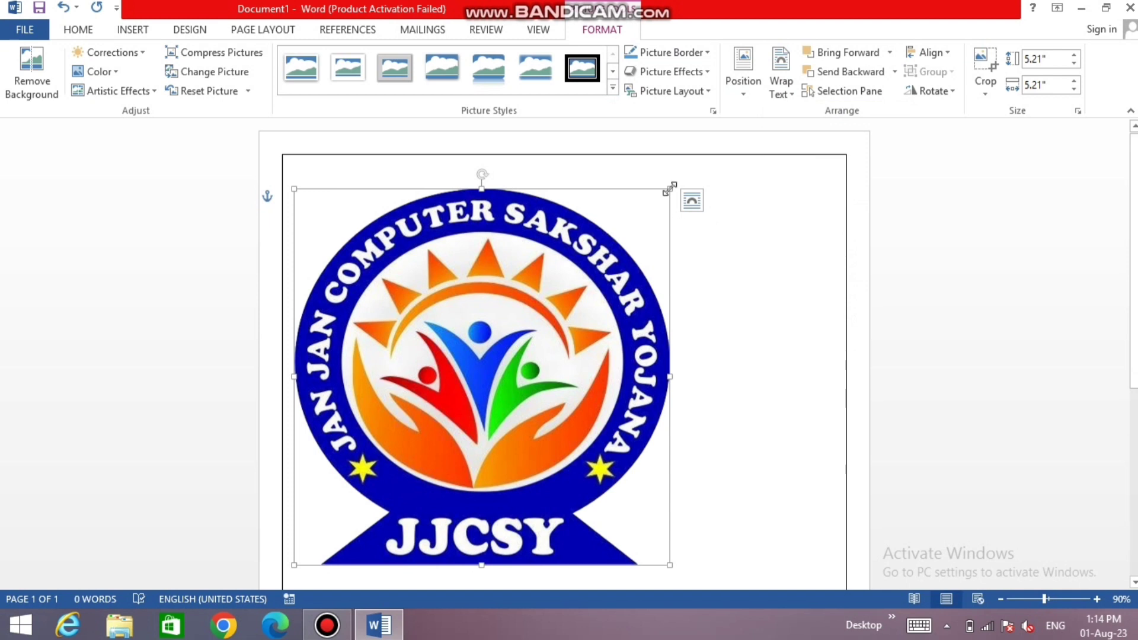
{"action": "mouse_move", "coordinate": [669, 188]}
{"action": "left_mouse_down"}
{"action": "mouse_move", "coordinate": [533, 302]}
{"action": "mouse_move", "coordinate": [376, 484]}
{"action": "mouse_move", "coordinate": [342, 196]}
{"action": "left_mouse_up"}
Insert the ISO badge picture named 'images'.
{"action": "left_click", "coordinate": [445, 245]}
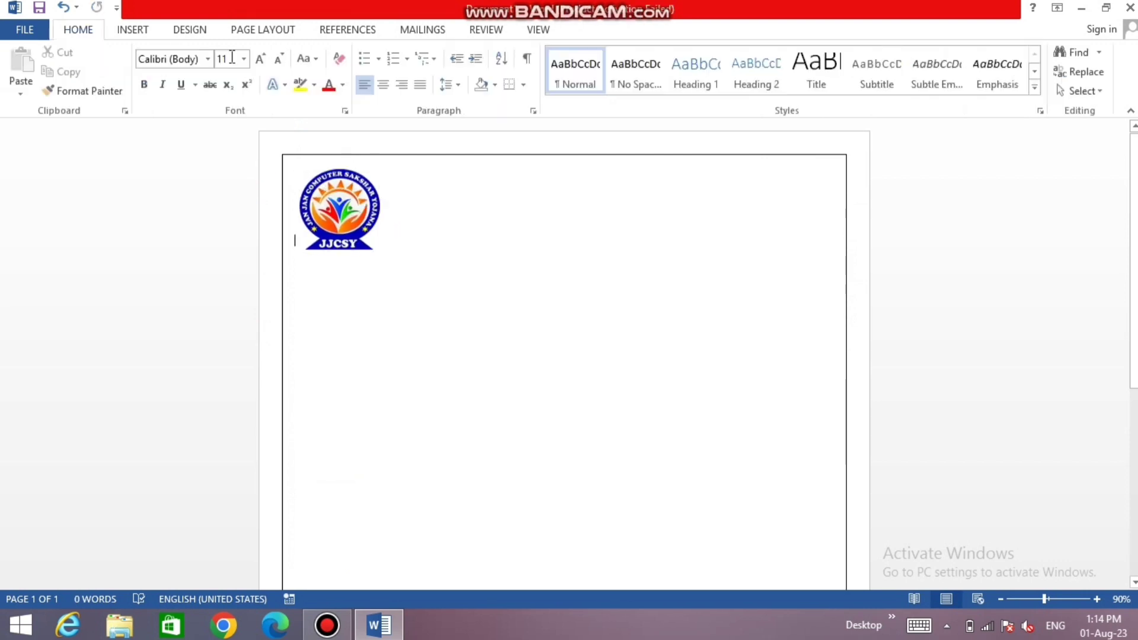
{"action": "left_click", "coordinate": [133, 30]}
{"action": "left_click", "coordinate": [154, 65]}
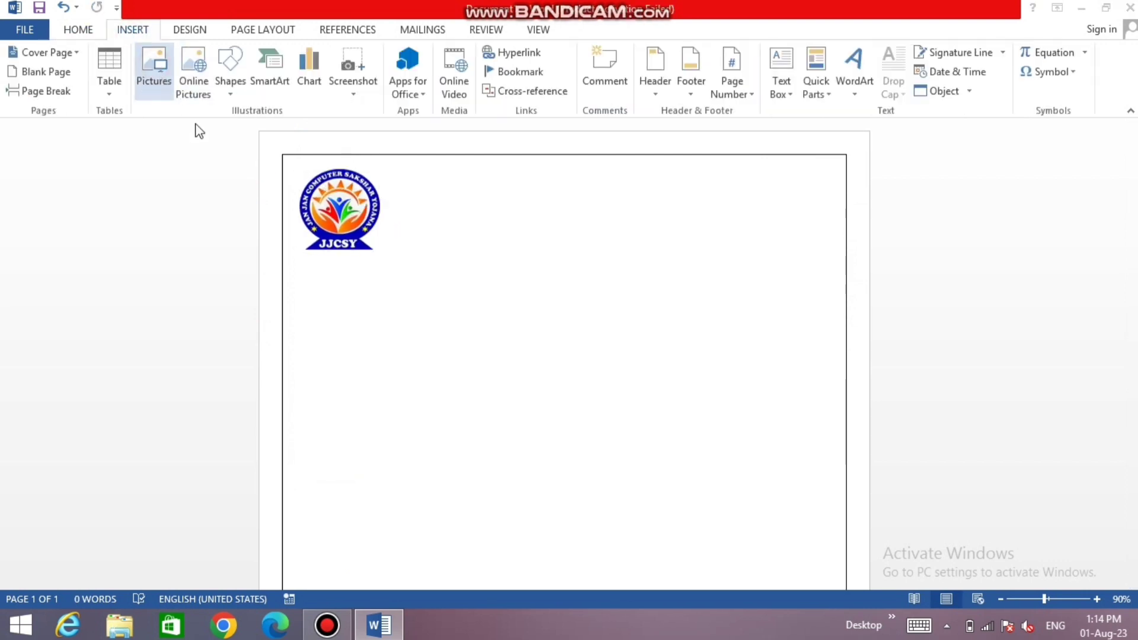
{"action": "scroll", "coordinate": [449, 260], "scroll_direction": "down", "scroll_amount": 3}
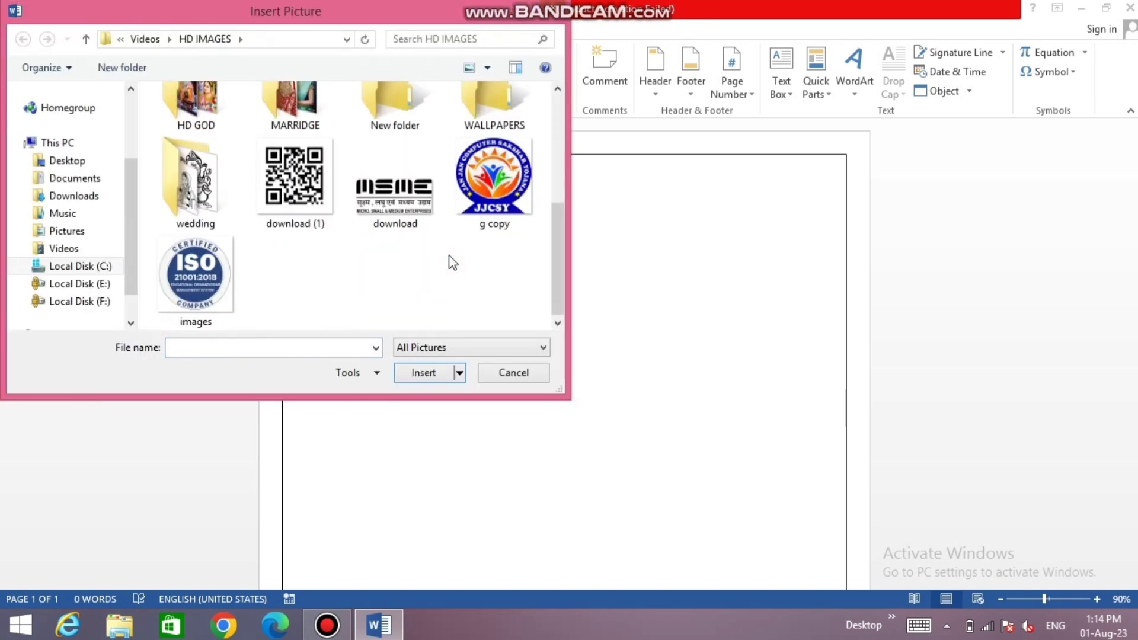
{"action": "left_click", "coordinate": [224, 277]}
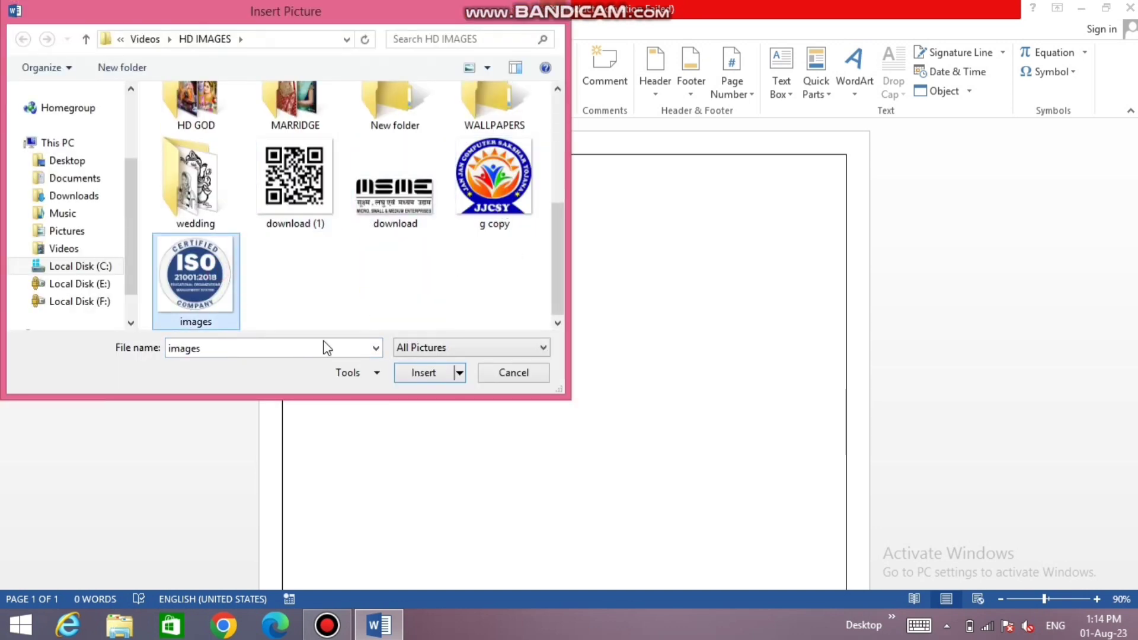
{"action": "left_click", "coordinate": [432, 382]}
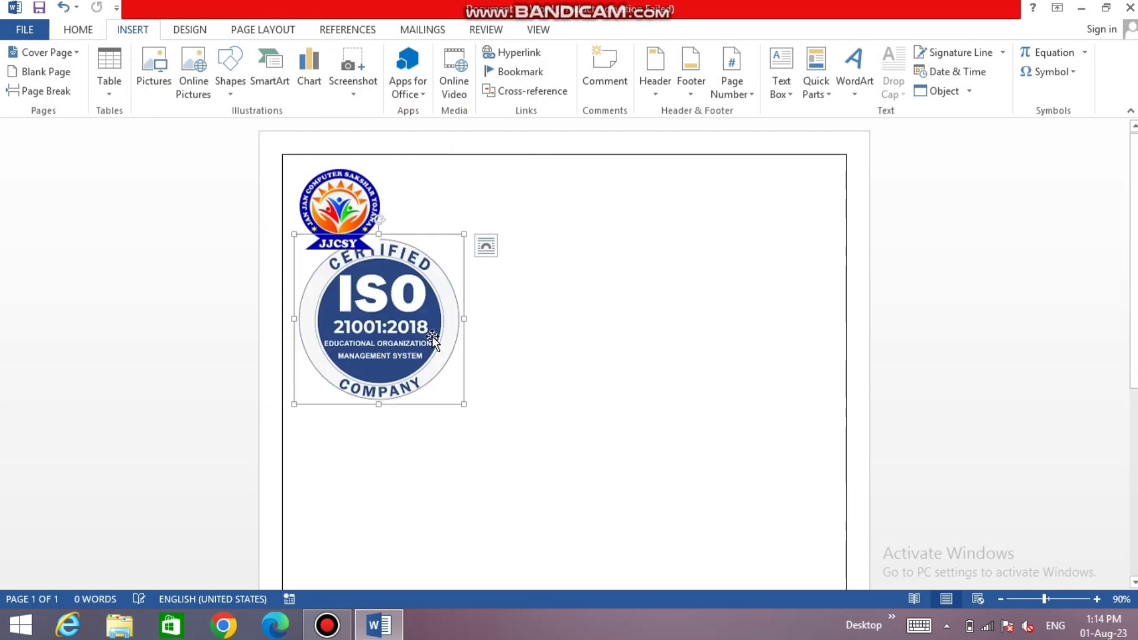
Set the badge to In Front of Text and shrink it into the top-right corner.
{"action": "left_click", "coordinate": [781, 92]}
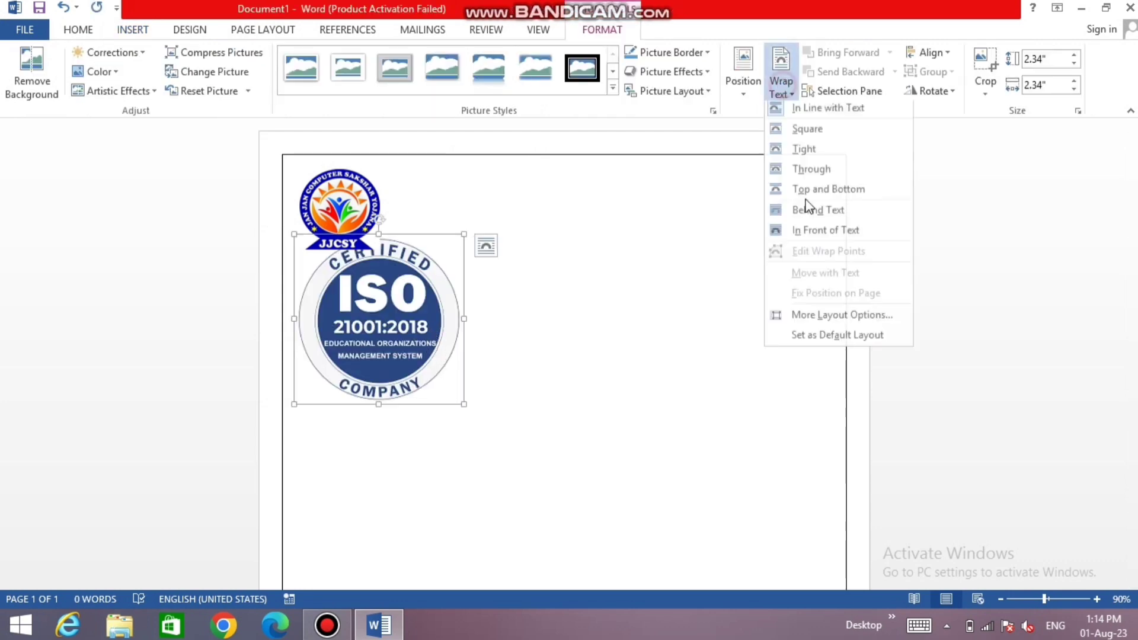
{"action": "left_click", "coordinate": [825, 234]}
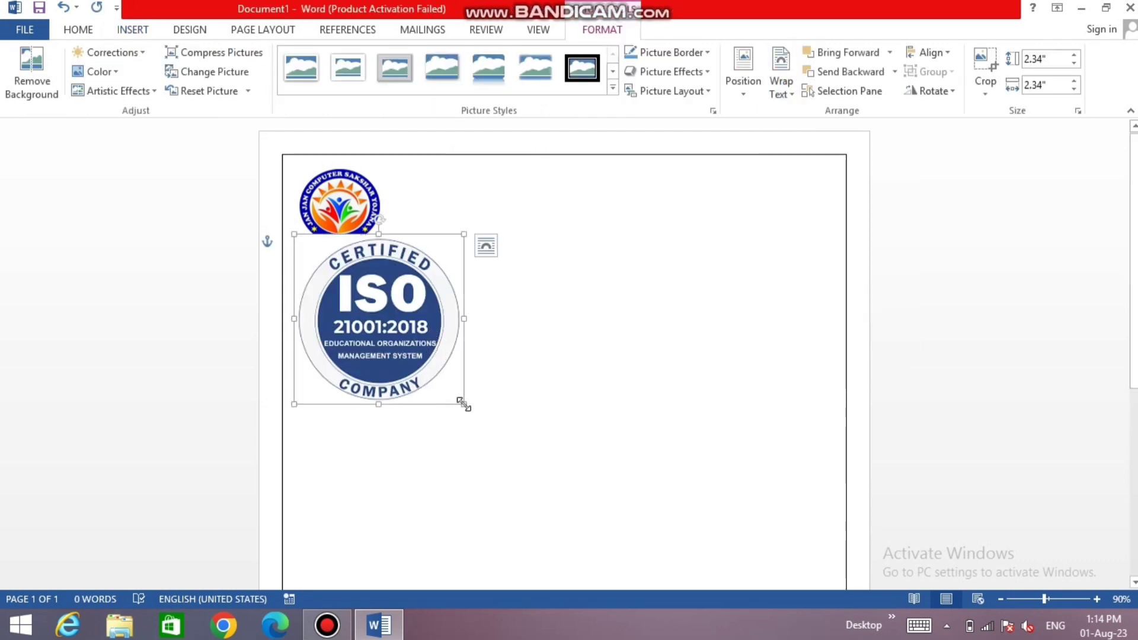
{"action": "mouse_move", "coordinate": [462, 403]}
{"action": "left_mouse_down"}
{"action": "mouse_move", "coordinate": [379, 318]}
{"action": "mouse_move", "coordinate": [792, 212]}
{"action": "left_mouse_up"}
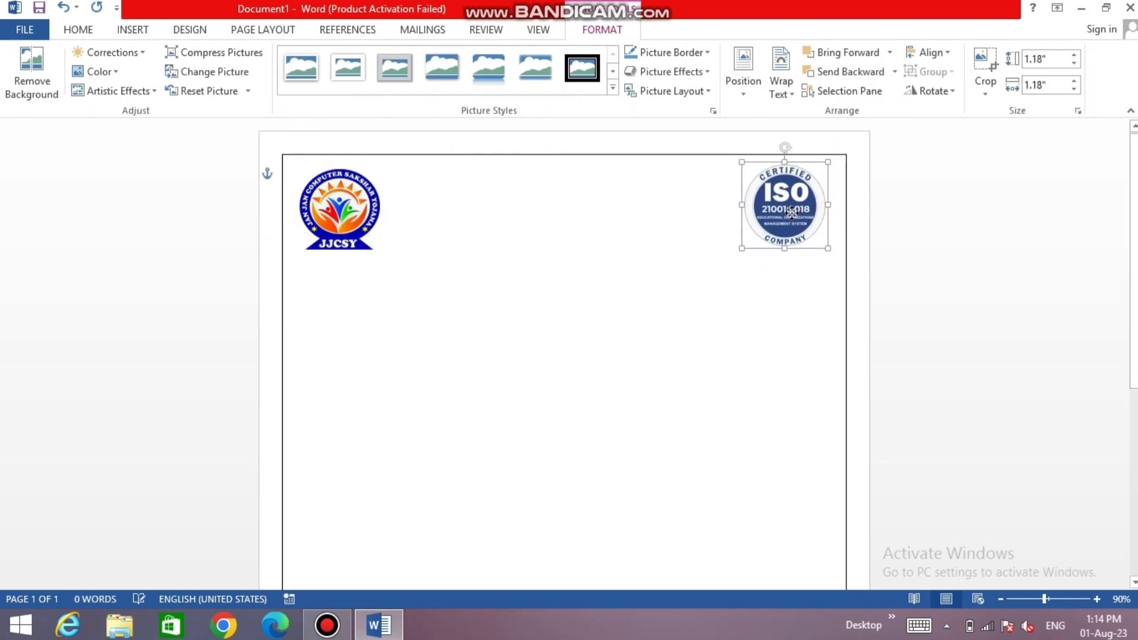
{"action": "left_click", "coordinate": [648, 284]}
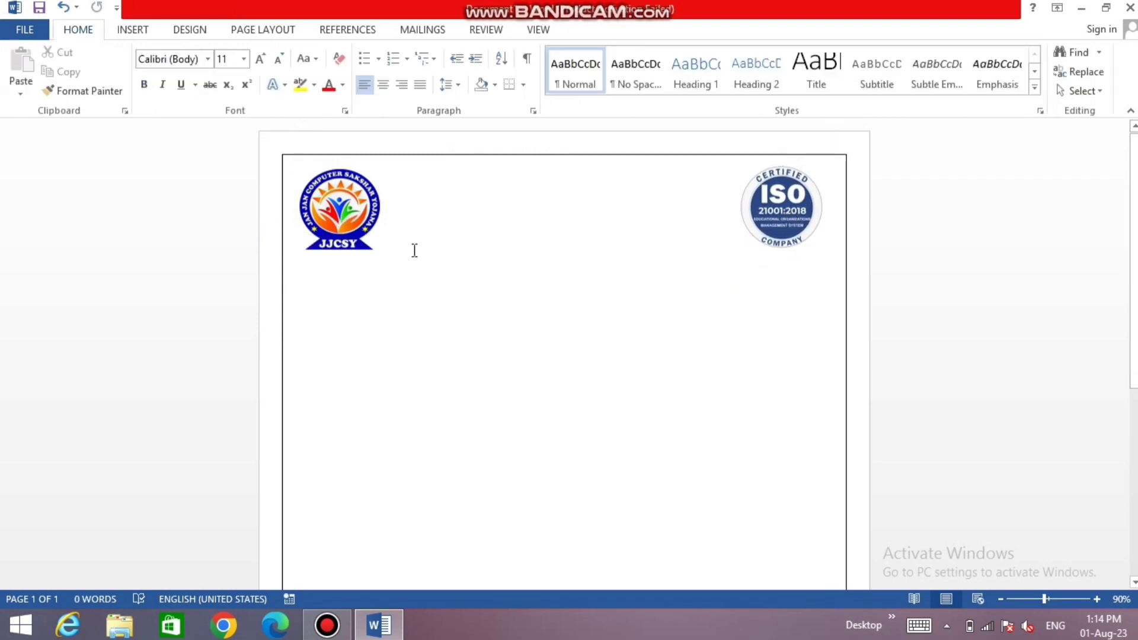
Format the line below the logos as bold, centred, 16-pt Cambria in dark blue.
{"action": "left_click", "coordinate": [207, 58]}
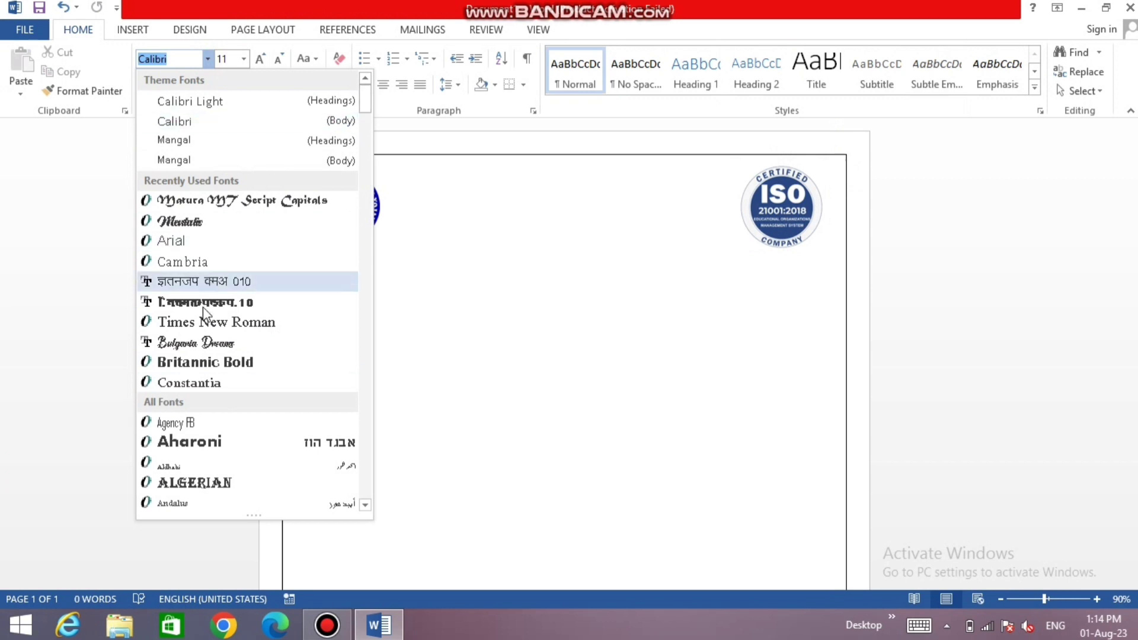
{"action": "left_click", "coordinate": [204, 262]}
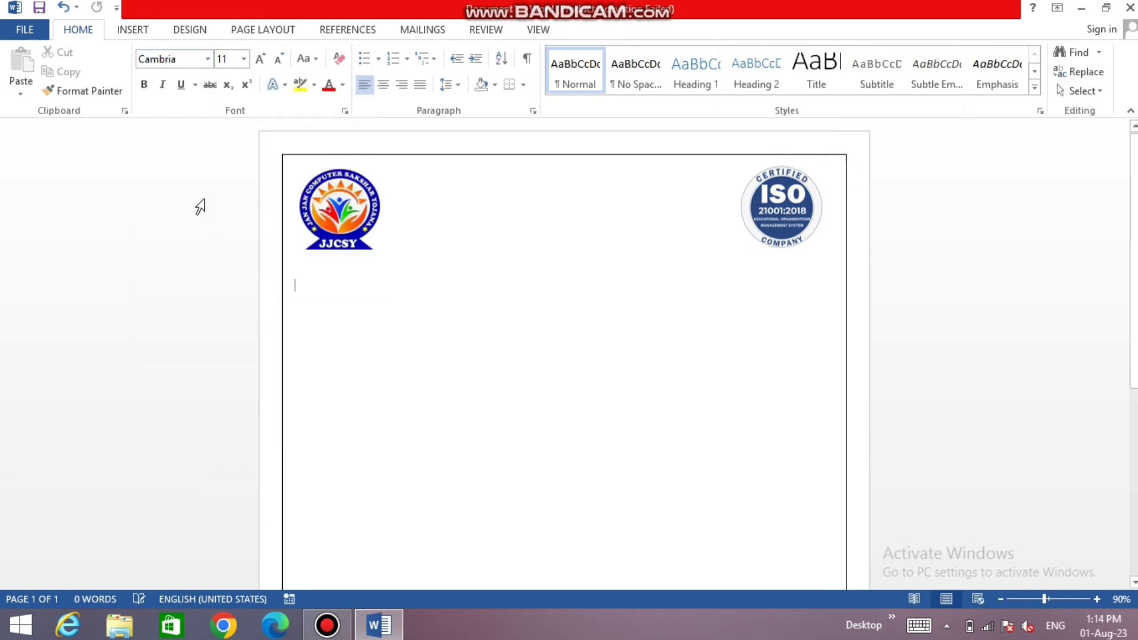
{"action": "left_click", "coordinate": [144, 90]}
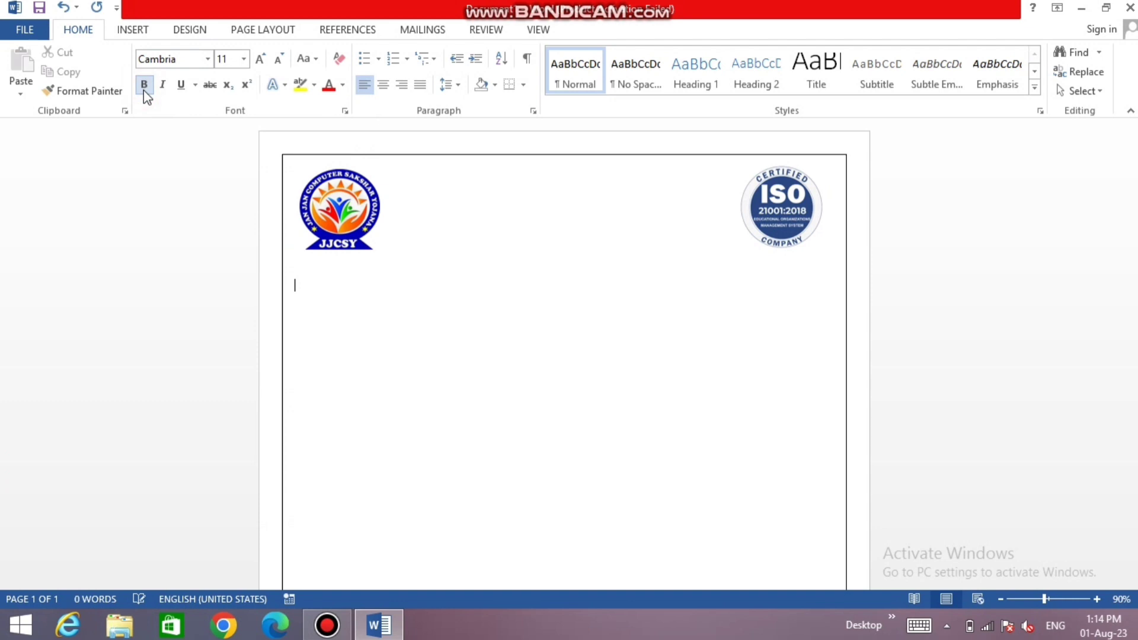
{"action": "left_click", "coordinate": [383, 85]}
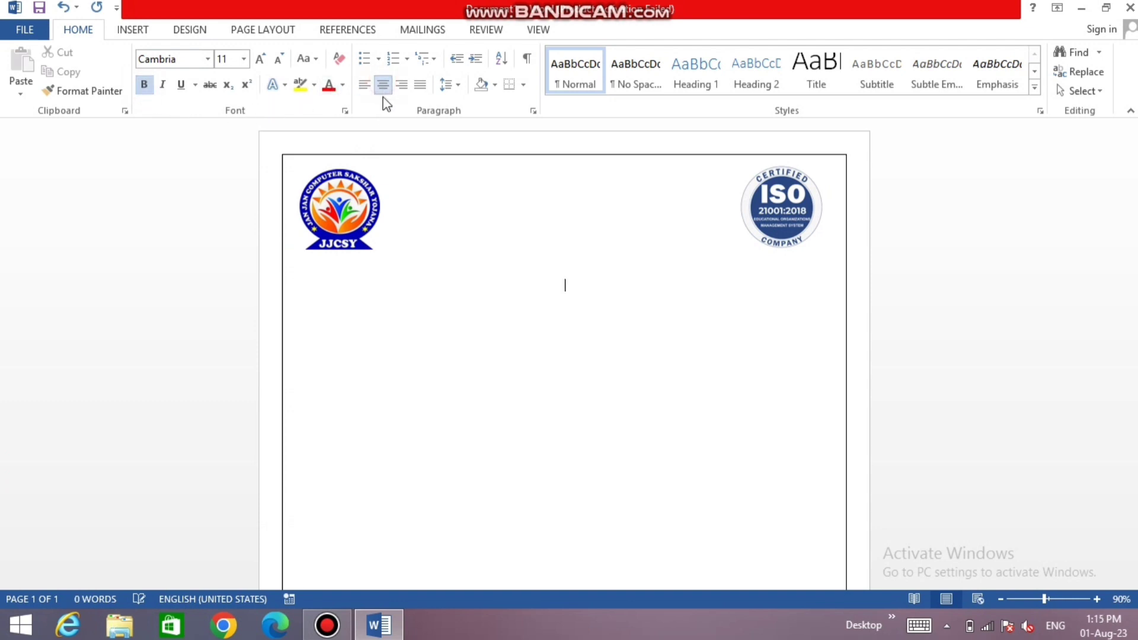
{"action": "left_click", "coordinate": [262, 60]}
{"action": "left_click", "coordinate": [262, 60]}
{"action": "left_click", "coordinate": [337, 85]}
{"action": "left_click", "coordinate": [342, 85]}
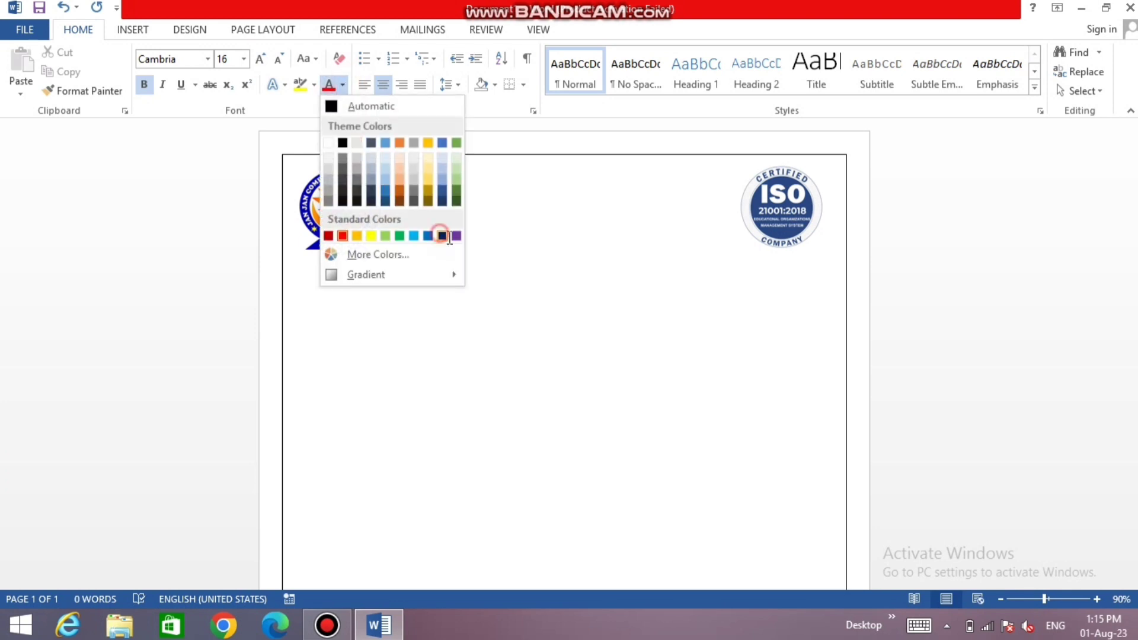
{"action": "left_click", "coordinate": [441, 236]}
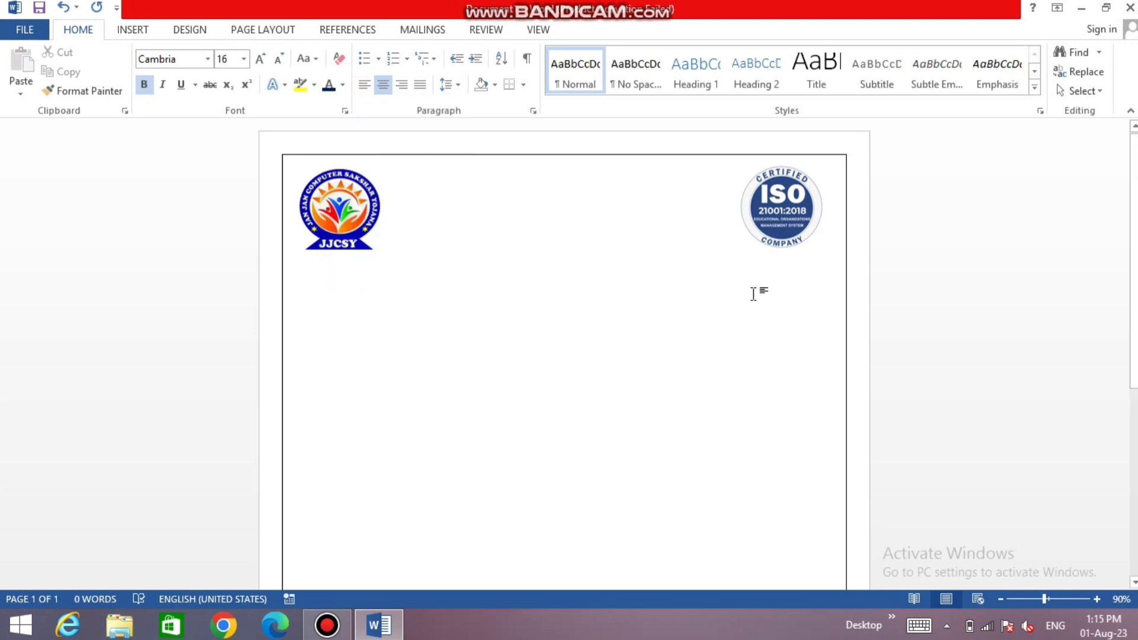
Type the heading 'ISO 21001: 2018 Certified' and start a new line below it.
{"action": "type", "text": "ISO"}
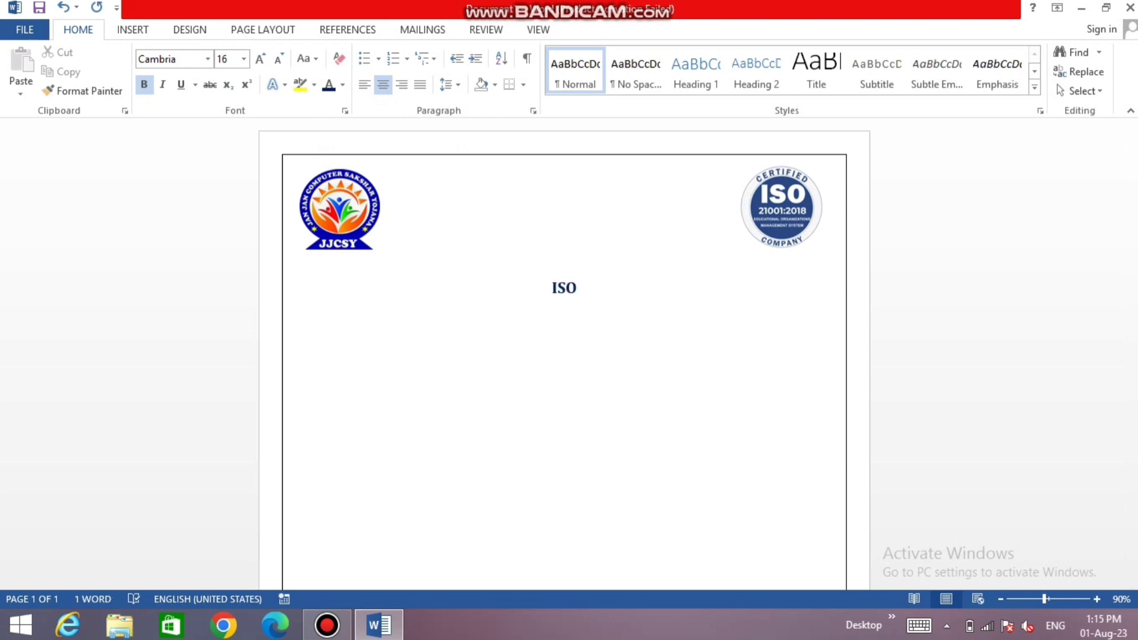
{"action": "type", "text": "2"}
{"action": "key", "text": "BackSpace"}
{"action": "type", "text": "21001"}
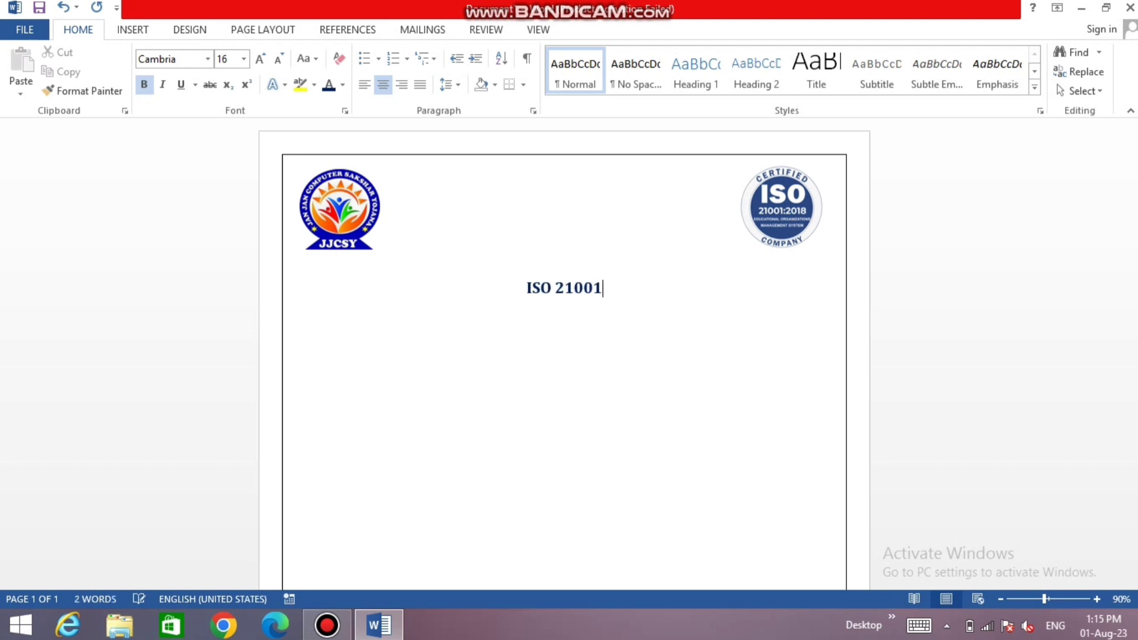
{"action": "type", "text": ":"}
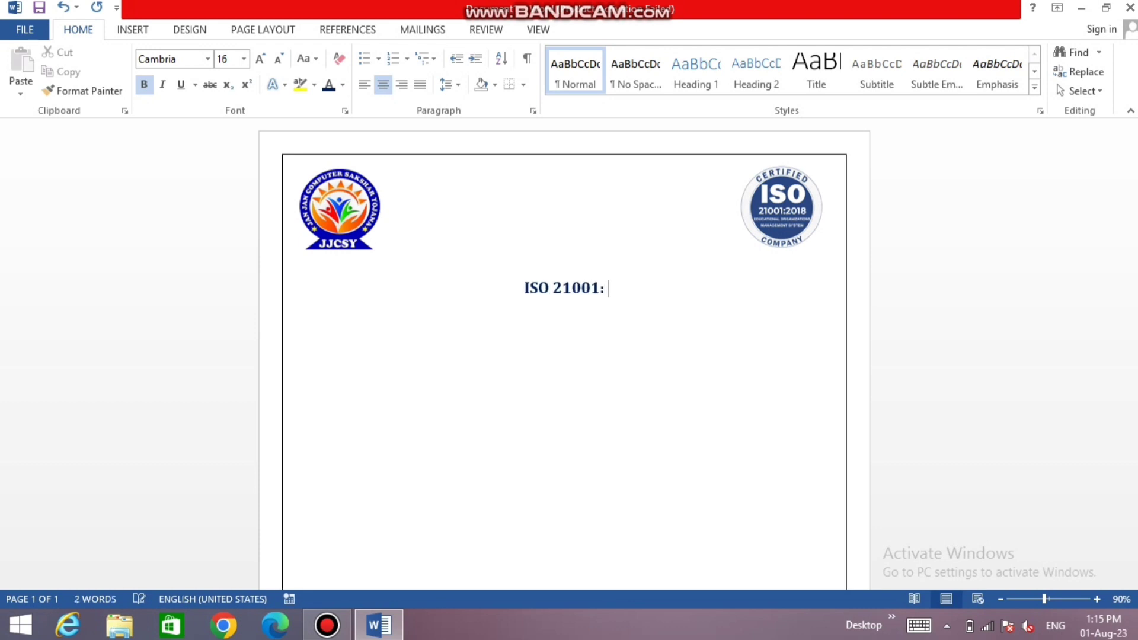
{"action": "type", "text": " 2018"}
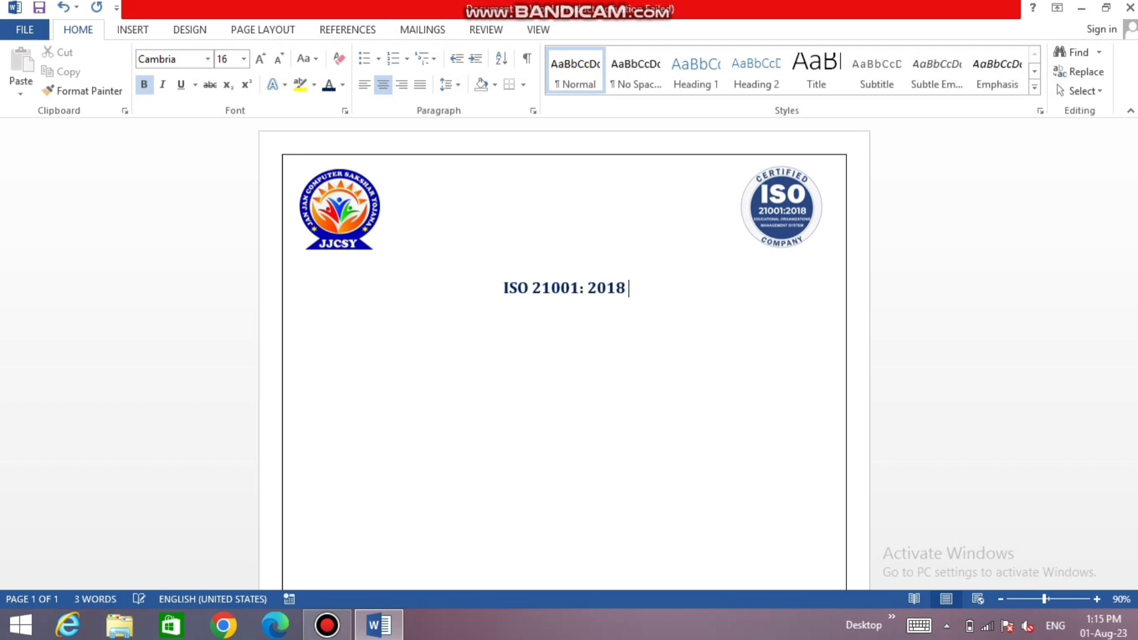
{"action": "type", "text": " Certoi"}
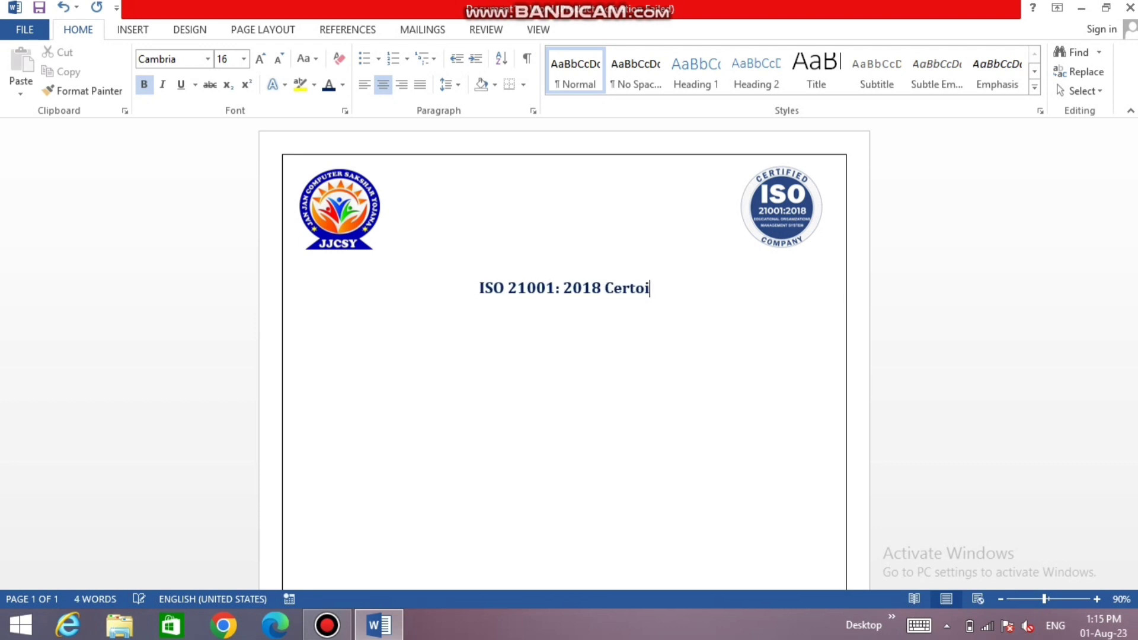
{"action": "key", "text": "BackSpace"}
{"action": "key", "text": "BackSpace"}
{"action": "type", "text": "id"}
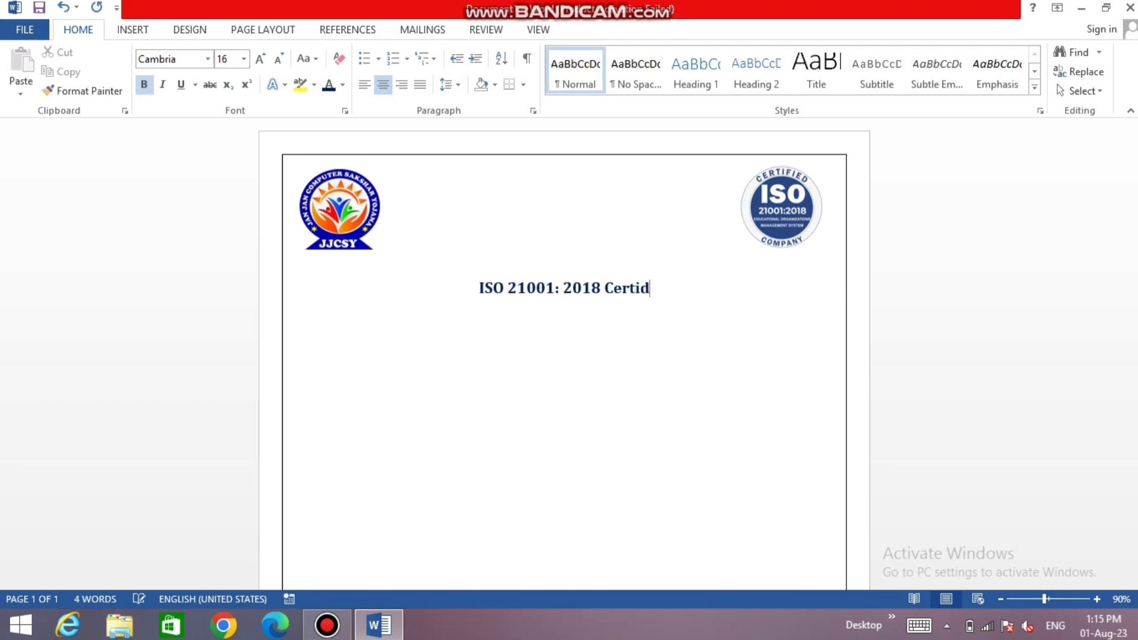
{"action": "key", "text": "BackSpace"}
{"action": "type", "text": "fied"}
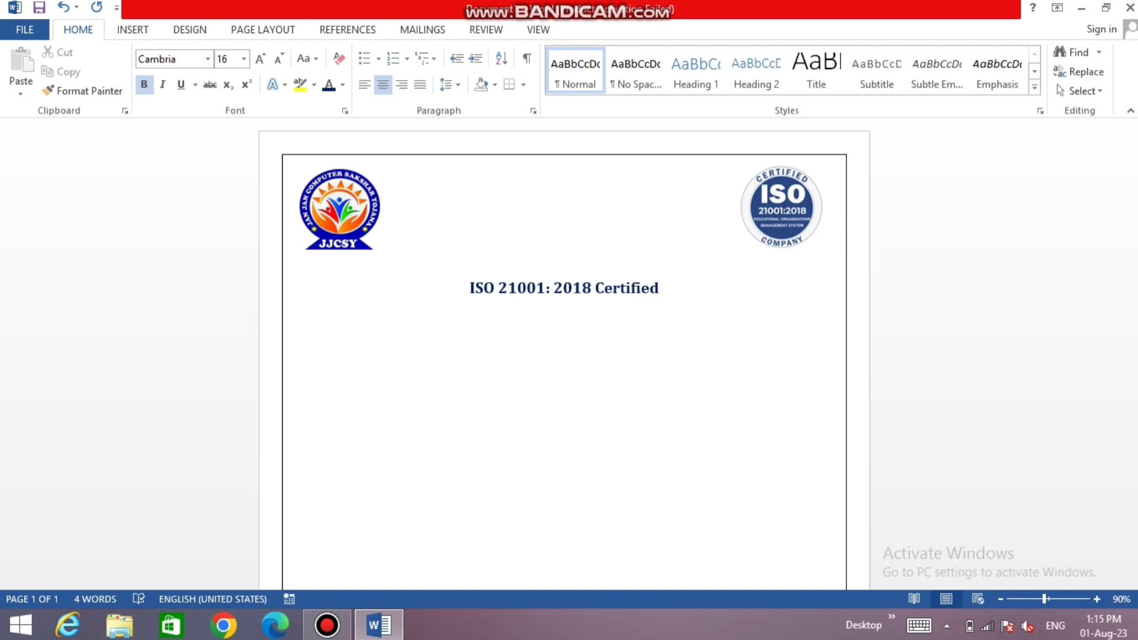
{"action": "key", "text": "Return"}
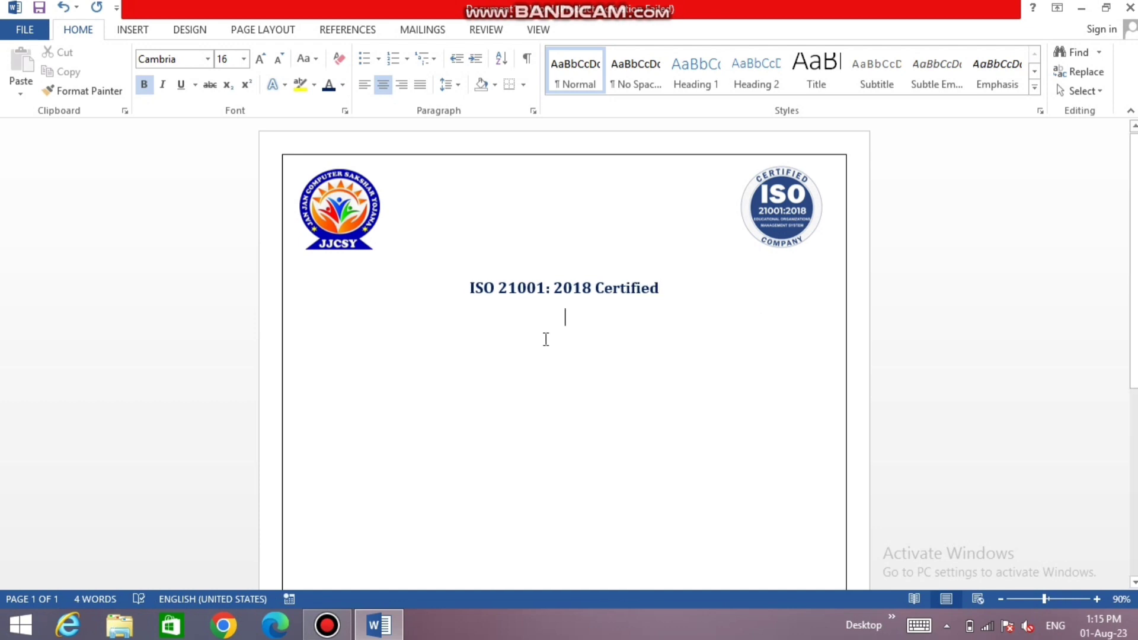
Set the new line to red 24-pt Britannic Bold.
{"action": "left_click", "coordinate": [207, 59]}
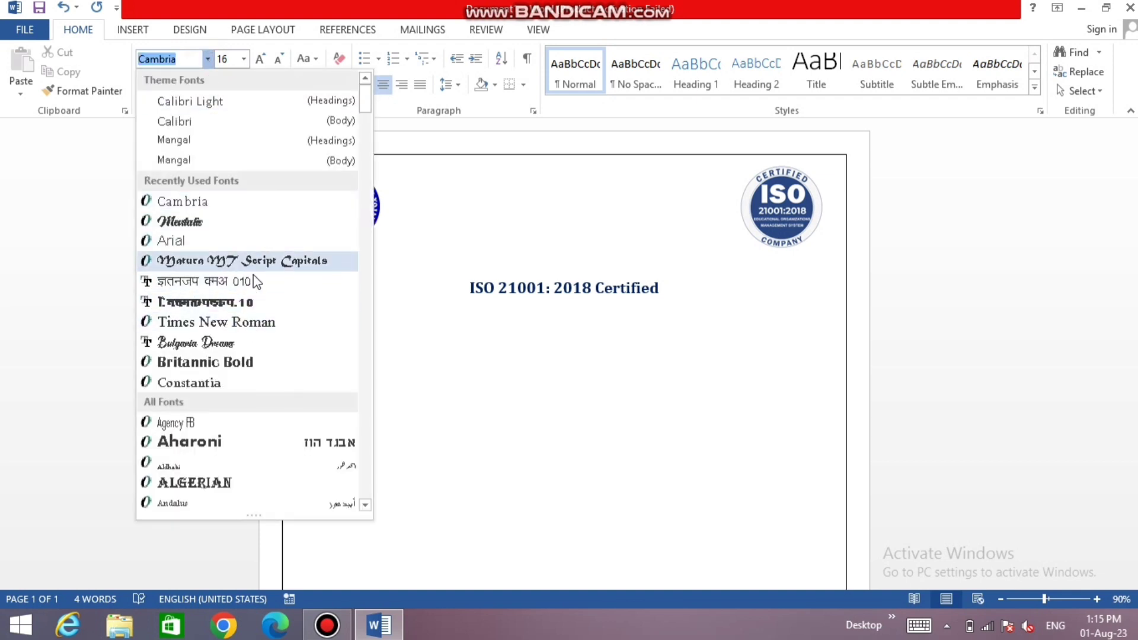
{"action": "scroll", "coordinate": [255, 320], "scroll_direction": "down", "scroll_amount": 4}
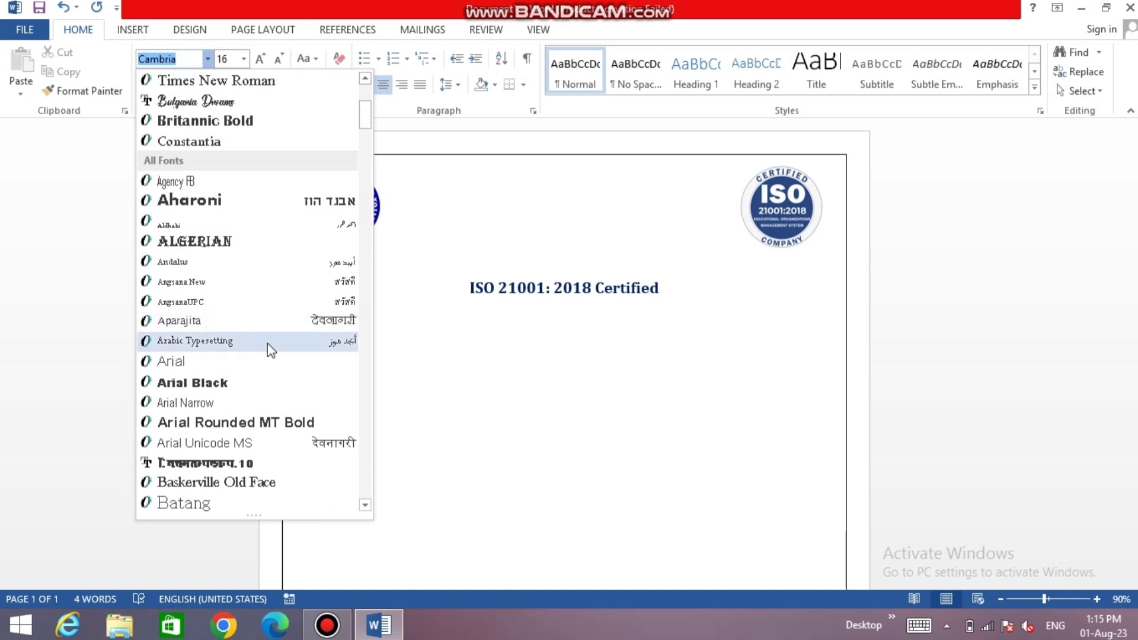
{"action": "scroll", "coordinate": [268, 343], "scroll_direction": "down", "scroll_amount": 4}
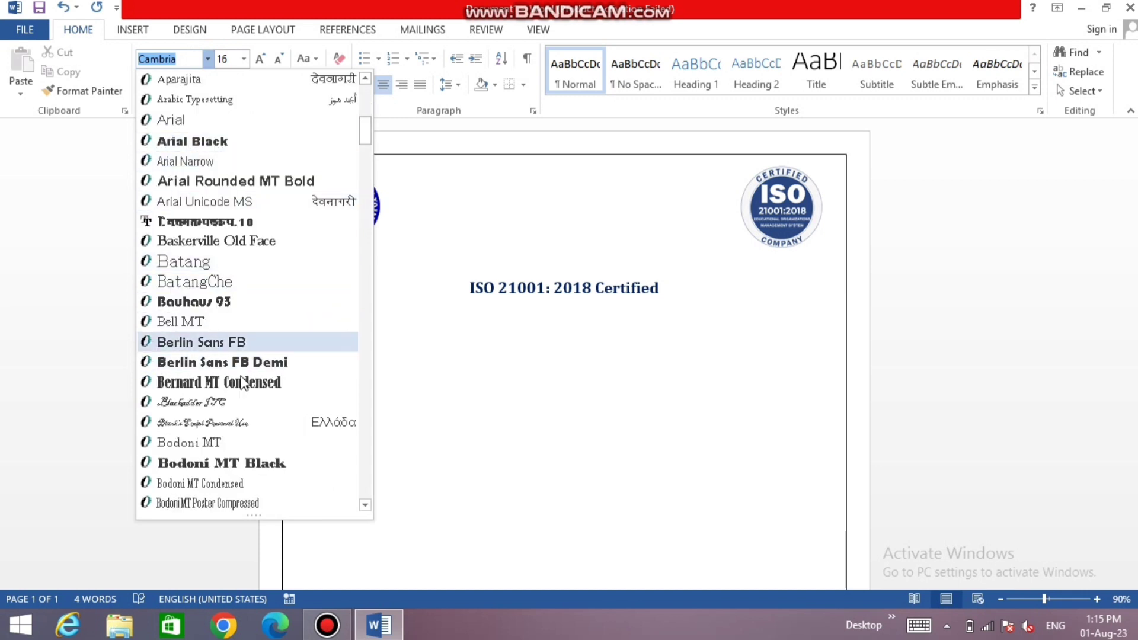
{"action": "scroll", "coordinate": [240, 361], "scroll_direction": "up", "scroll_amount": 5}
{"action": "left_click", "coordinate": [219, 188]}
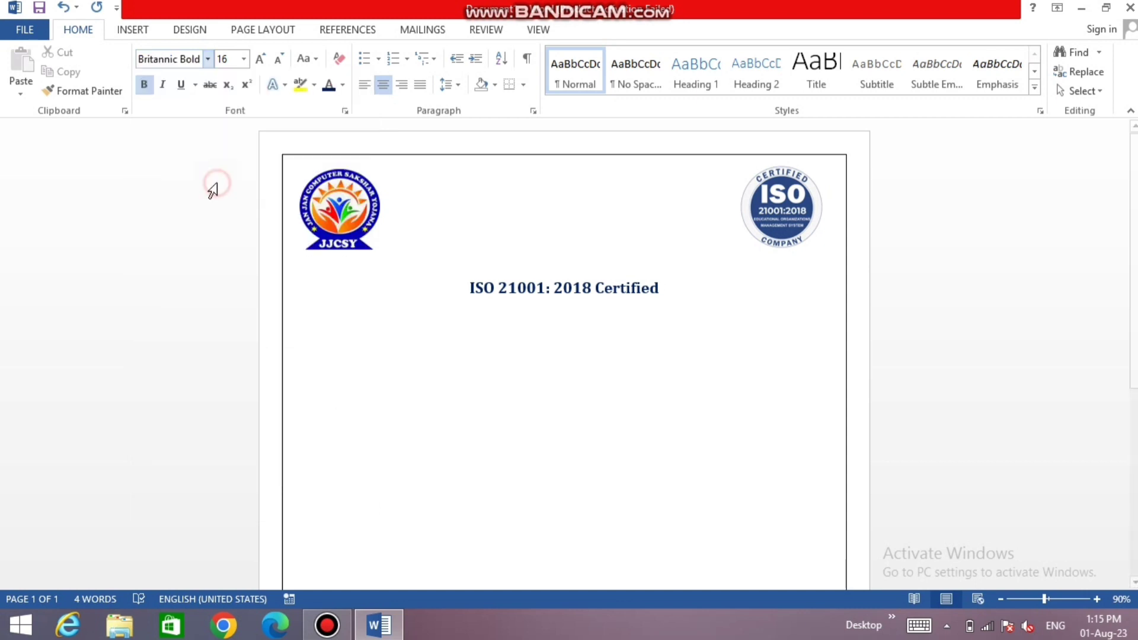
{"action": "left_click", "coordinate": [264, 59]}
{"action": "left_click", "coordinate": [264, 59]}
{"action": "left_click", "coordinate": [264, 59]}
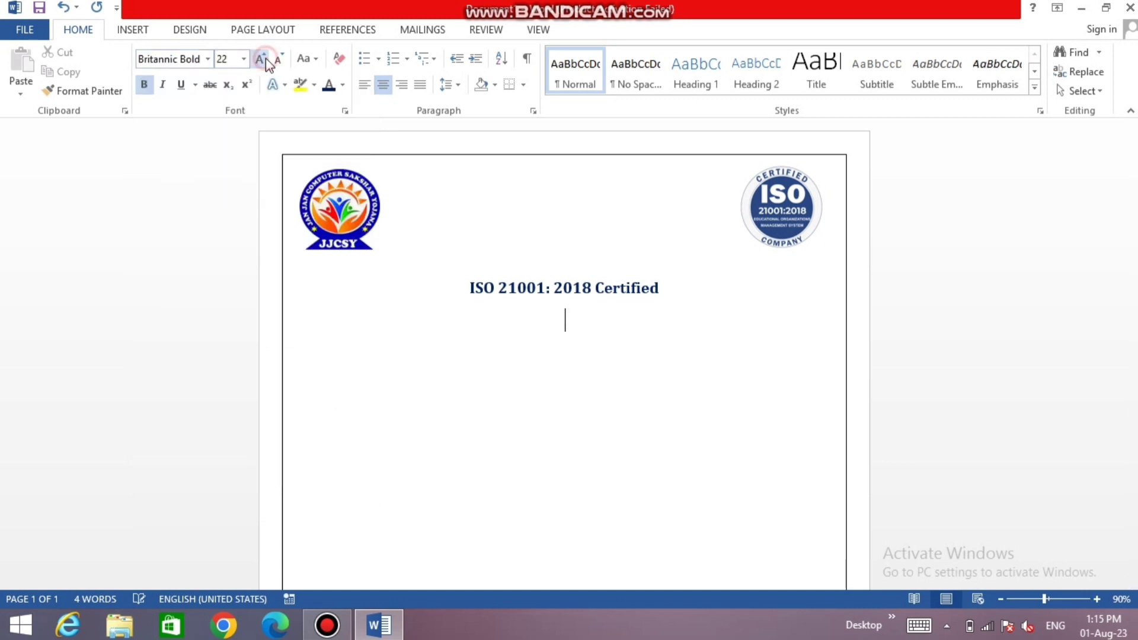
{"action": "left_click", "coordinate": [264, 59]}
{"action": "left_click", "coordinate": [343, 86]}
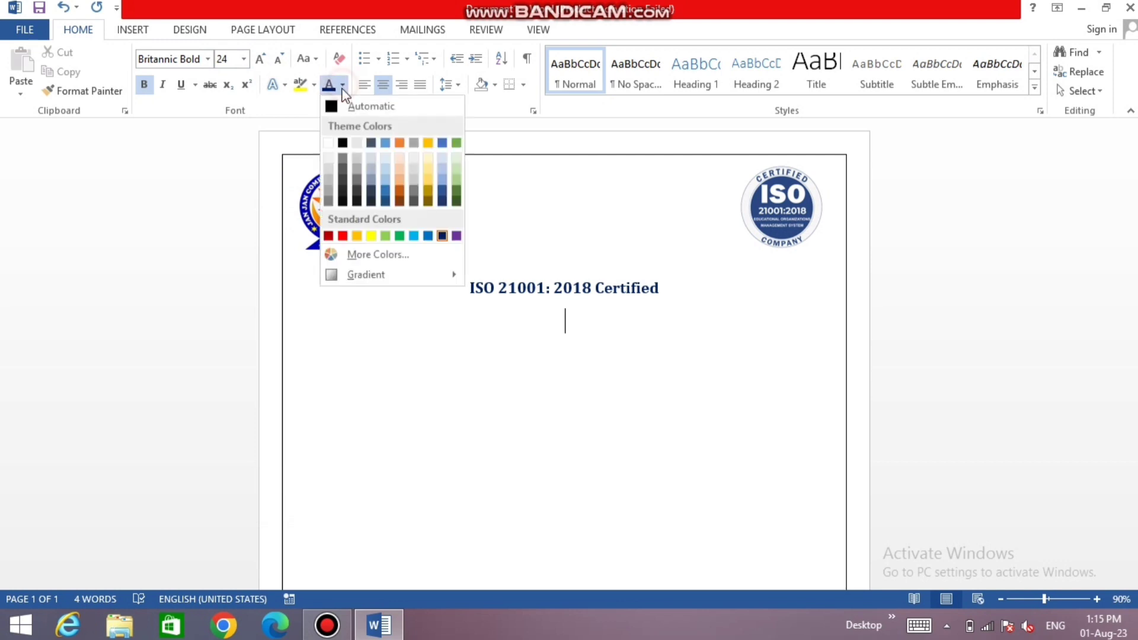
{"action": "left_click", "coordinate": [342, 237]}
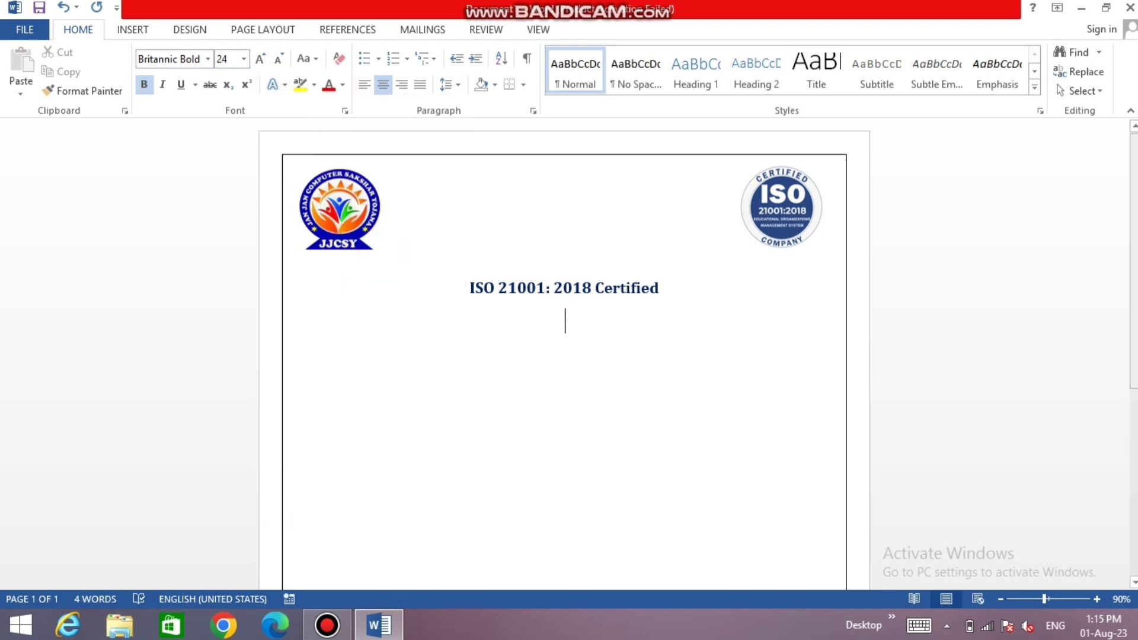
Type the title 'JAN JAN COMPUTER SAKSHARATA MISSION' and start a new line.
{"action": "type", "text": "JAN JA N"}
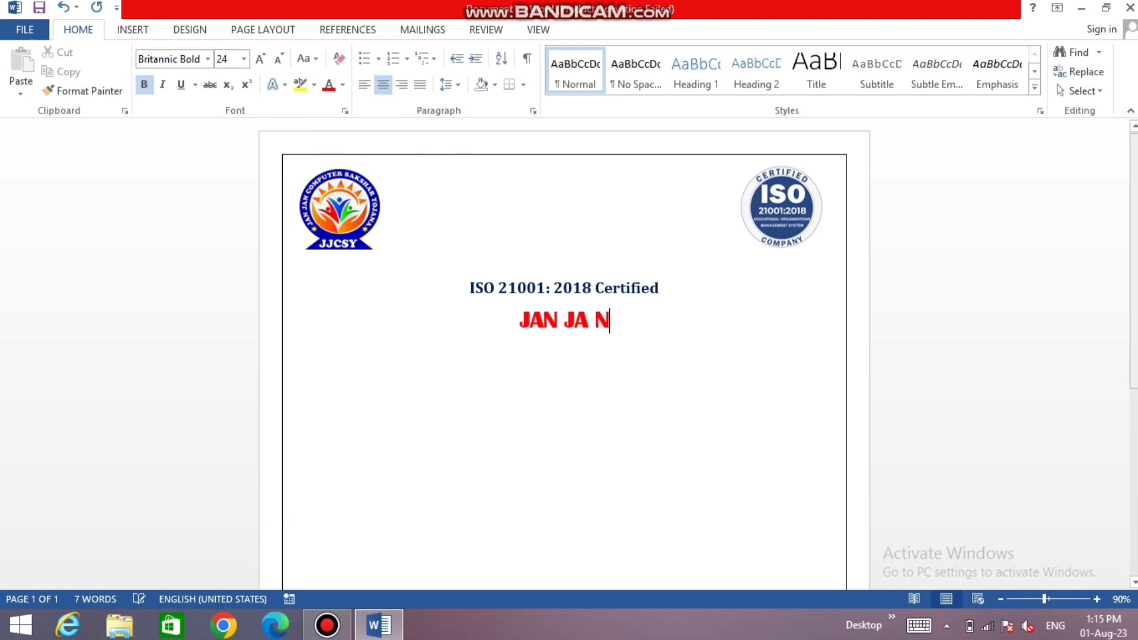
{"action": "key", "text": "BackSpace"}
{"action": "key", "text": "BackSpace"}
{"action": "key", "text": "BackSpace"}
{"action": "key", "text": "BackSpace"}
{"action": "key", "text": "BackSpace"}
{"action": "key", "text": "BackSpace"}
{"action": "key", "text": "BackSpace"}
{"action": "key", "text": "BackSpace"}
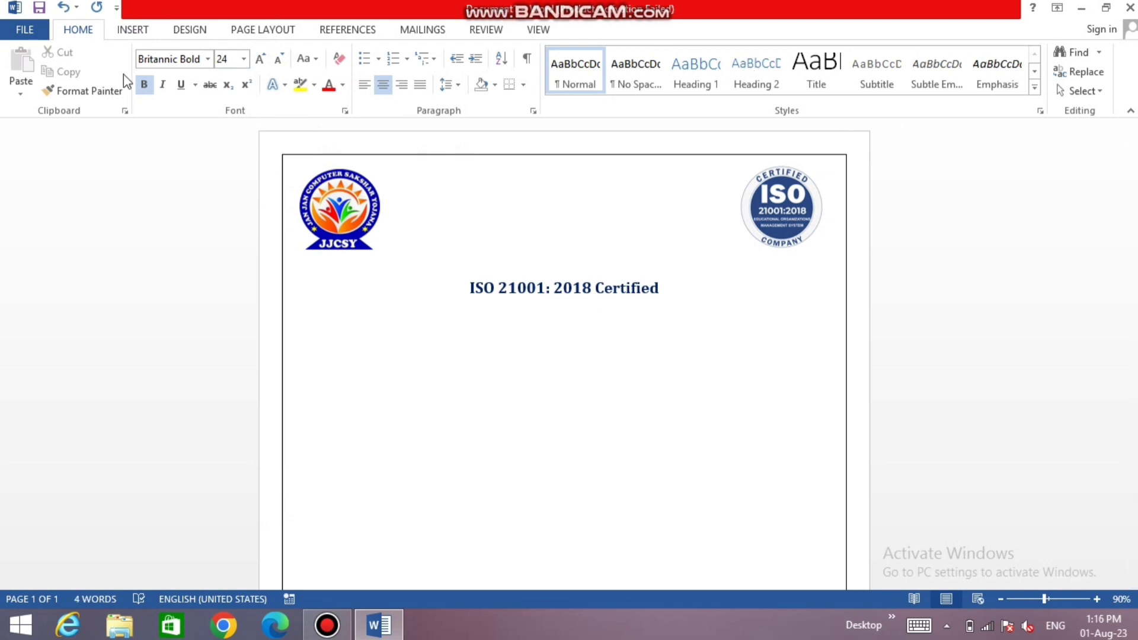
{"action": "type", "text": "JA"}
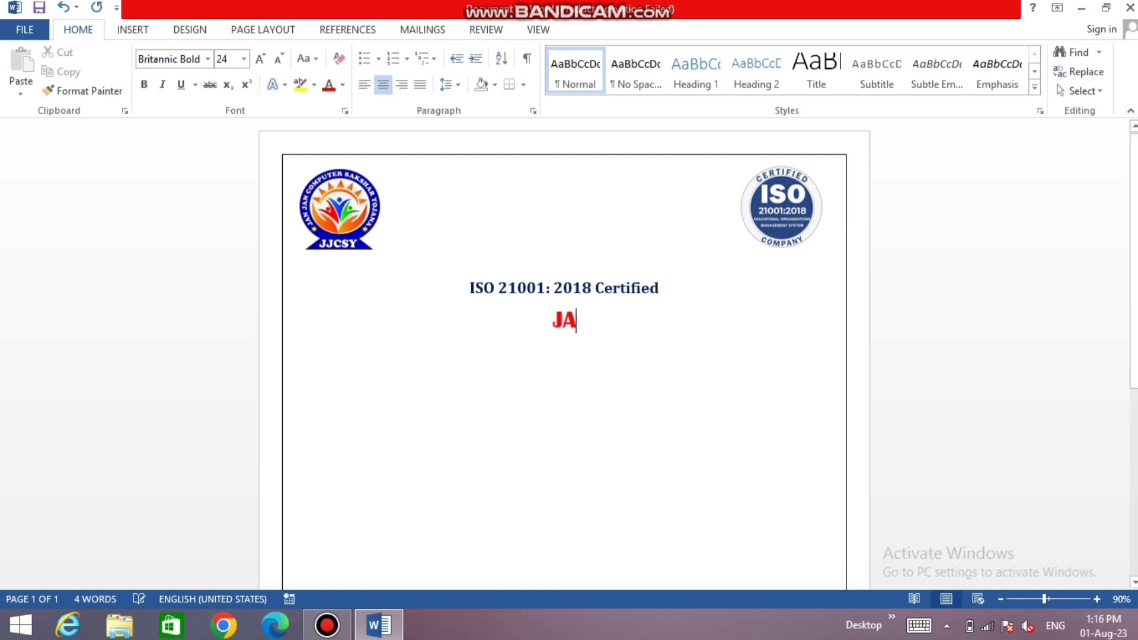
{"action": "type", "text": "N JAN COM"}
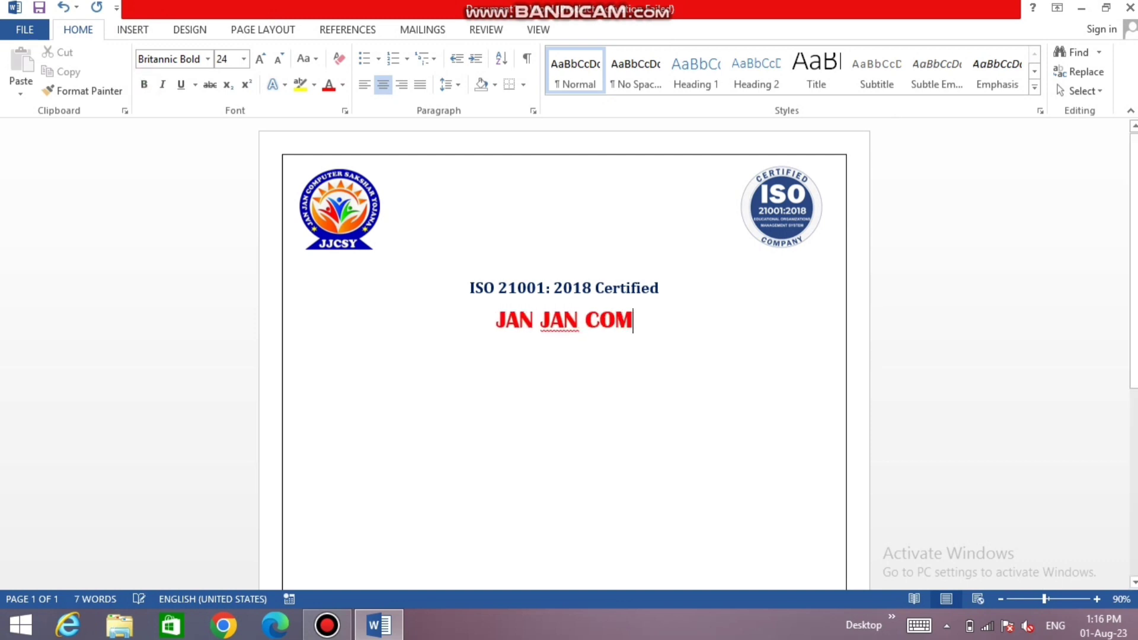
{"action": "type", "text": "PUTER SAKSH"}
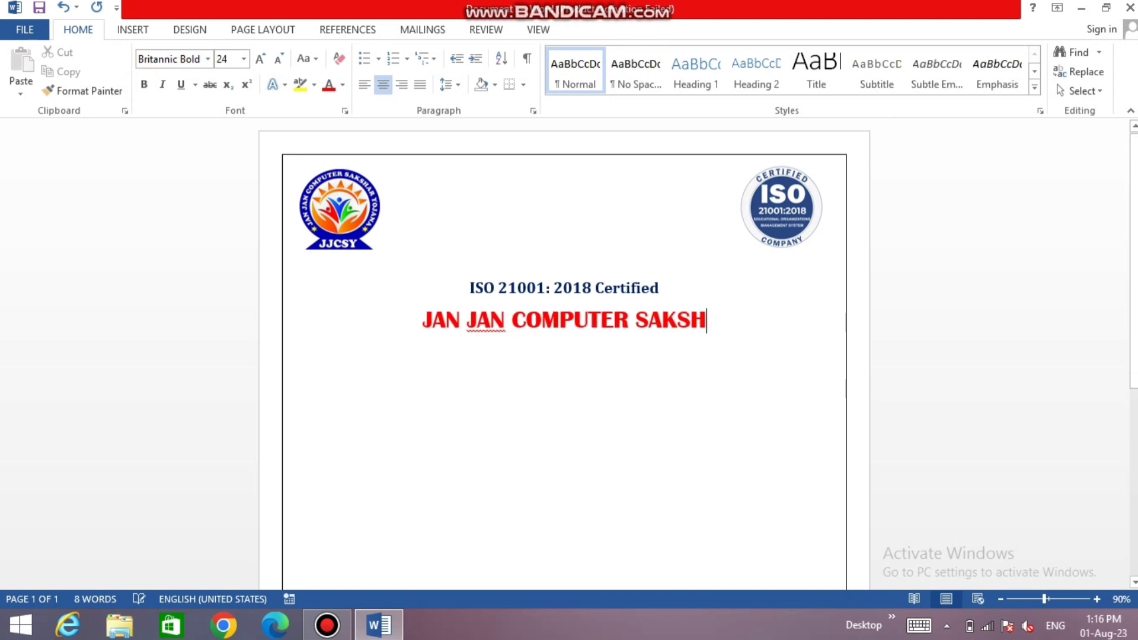
{"action": "type", "text": "ARATA MIS"}
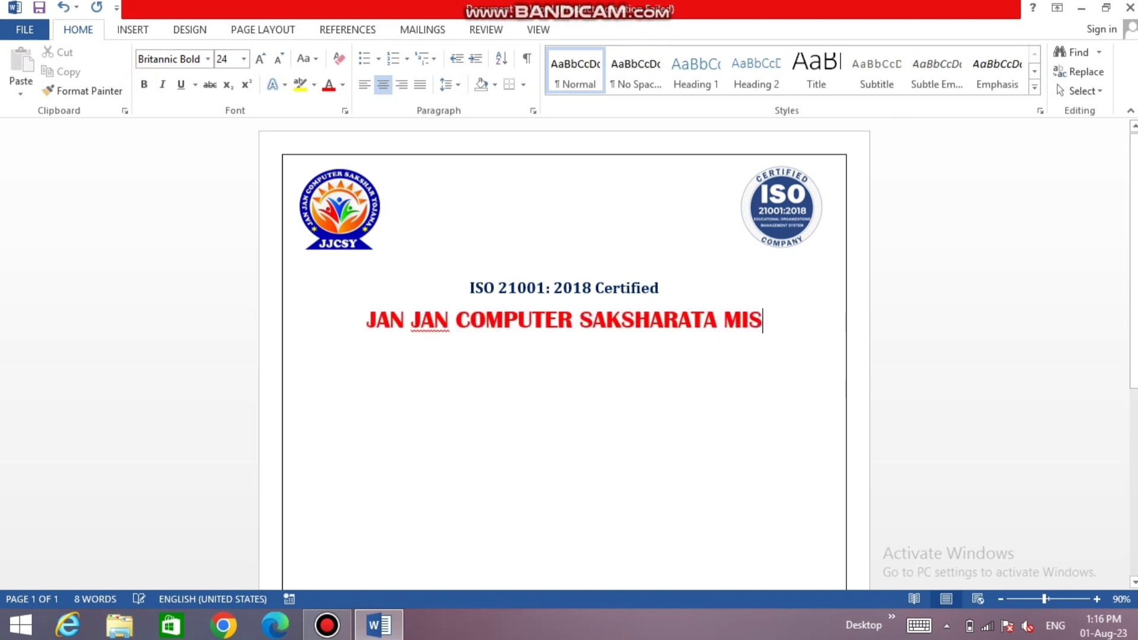
{"action": "type", "text": "SION"}
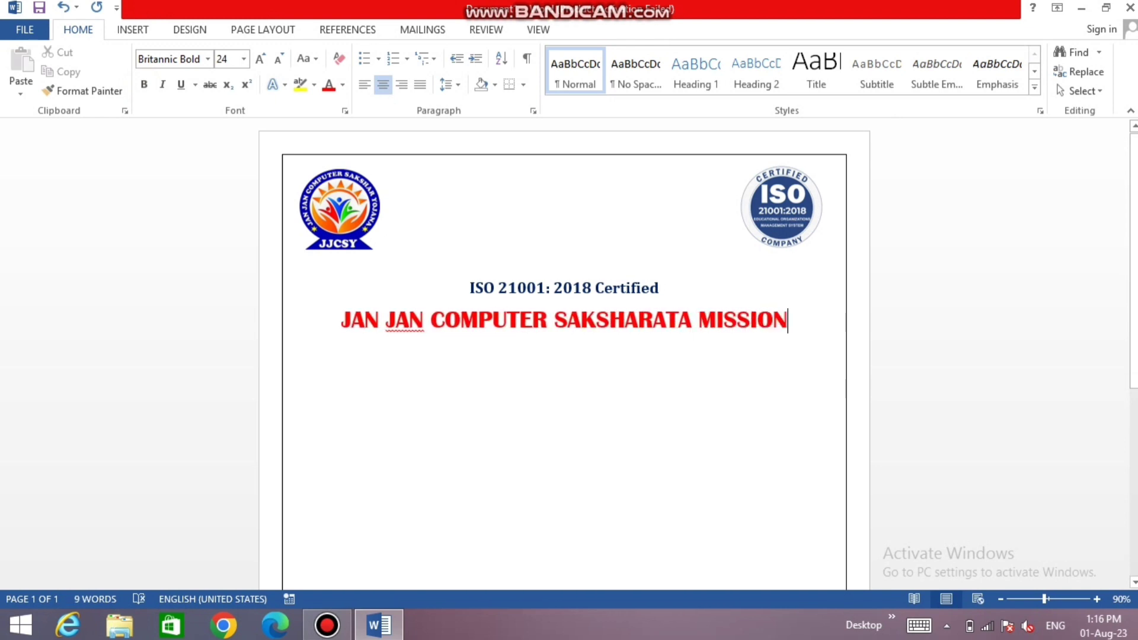
{"action": "key", "text": "Return"}
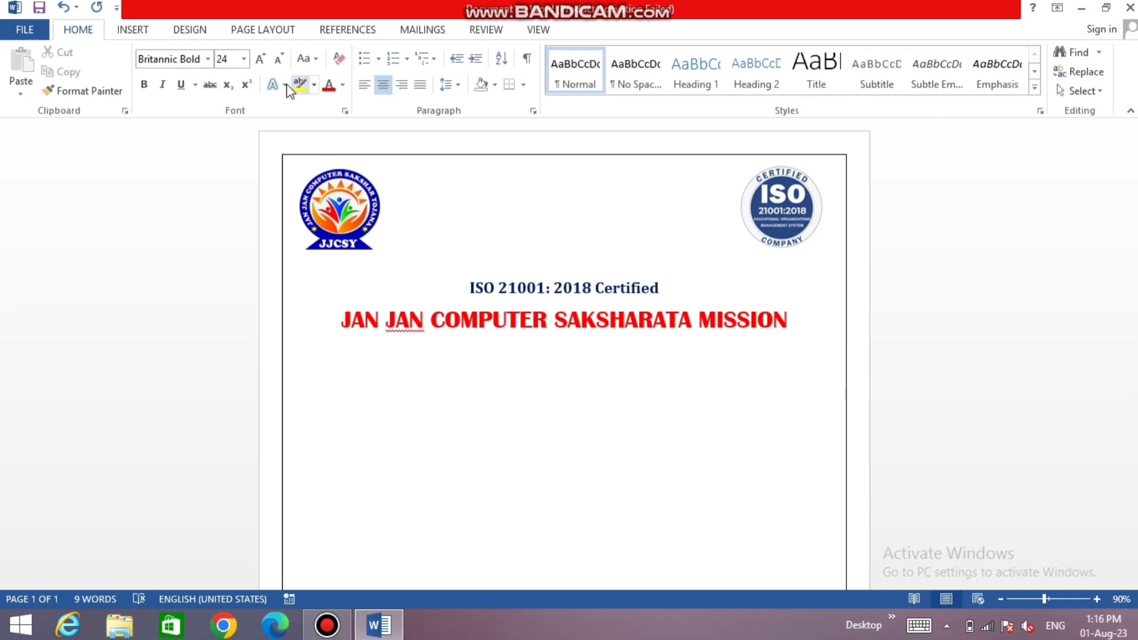
Set the next line to 16-pt non-italic Mentalis in dark blue.
{"action": "left_click", "coordinate": [280, 59]}
{"action": "left_click", "coordinate": [280, 58]}
{"action": "left_click", "coordinate": [279, 59]}
{"action": "left_click", "coordinate": [279, 59]}
{"action": "left_click", "coordinate": [208, 59]}
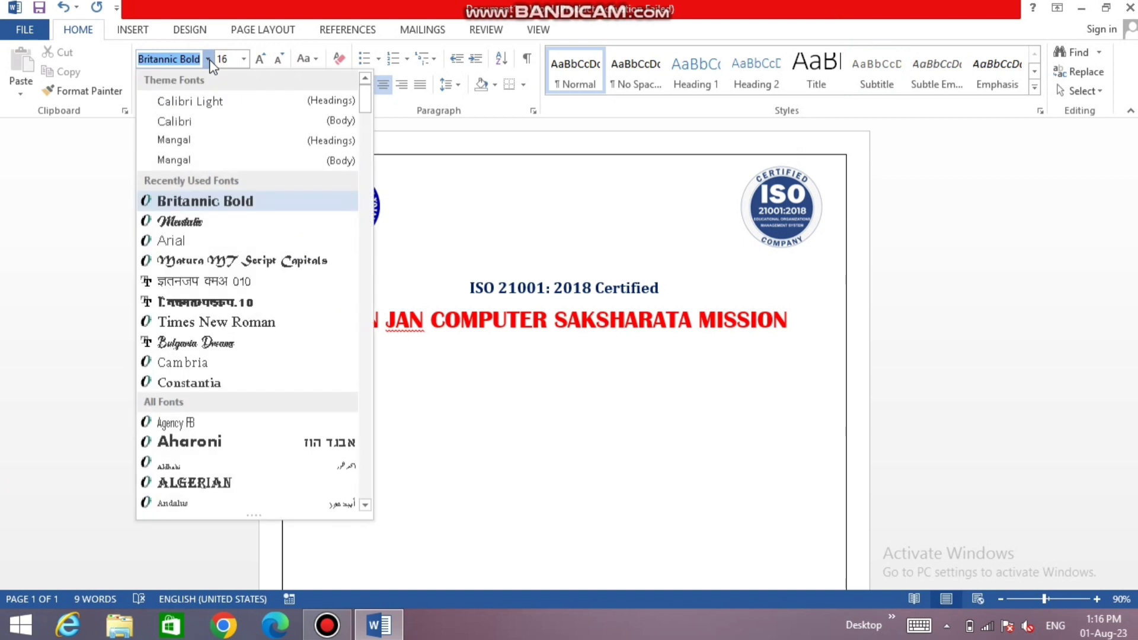
{"action": "left_click", "coordinate": [206, 223]}
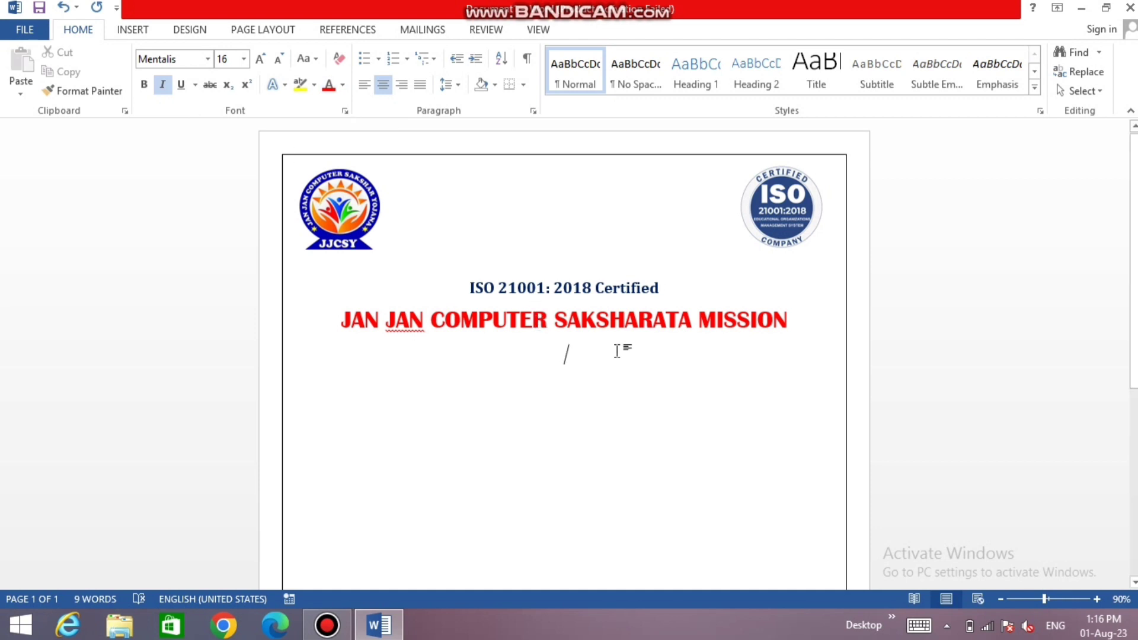
{"action": "left_click", "coordinate": [162, 85]}
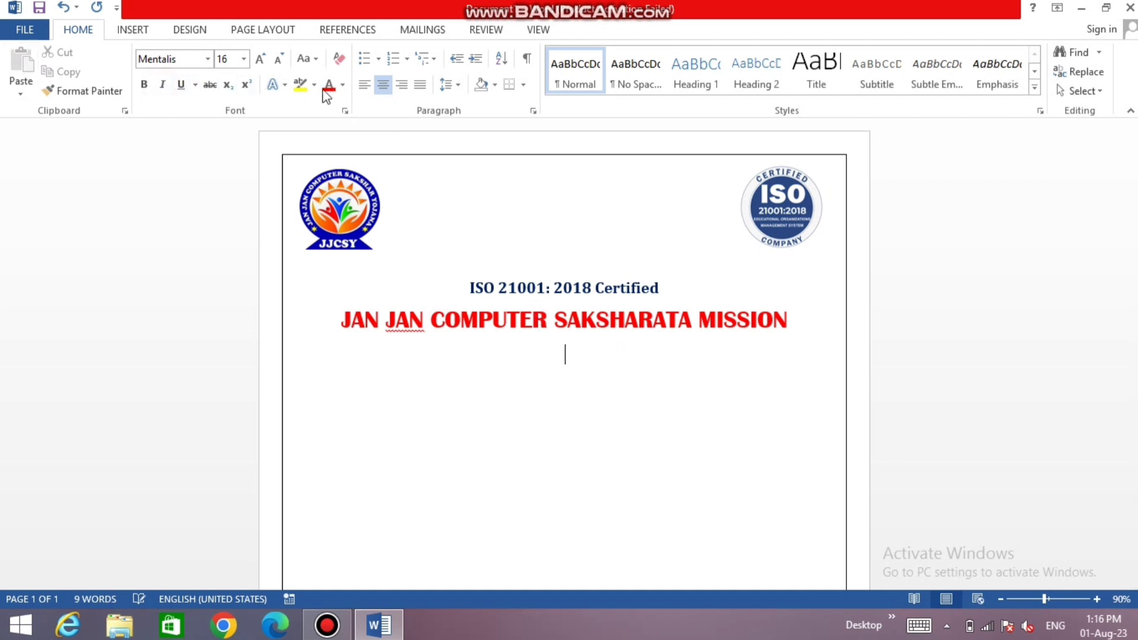
{"action": "left_click", "coordinate": [343, 84]}
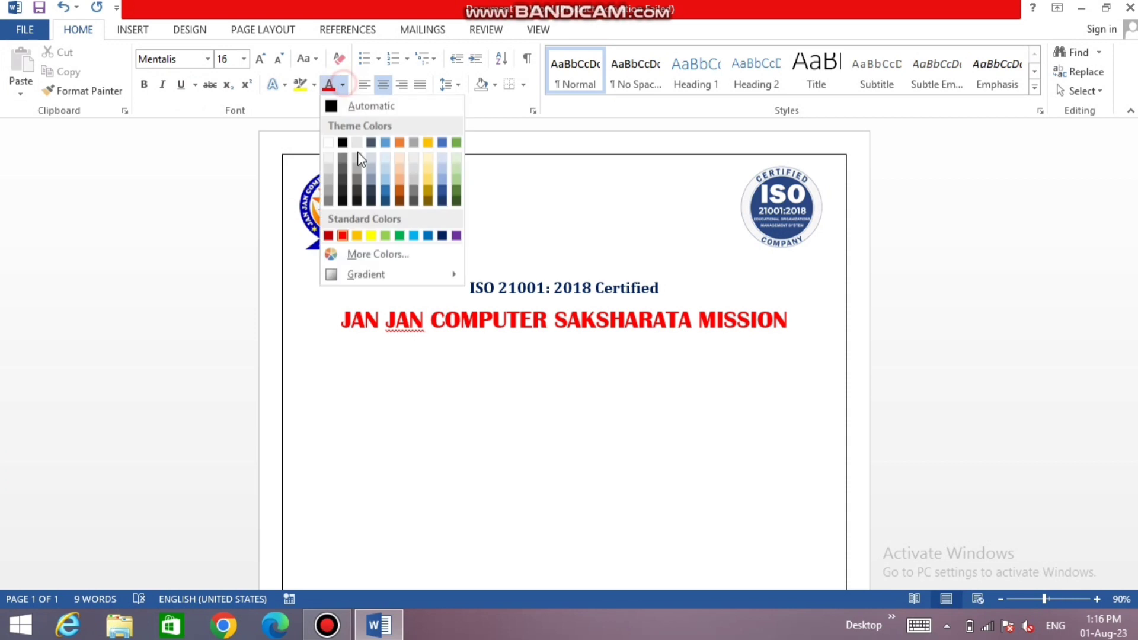
{"action": "left_click", "coordinate": [440, 236]}
Type the subtitle '( A Unit of Samarat Ashok Education Trust)'.
{"action": "type", "text": "("}
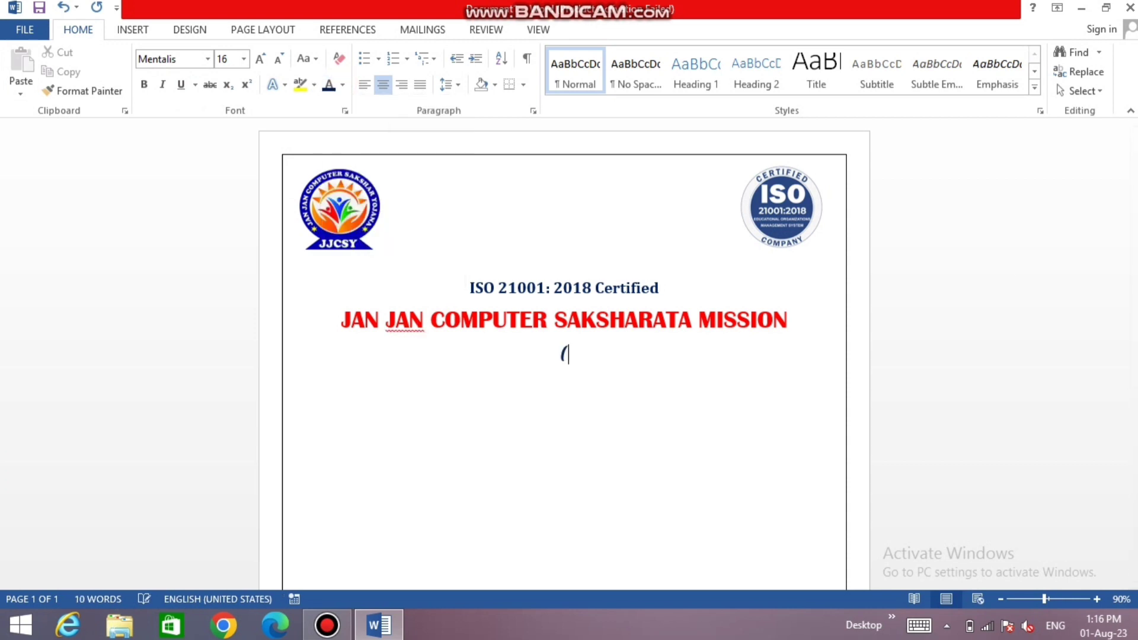
{"action": "type", "text": " a"}
{"action": "key", "text": "BackSpace"}
{"action": "type", "text": "A"}
{"action": "type", "text": "I"}
{"action": "type", "text": "n"}
{"action": "type", "text": "it"}
{"action": "type", "text": " of "}
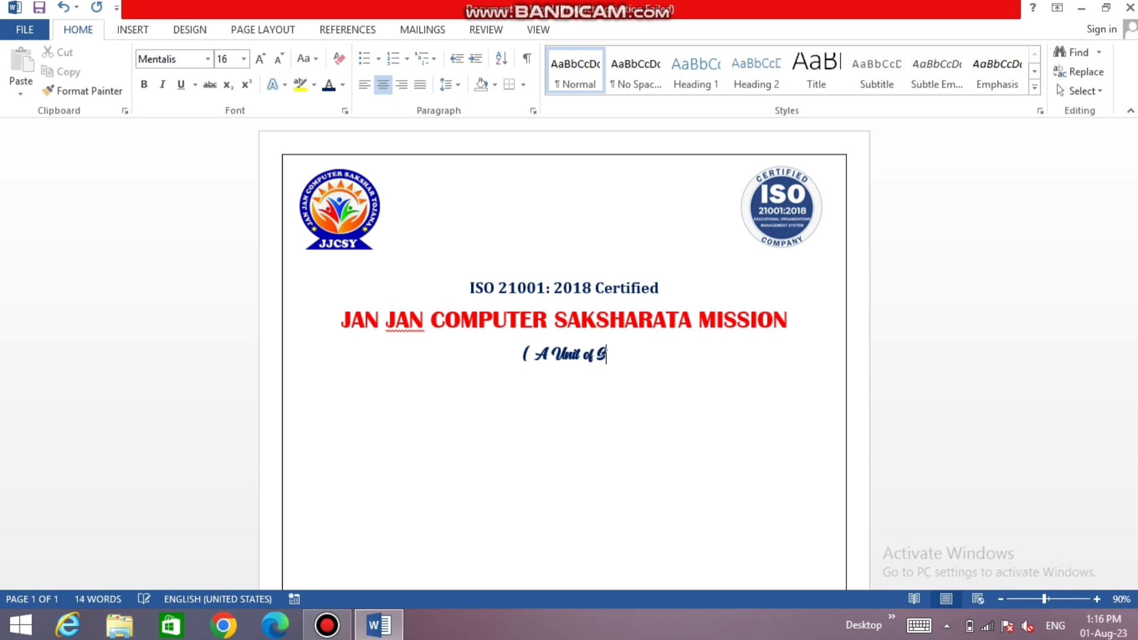
{"action": "type", "text": "Samarat QA"}
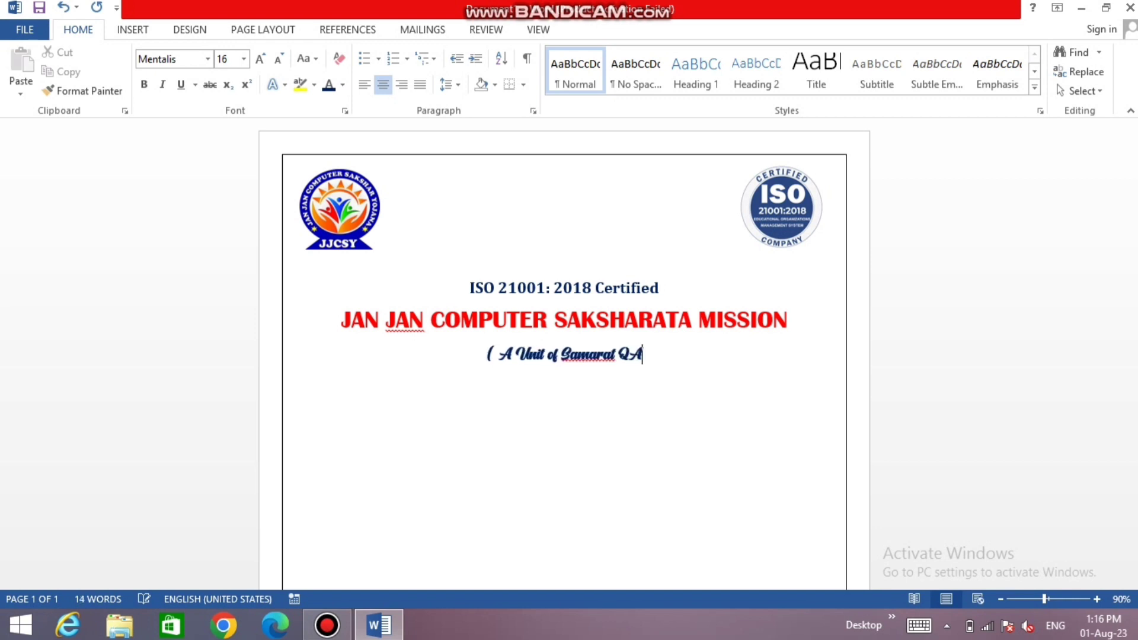
{"action": "key", "text": "BackSpace"}
{"action": "key", "text": "BackSpace"}
{"action": "type", "text": "Ash"}
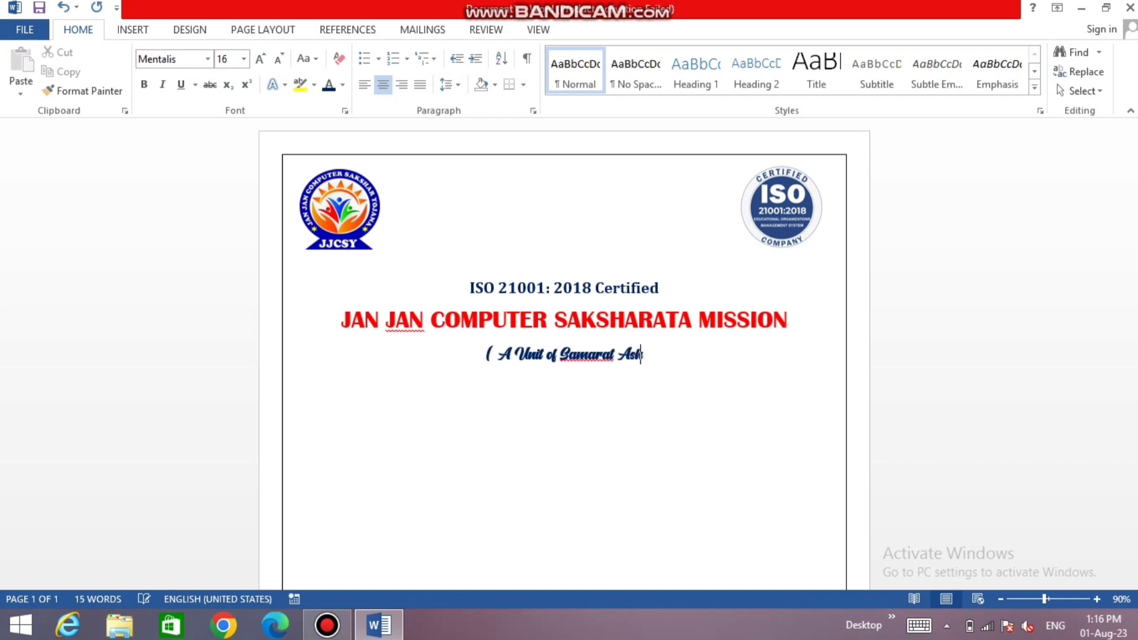
{"action": "type", "text": "ok"}
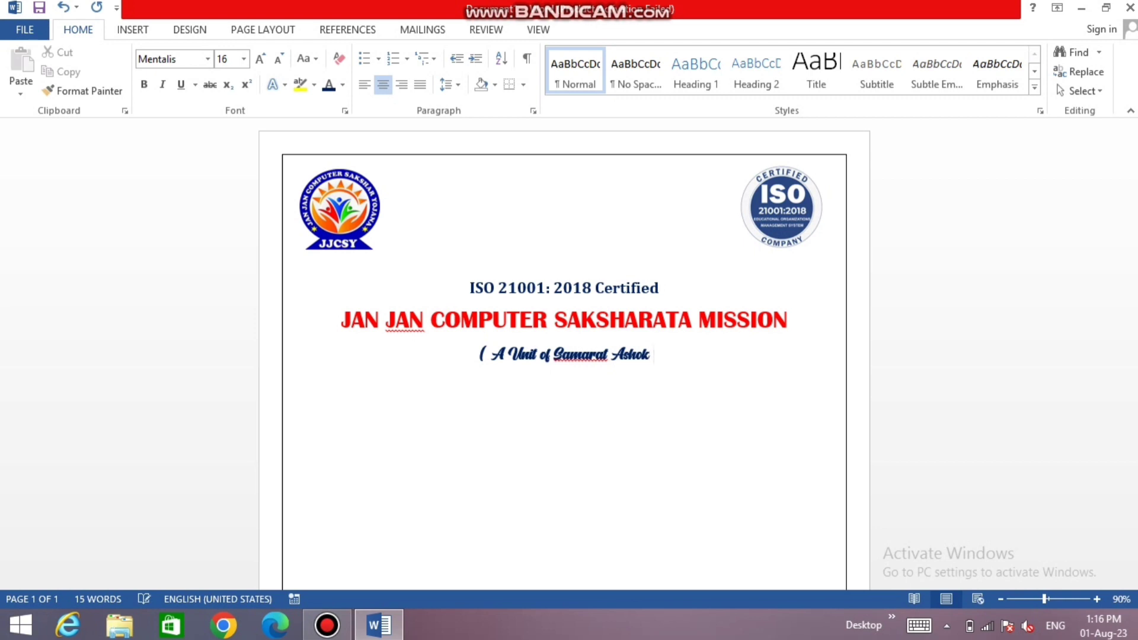
{"action": "type", "text": " Education "}
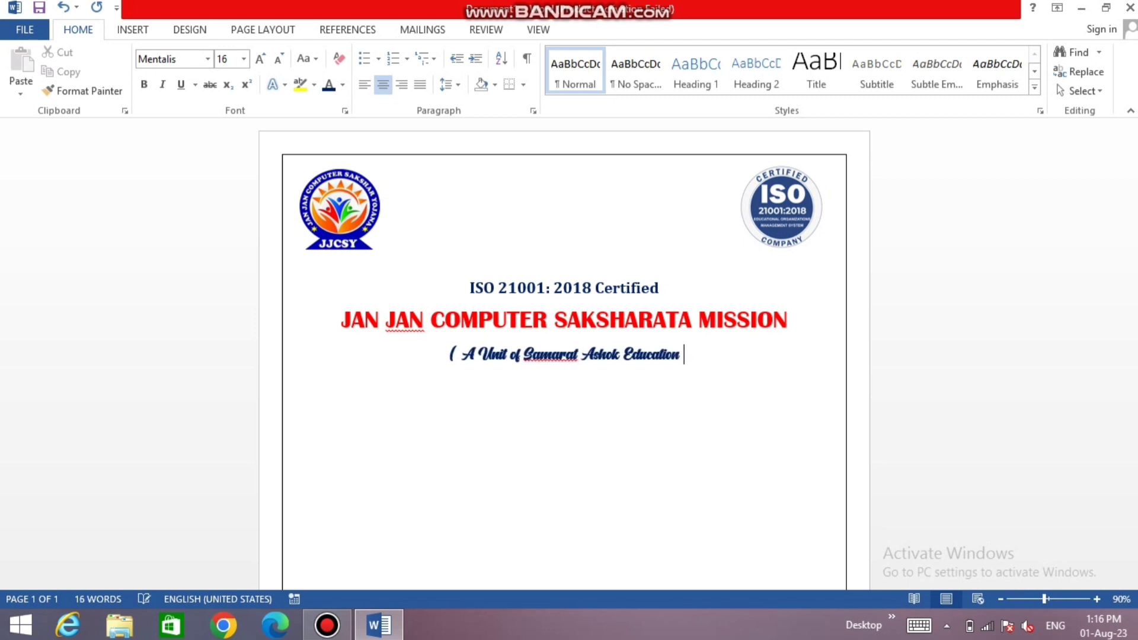
{"action": "type", "text": "Trust)"}
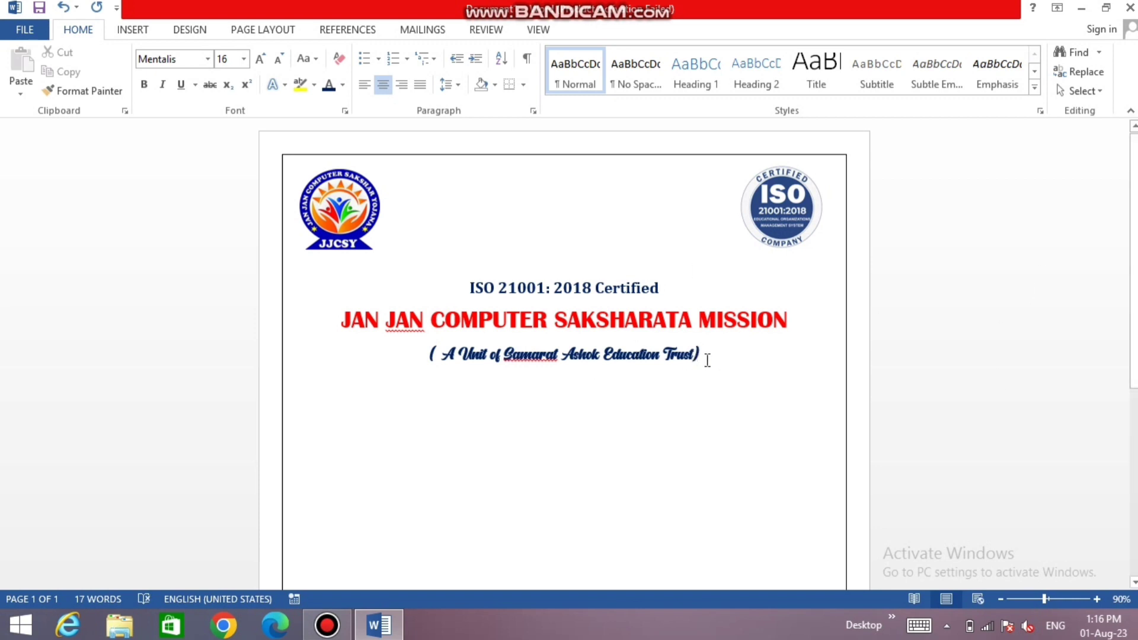
Try italic and size 18 on the subtitle line, then reselect the whole line.
{"action": "left_click_drag", "start_coordinate": [716, 355], "coordinate": [223, 360]}
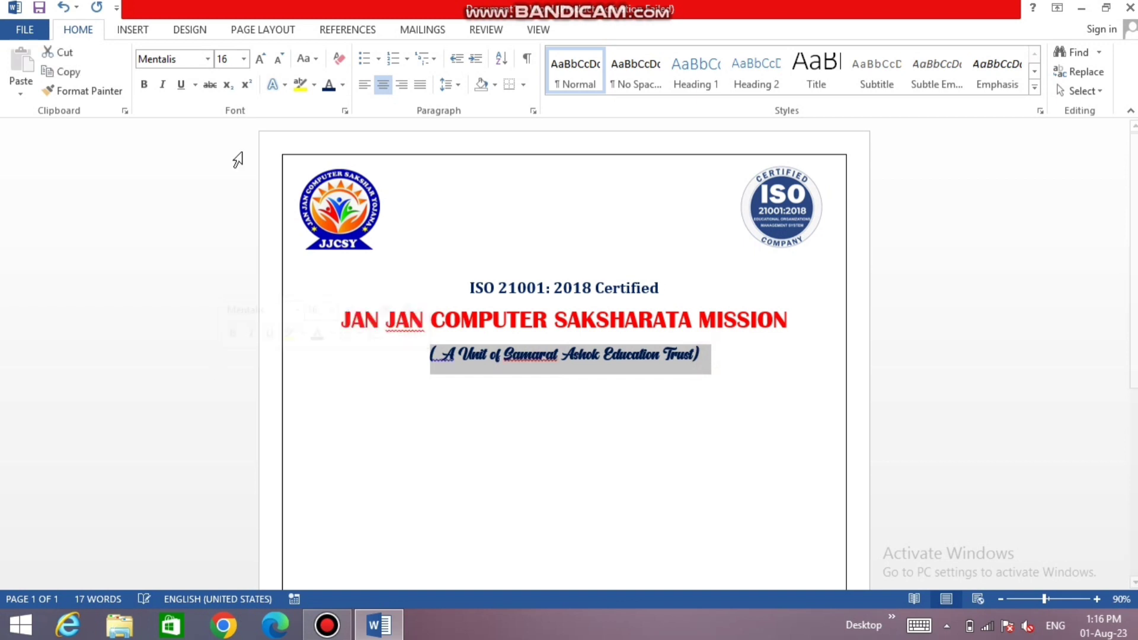
{"action": "left_click", "coordinate": [161, 85]}
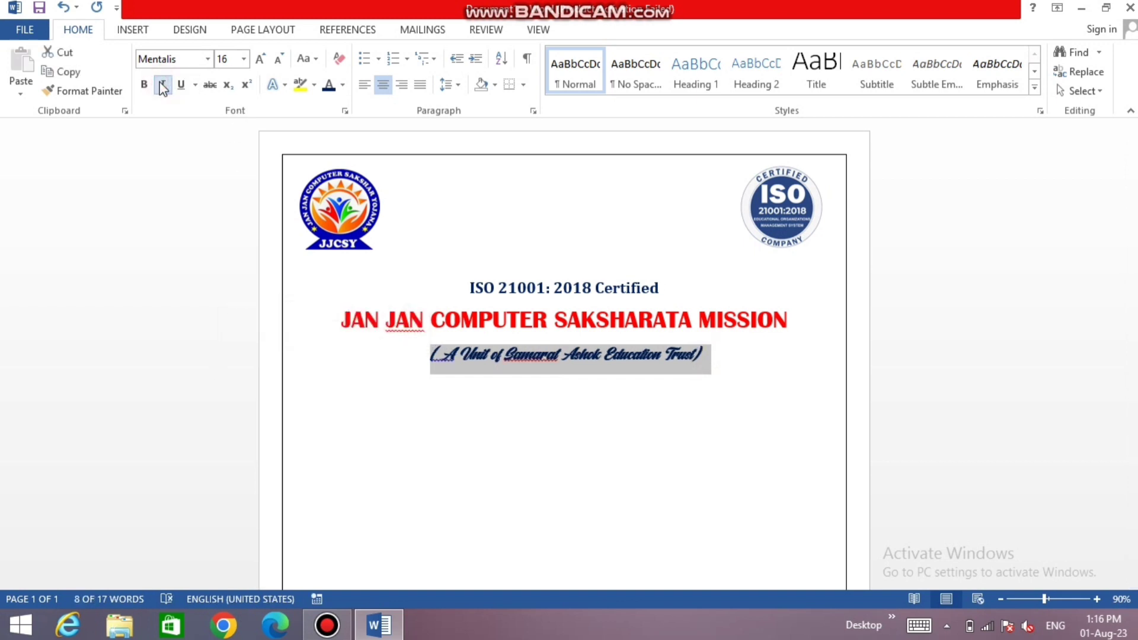
{"action": "left_click", "coordinate": [161, 86]}
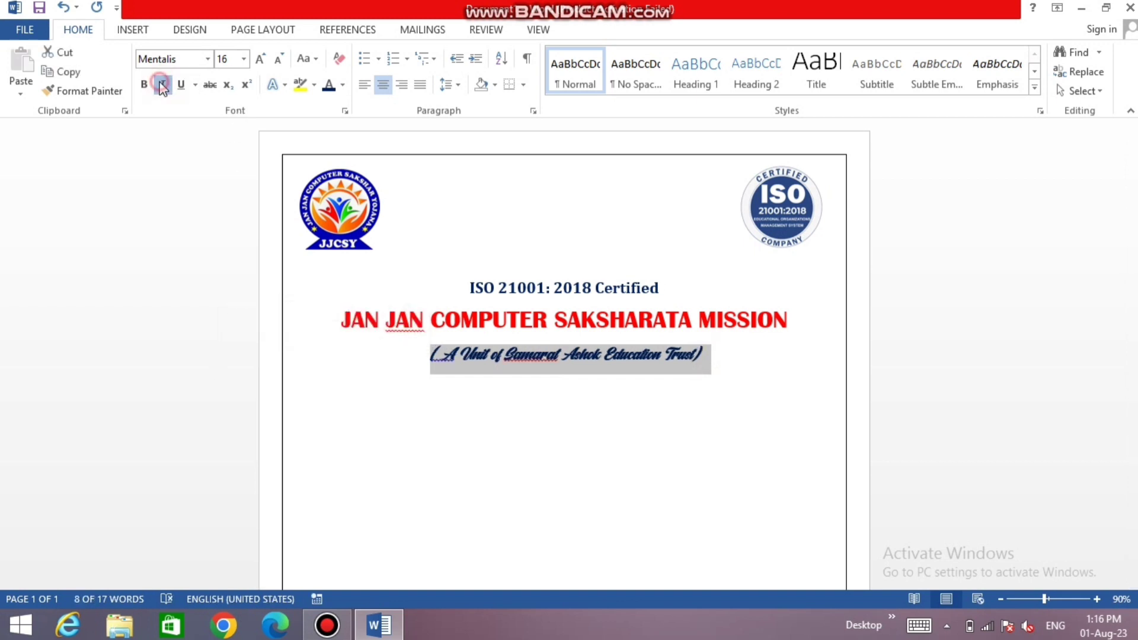
{"action": "left_click", "coordinate": [259, 59]}
{"action": "left_click", "coordinate": [767, 382]}
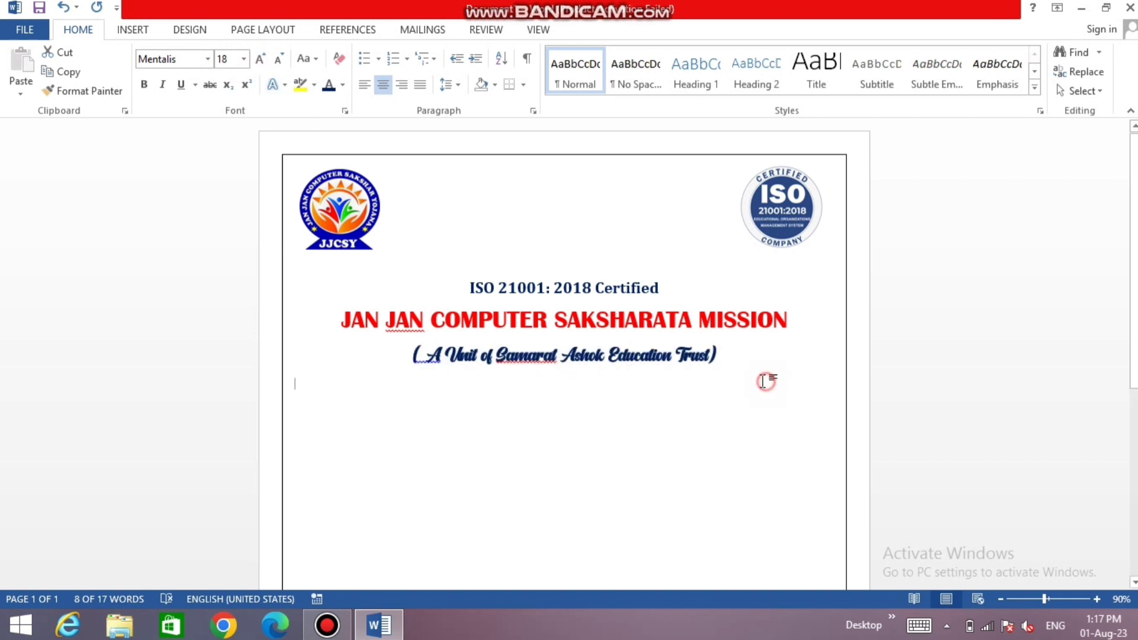
{"action": "left_click", "coordinate": [732, 363]}
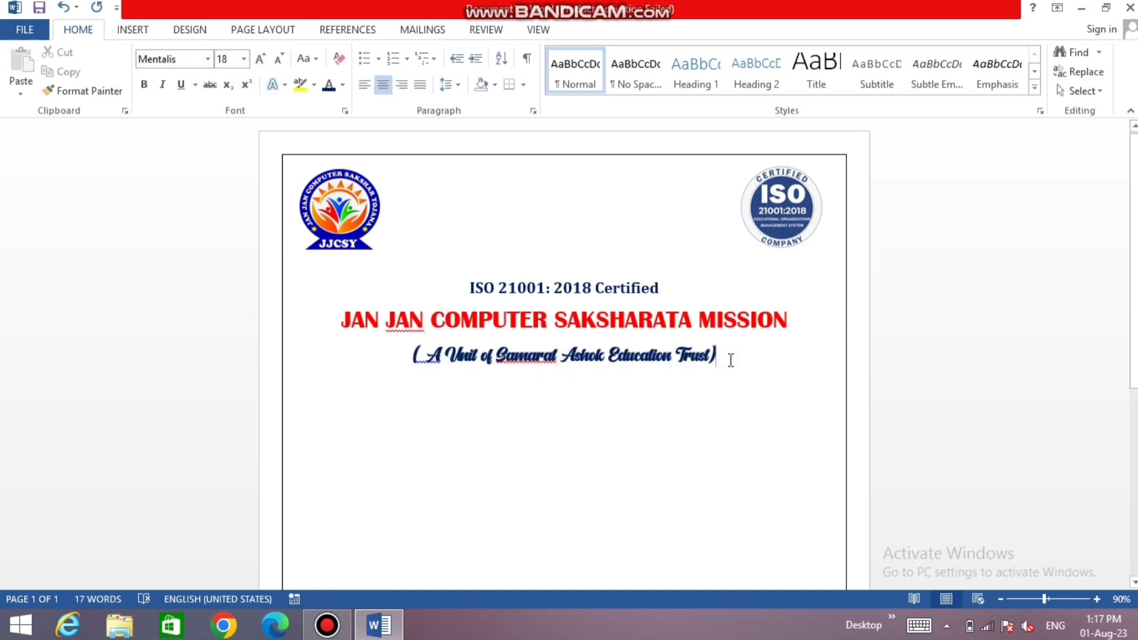
{"action": "left_click", "coordinate": [293, 355]}
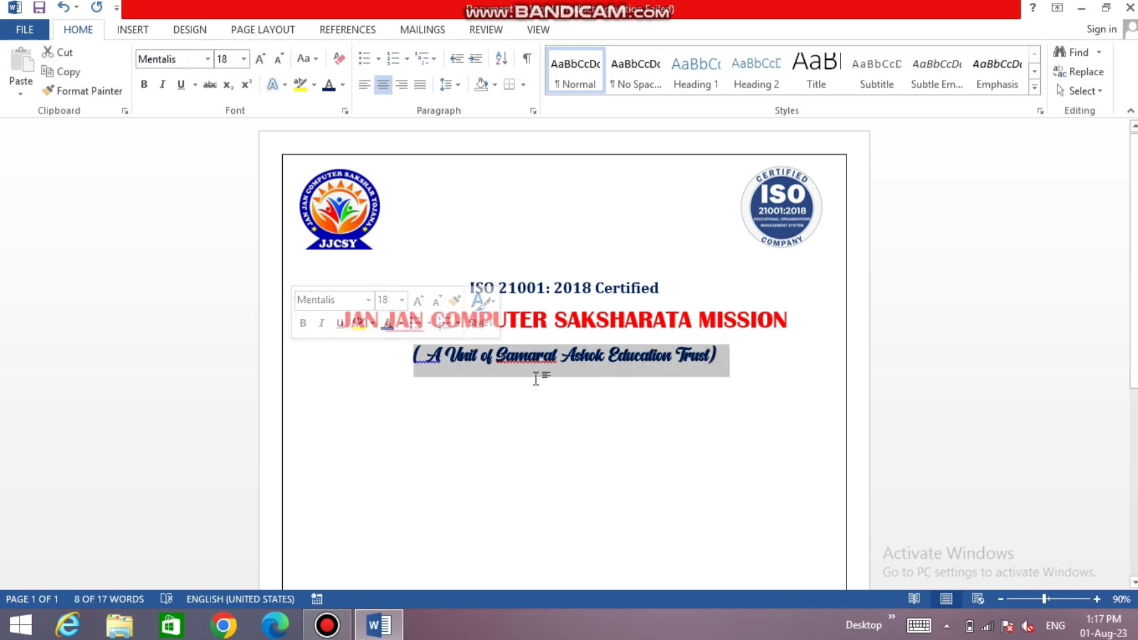
Set the subtitle line to bold Arial at size 14.
{"action": "left_click", "coordinate": [208, 59]}
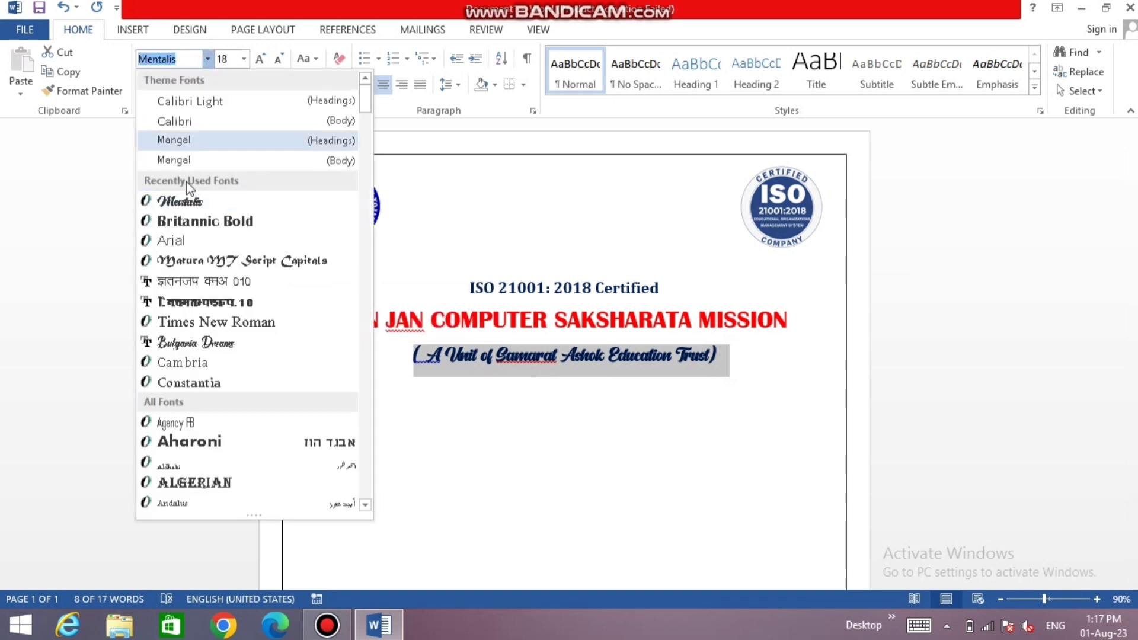
{"action": "left_click", "coordinate": [193, 243]}
{"action": "left_click", "coordinate": [146, 86]}
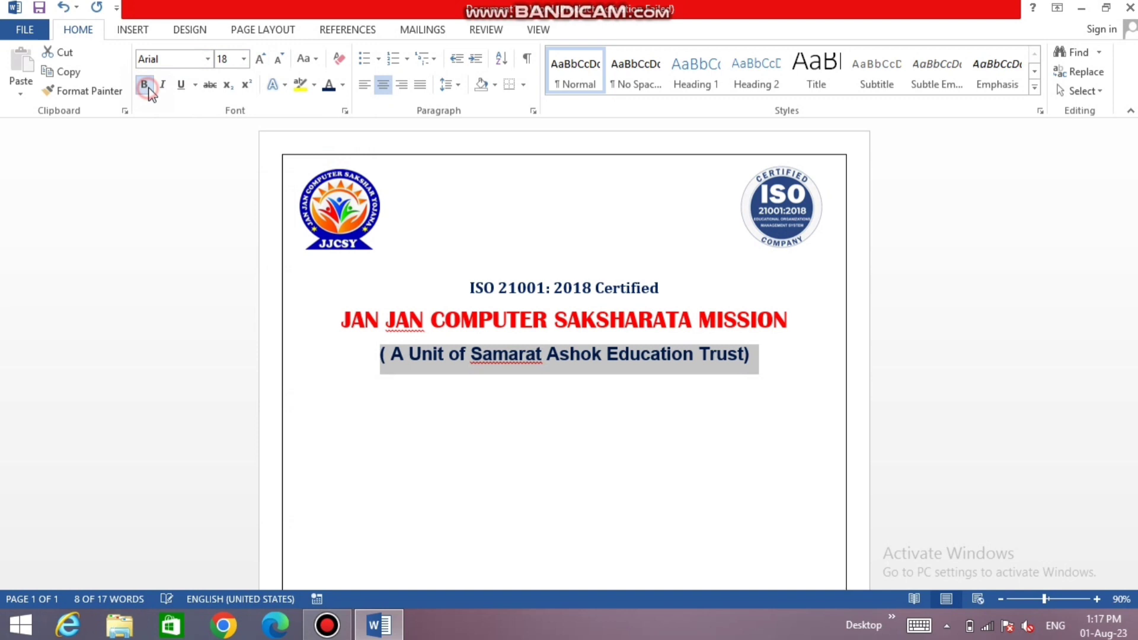
{"action": "left_click", "coordinate": [279, 60]}
{"action": "double_click", "coordinate": [278, 62]}
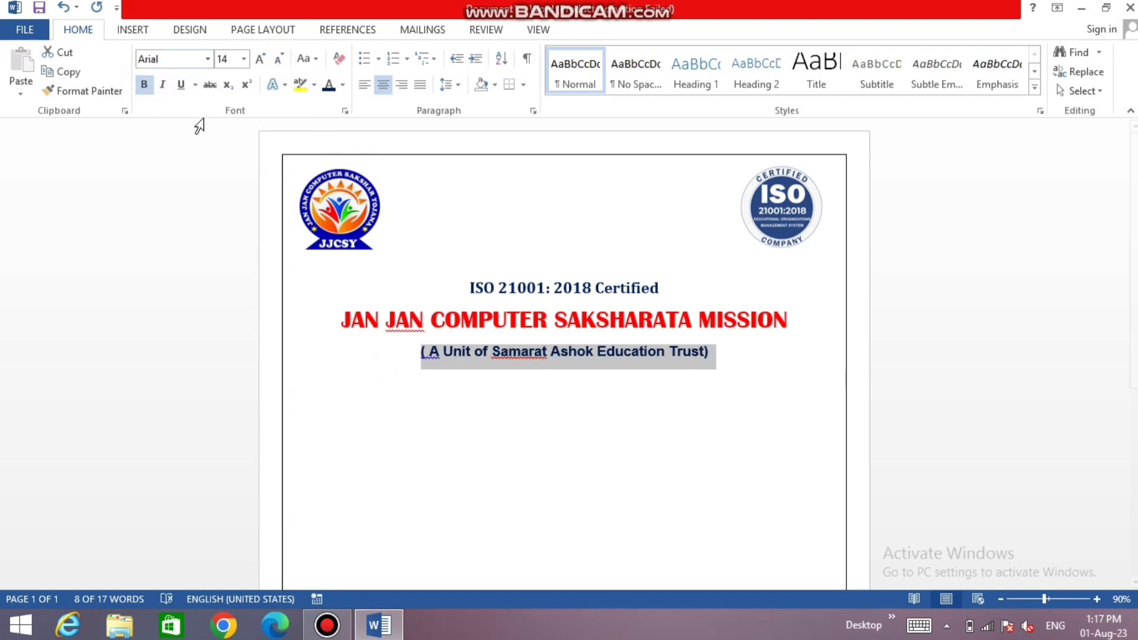
{"action": "left_click", "coordinate": [617, 421]}
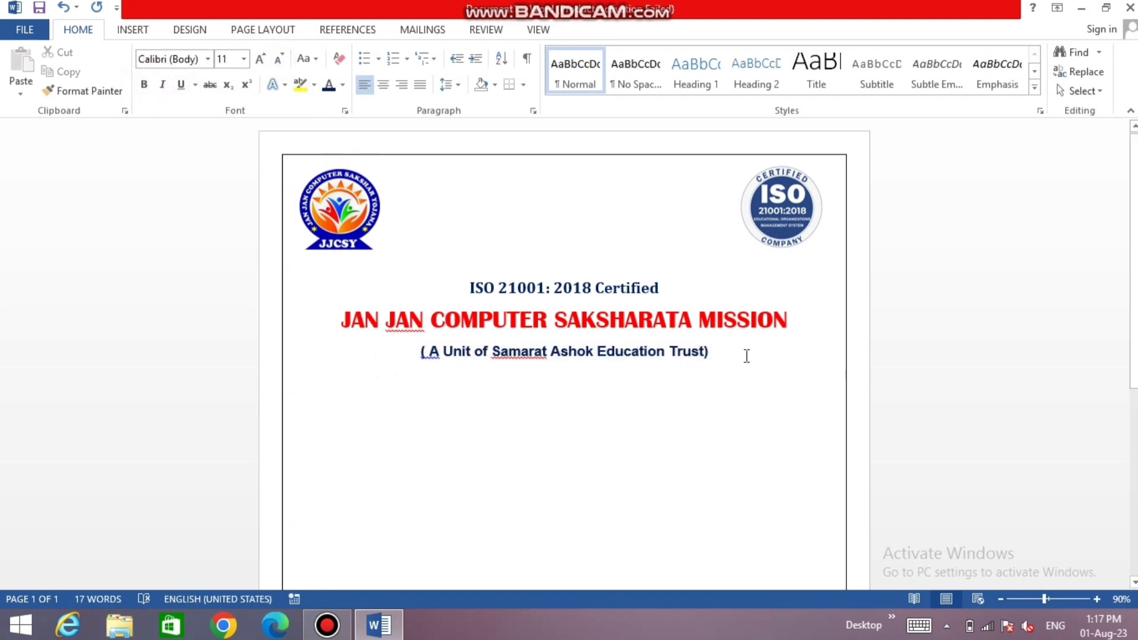
Make the subtitle line italic.
{"action": "left_click_drag", "start_coordinate": [746, 355], "coordinate": [226, 352]}
{"action": "left_click", "coordinate": [162, 84]}
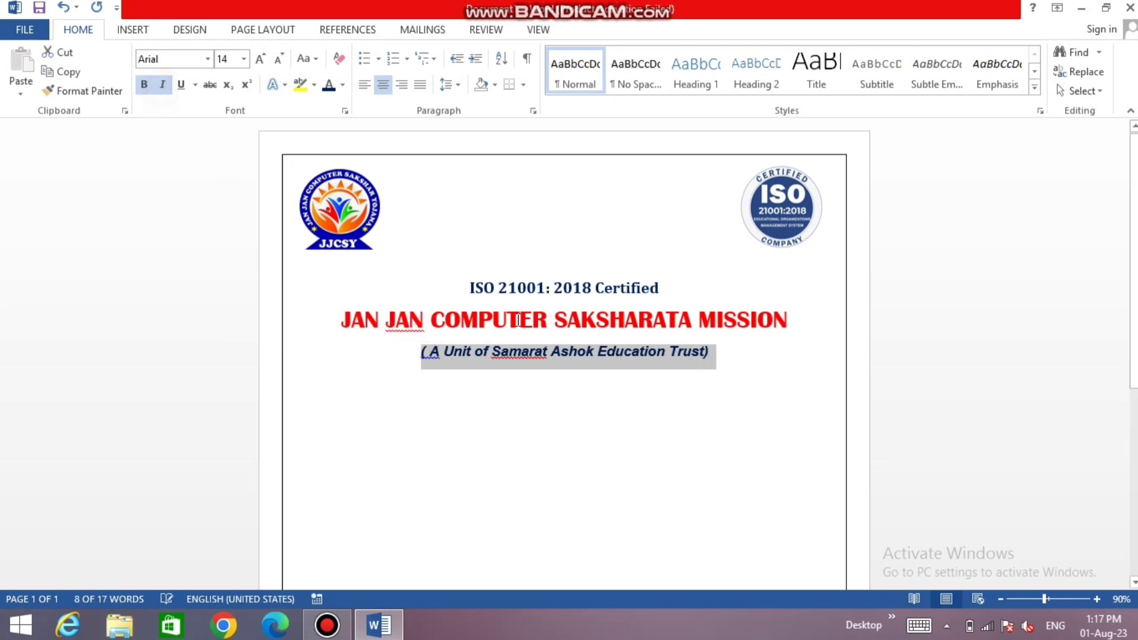
{"action": "left_click", "coordinate": [717, 355]}
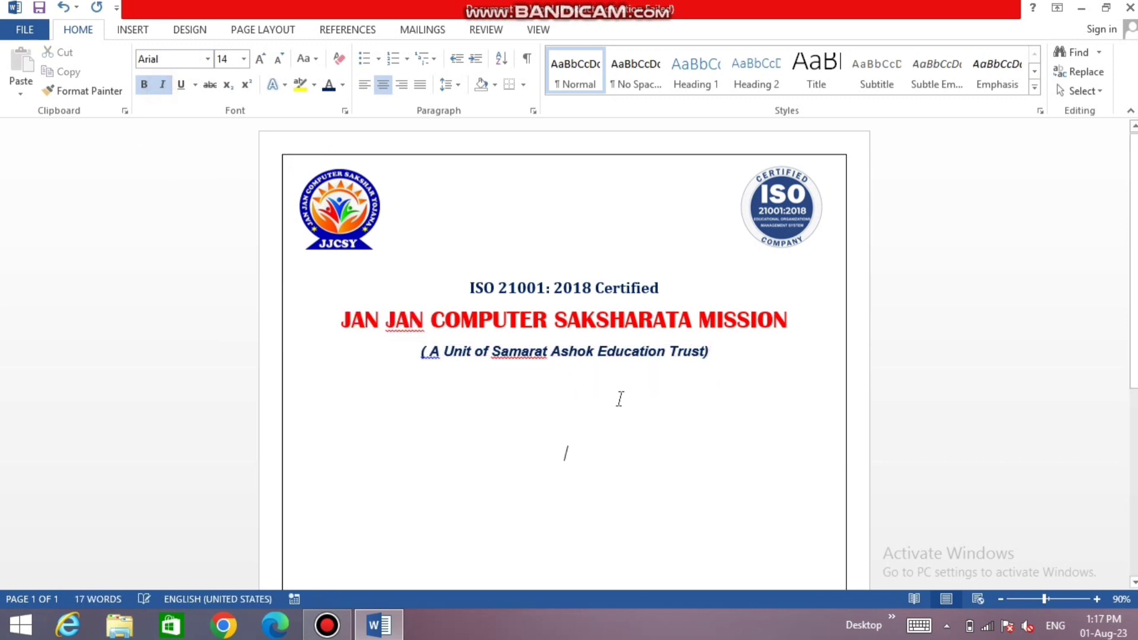
{"action": "left_click", "coordinate": [133, 35]}
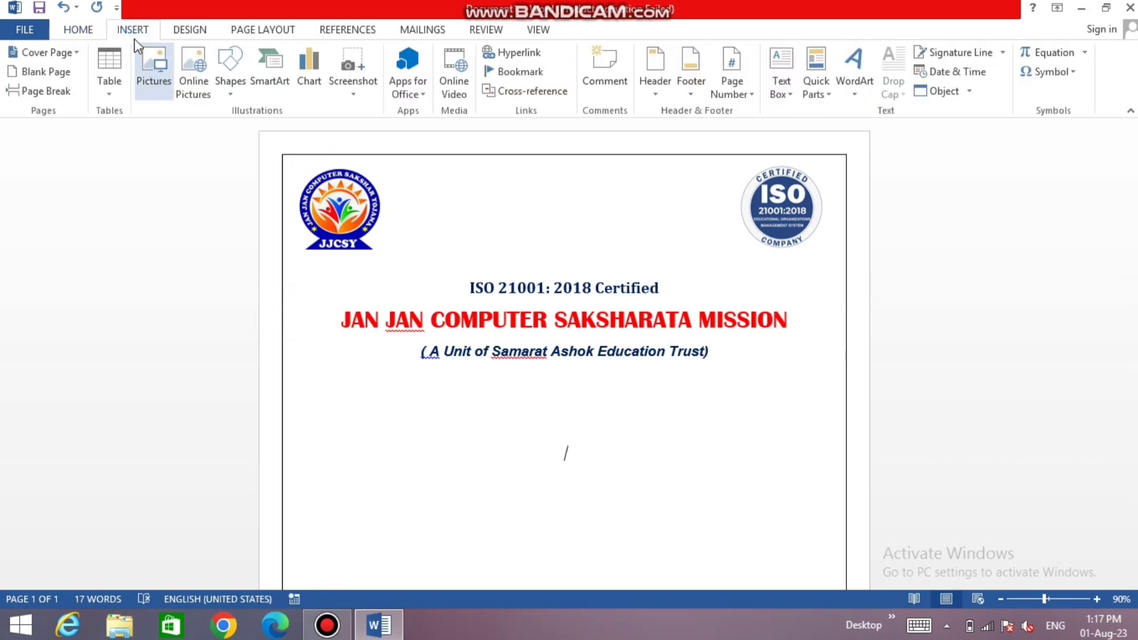
Draw a full-width rectangle bar across the page below the subtitle.
{"action": "left_click", "coordinate": [235, 95]}
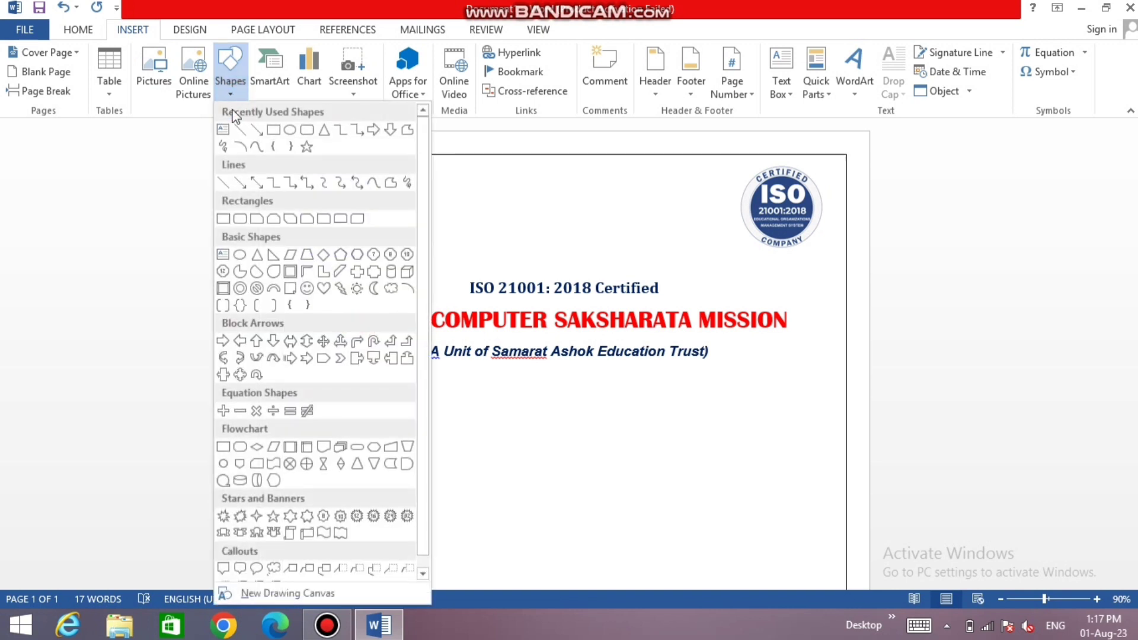
{"action": "left_click", "coordinate": [273, 129]}
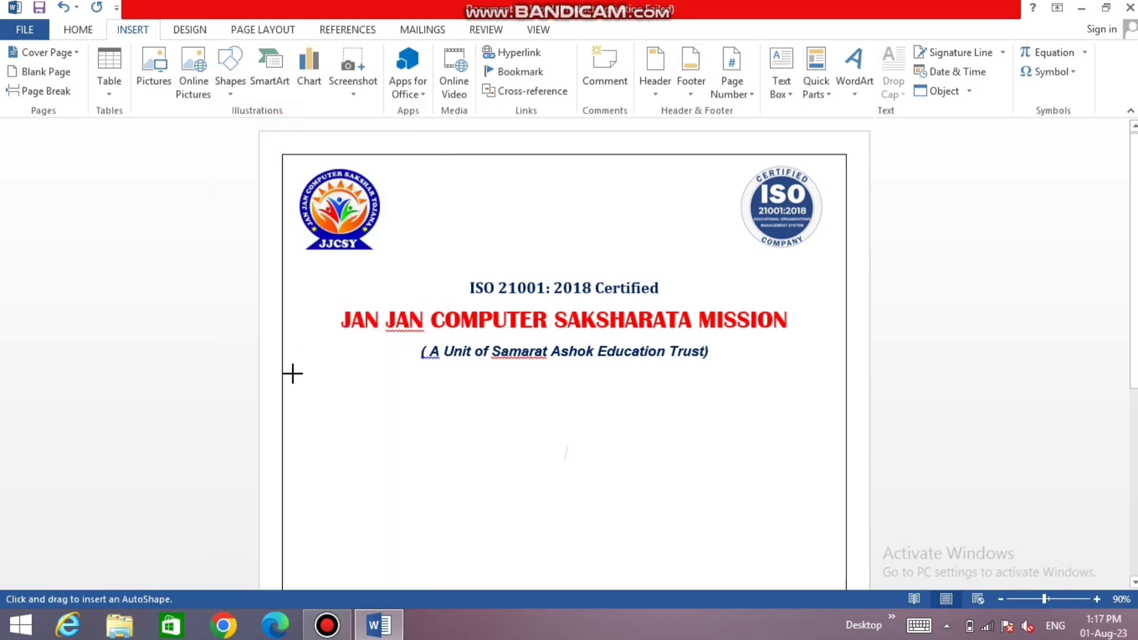
{"action": "left_click_drag", "start_coordinate": [282, 373], "coordinate": [848, 401]}
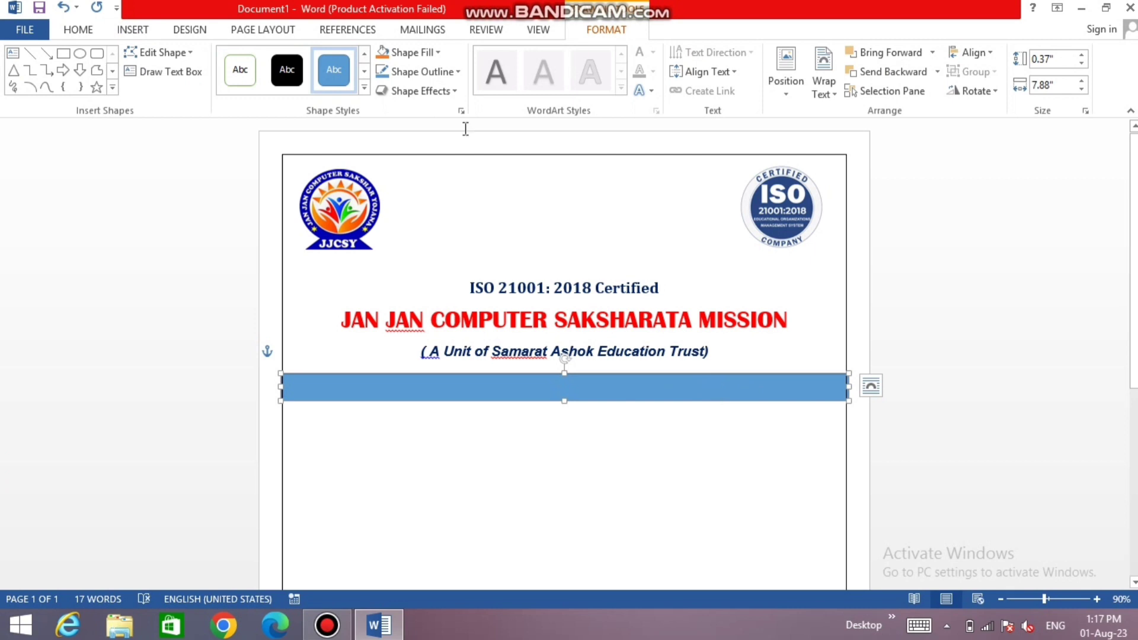
Bring up the More Gradients fill settings for the bar.
{"action": "left_click", "coordinate": [416, 58]}
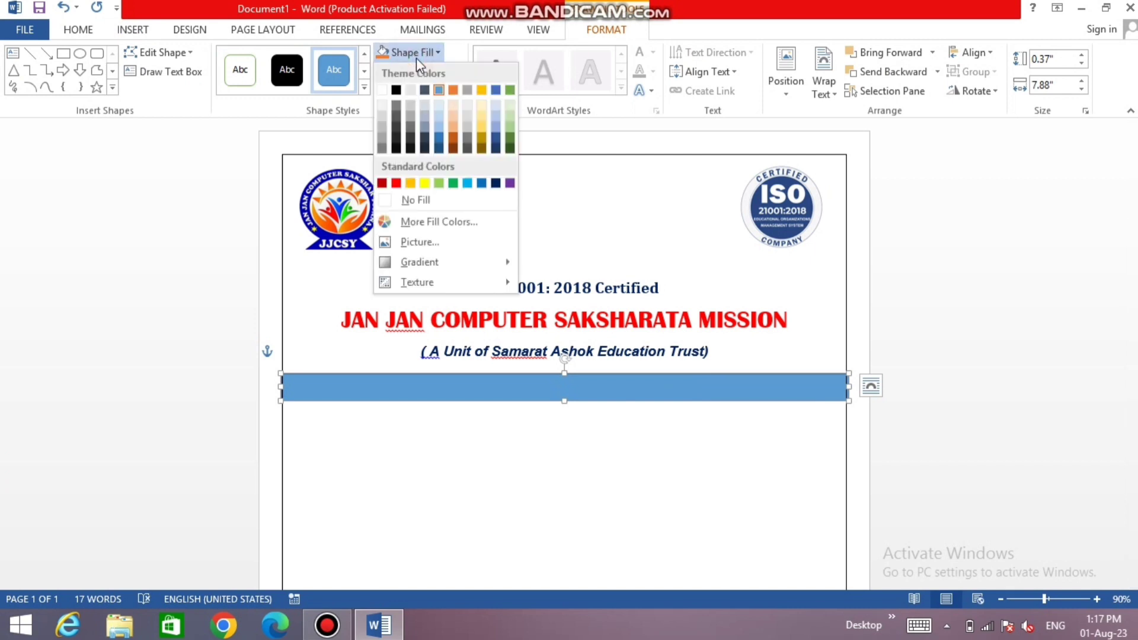
{"action": "left_click", "coordinate": [443, 262]}
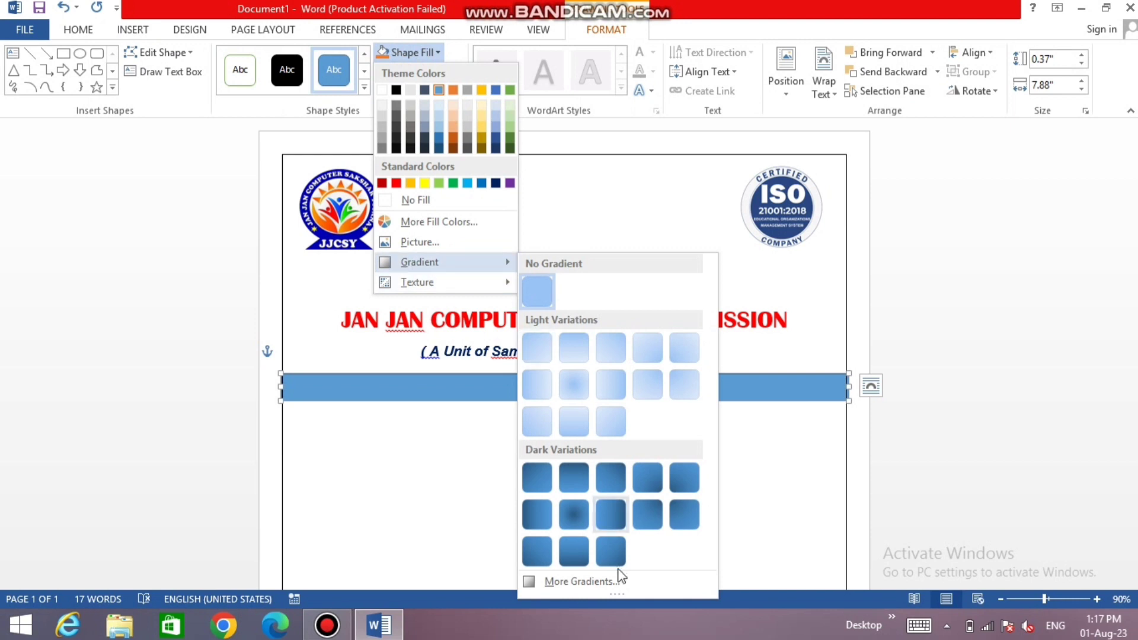
{"action": "left_click", "coordinate": [603, 582]}
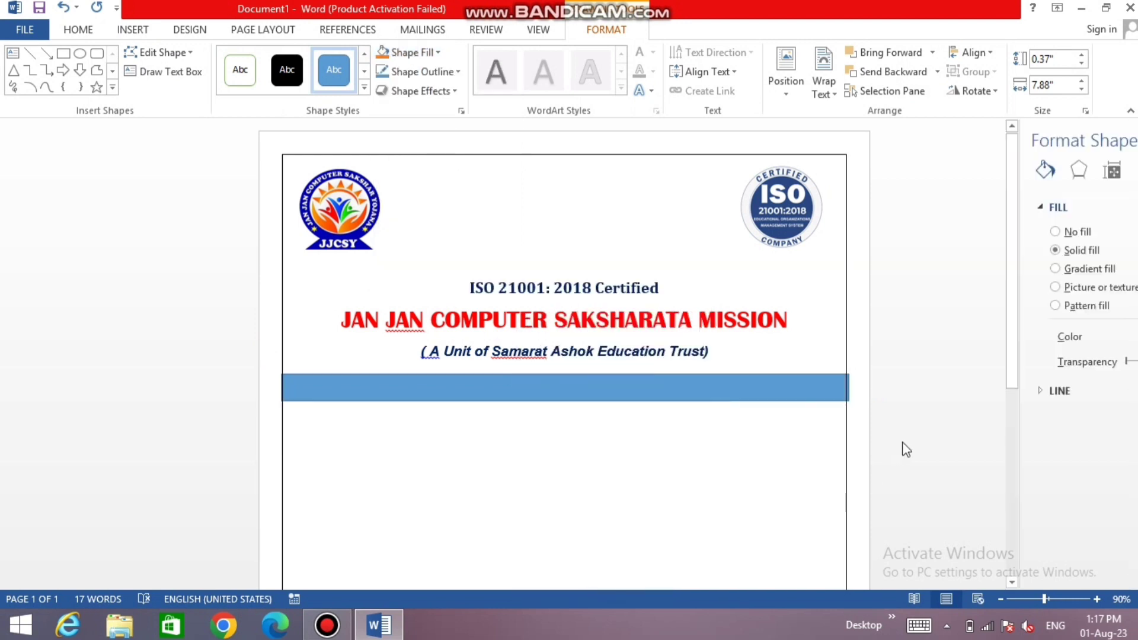
Give the bar a gradient fill with a stop moved to 29%, and colour the 29% and end stops dark red.
{"action": "left_click", "coordinate": [983, 269]}
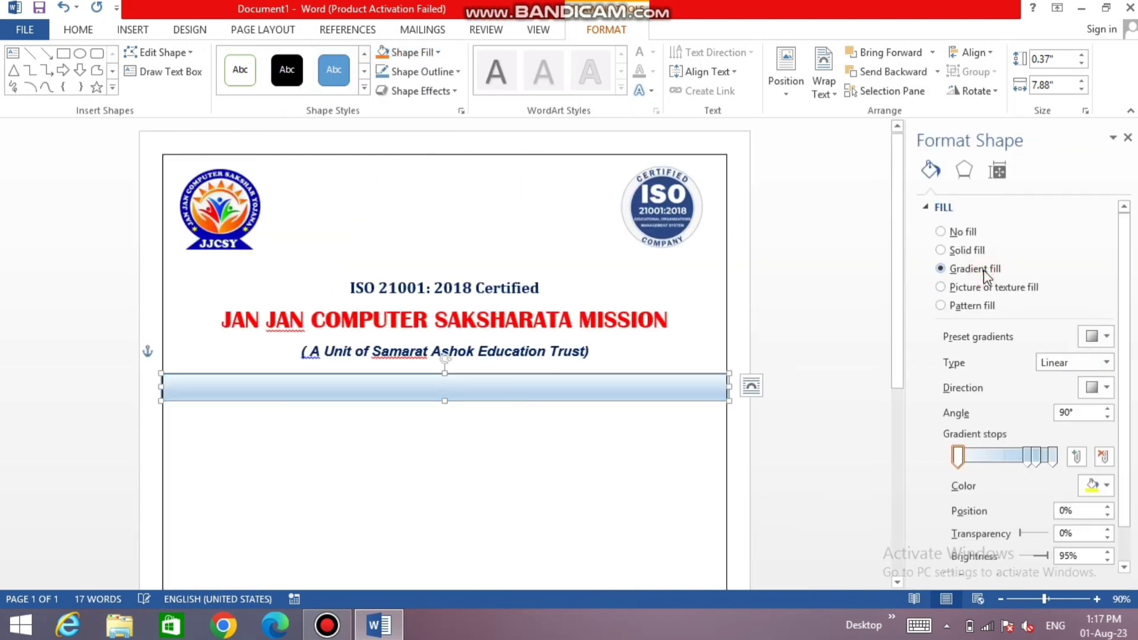
{"action": "left_click_drag", "start_coordinate": [1034, 460], "coordinate": [984, 460]}
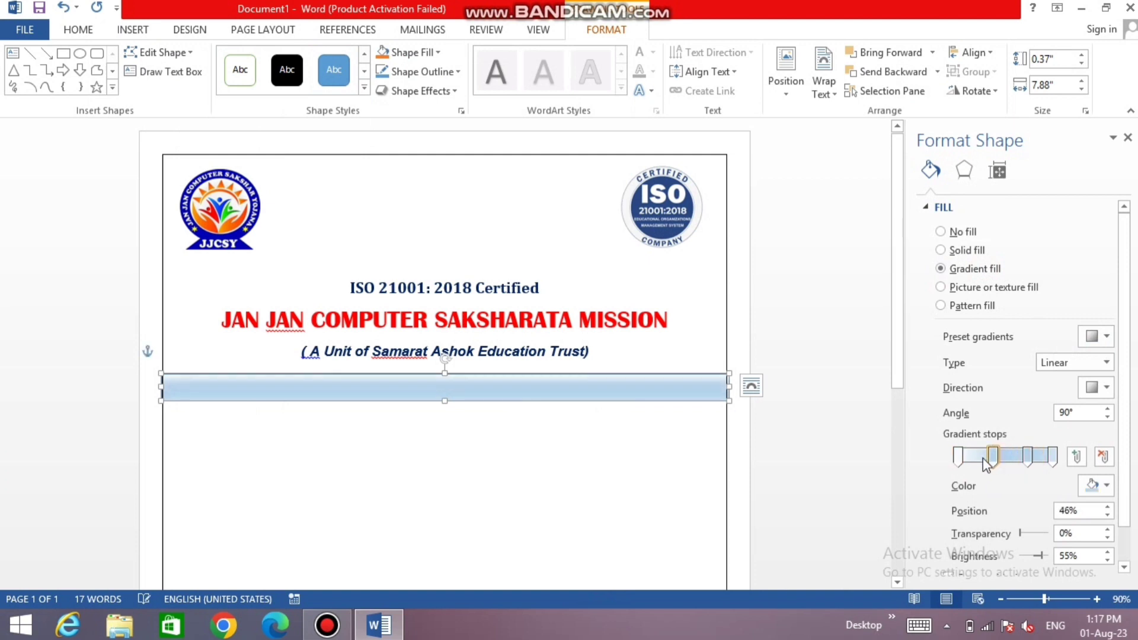
{"action": "left_click", "coordinate": [1053, 458]}
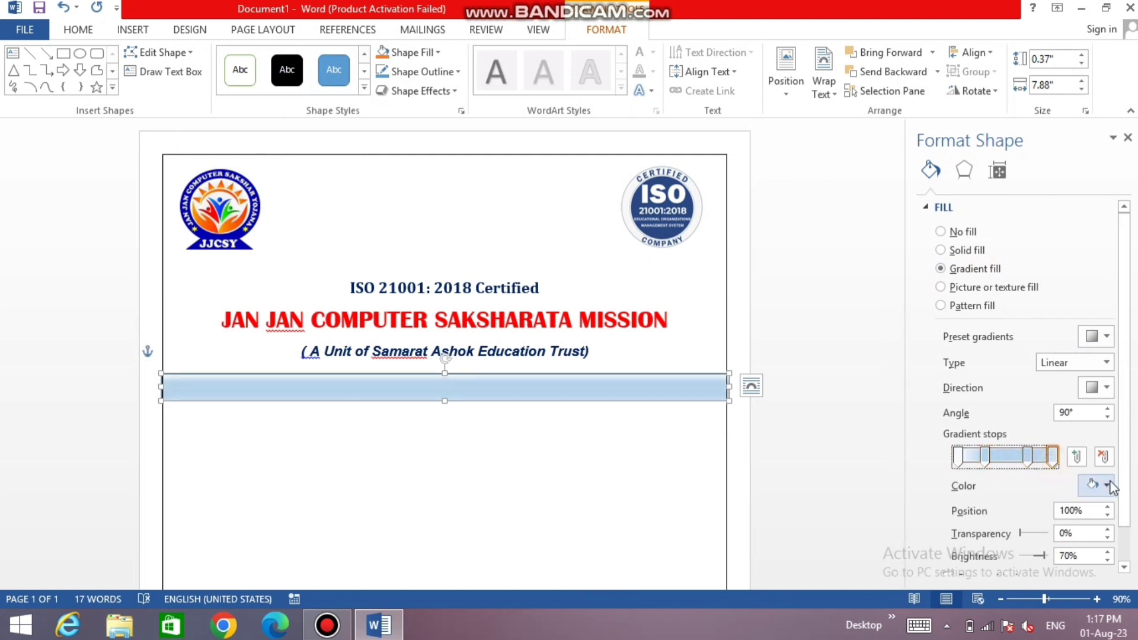
{"action": "left_click", "coordinate": [1100, 485]}
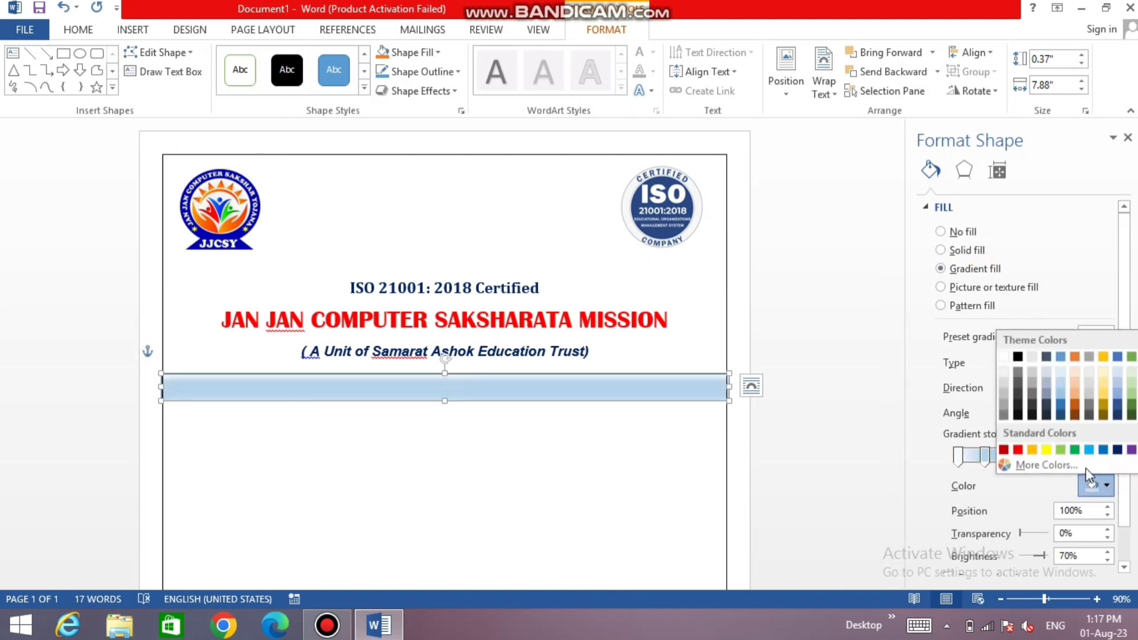
{"action": "left_click", "coordinate": [1004, 372]}
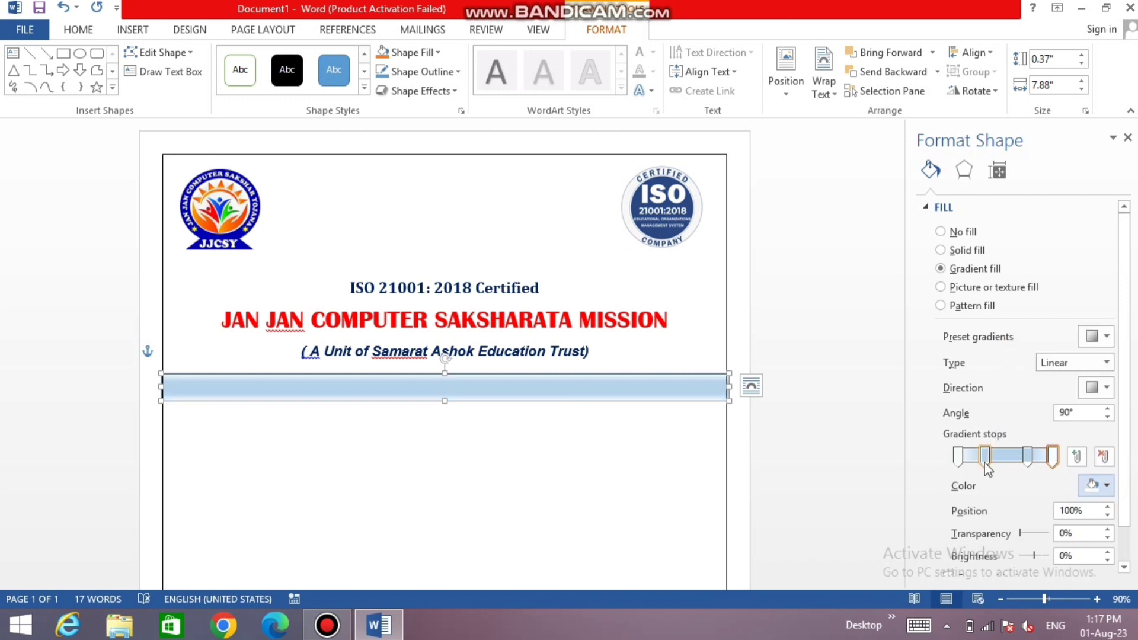
{"action": "left_click", "coordinate": [984, 458]}
{"action": "left_click", "coordinate": [1106, 486]}
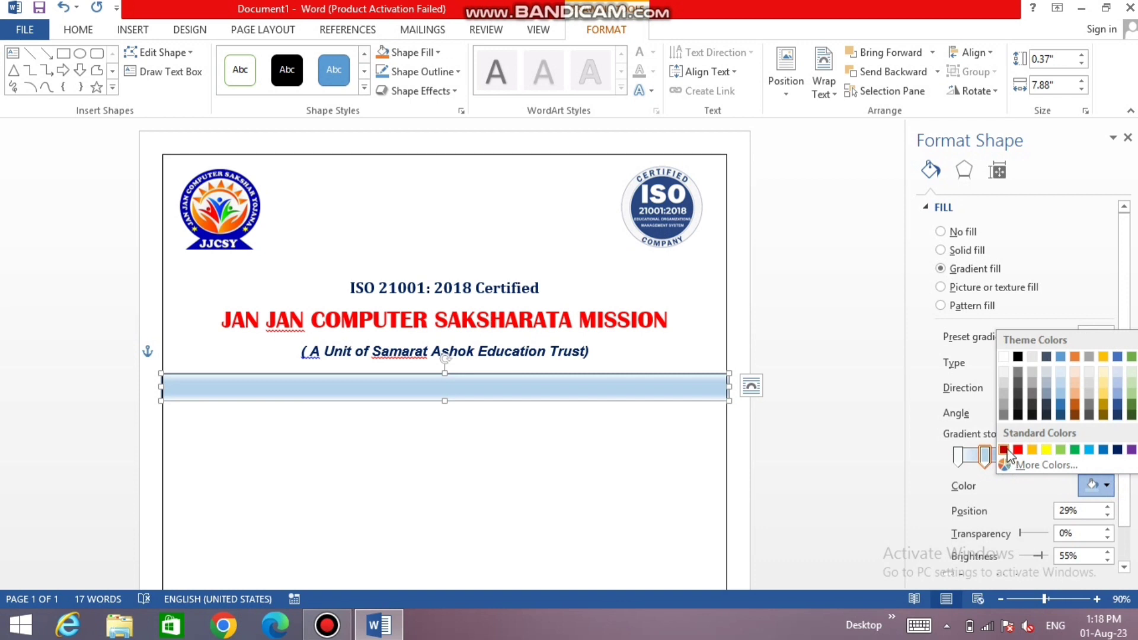
{"action": "left_click", "coordinate": [1004, 450]}
Make the 74% stop dark red, run the gradient left to right, and shorten the left fade.
{"action": "left_click", "coordinate": [1028, 457]}
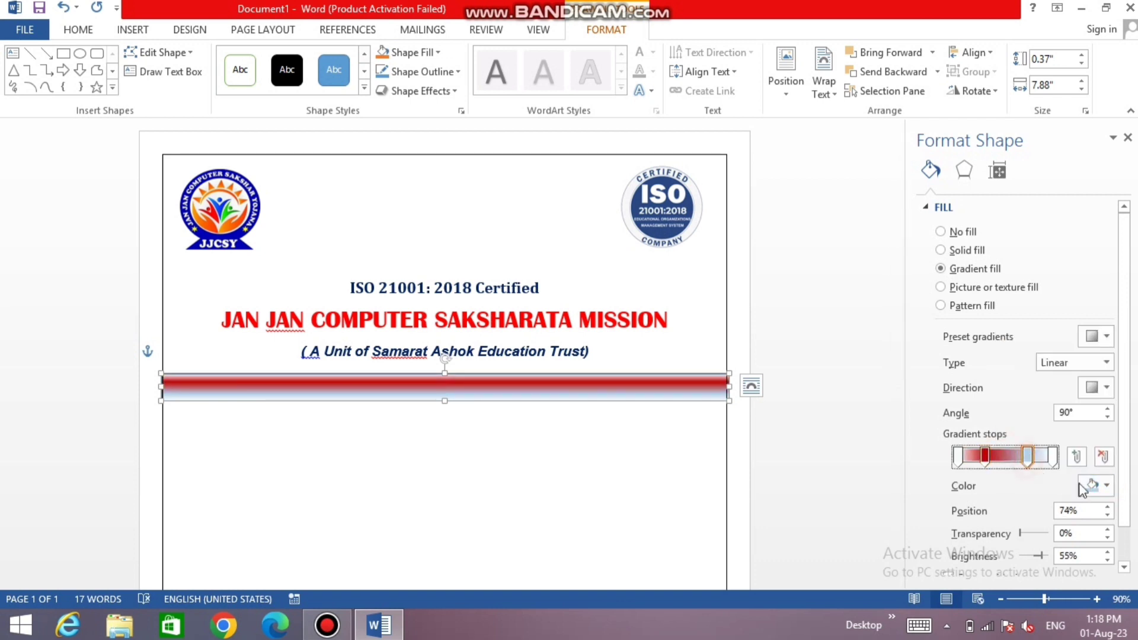
{"action": "left_click", "coordinate": [1093, 486]}
{"action": "left_click", "coordinate": [1006, 450]}
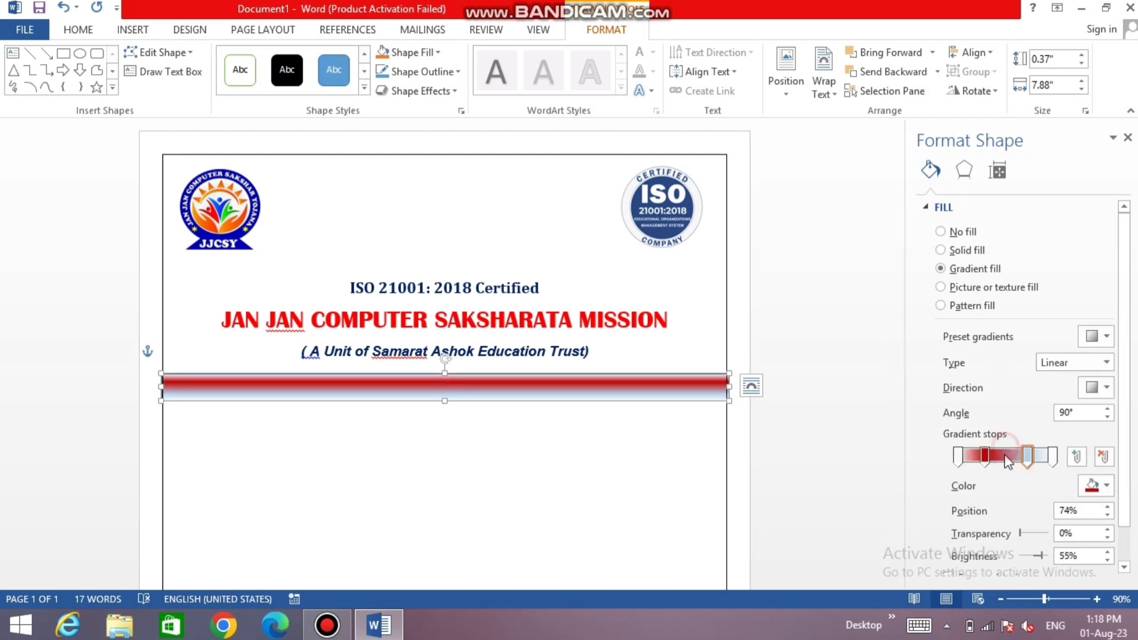
{"action": "left_click", "coordinate": [1094, 388]}
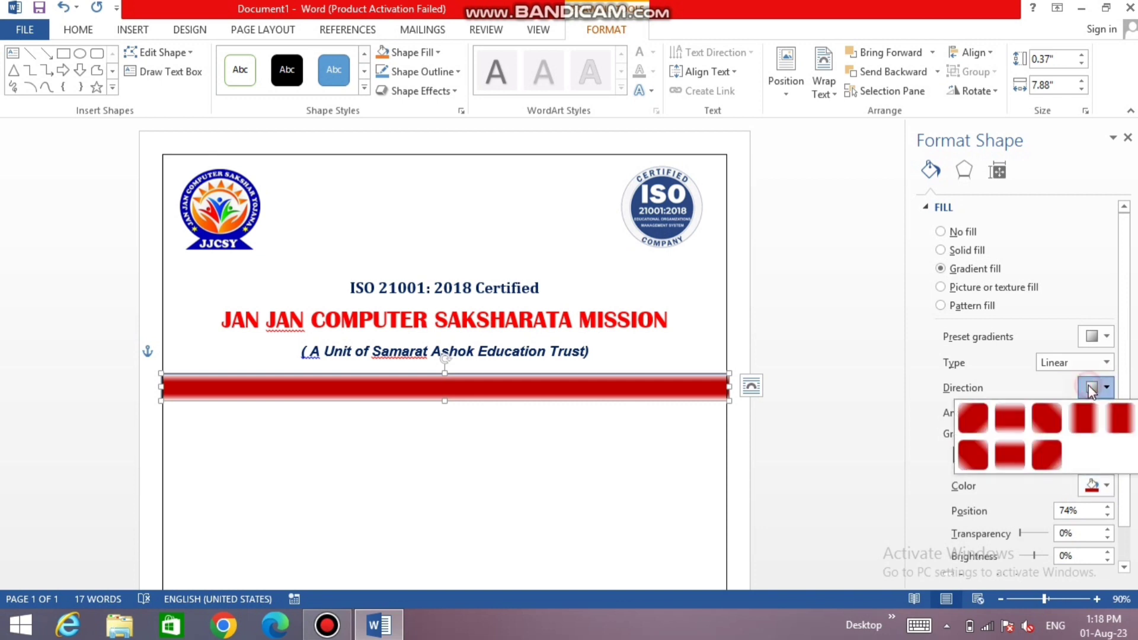
{"action": "left_click", "coordinate": [1086, 414]}
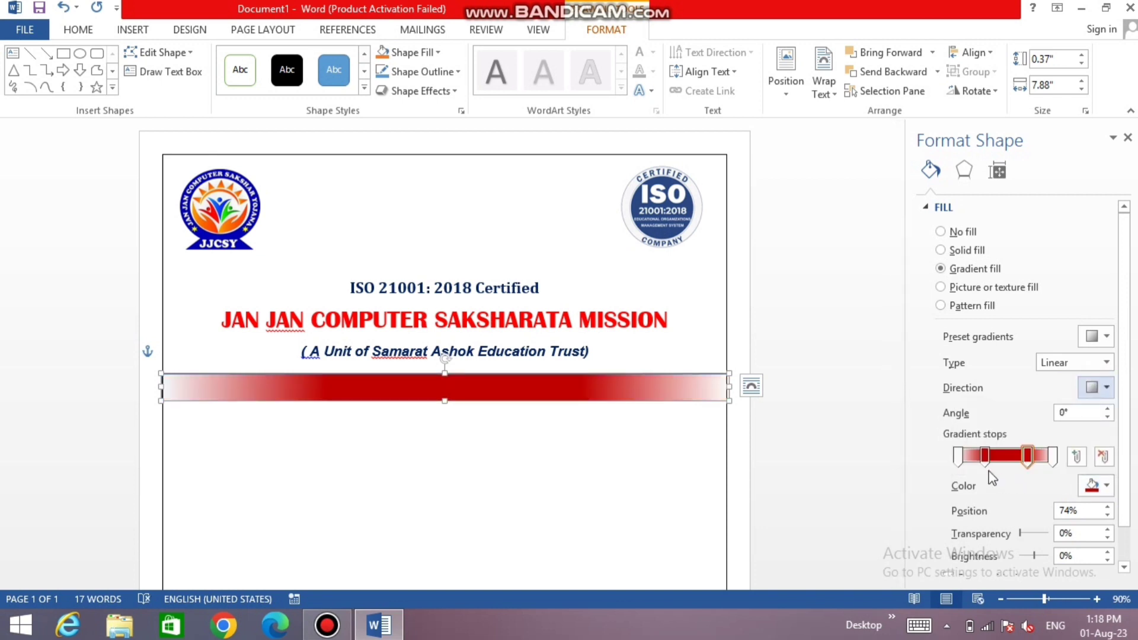
{"action": "mouse_move", "coordinate": [981, 464]}
{"action": "left_mouse_down"}
{"action": "mouse_move", "coordinate": [965, 459]}
{"action": "mouse_move", "coordinate": [1042, 465]}
{"action": "left_mouse_up"}
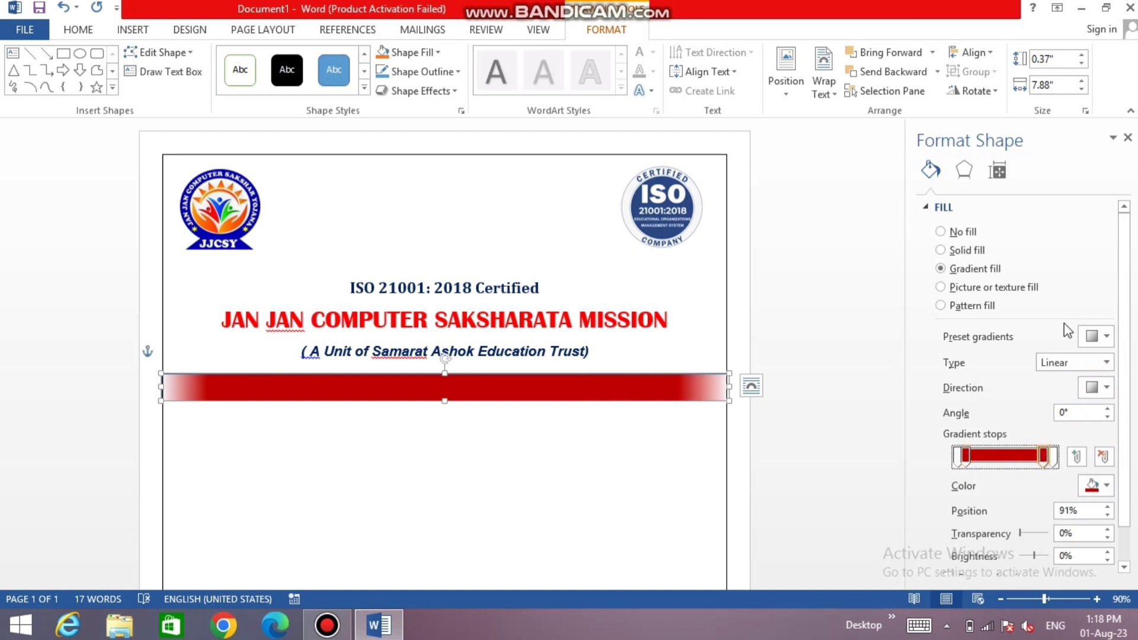
{"action": "left_click", "coordinate": [1128, 138]}
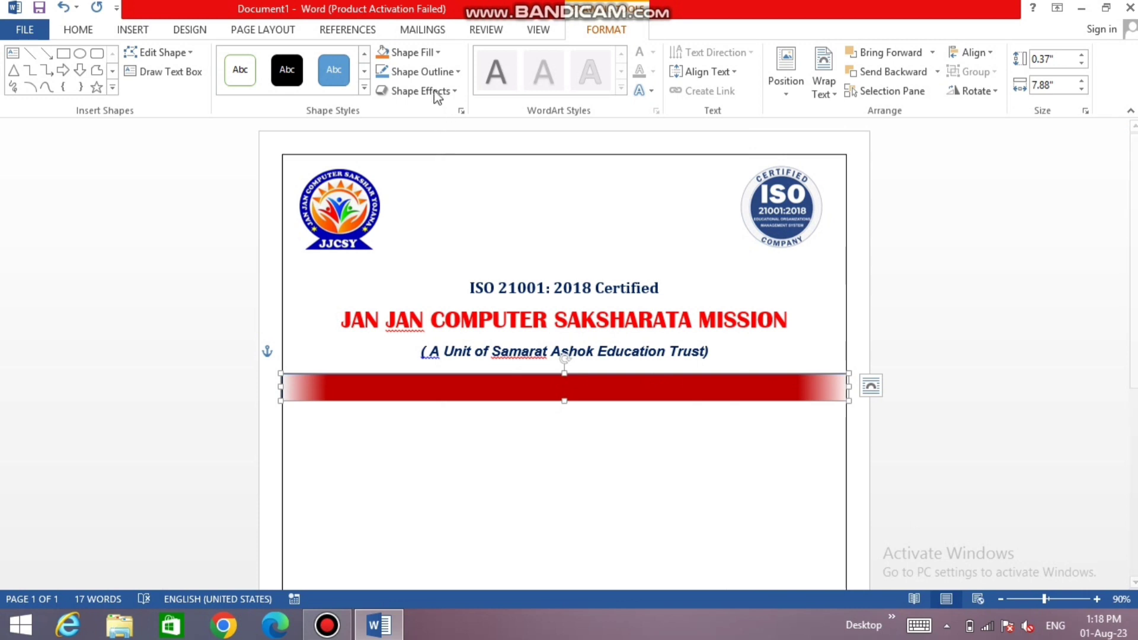
Remove the red bar's outline and bring up the banner's context menu.
{"action": "left_click", "coordinate": [435, 72]}
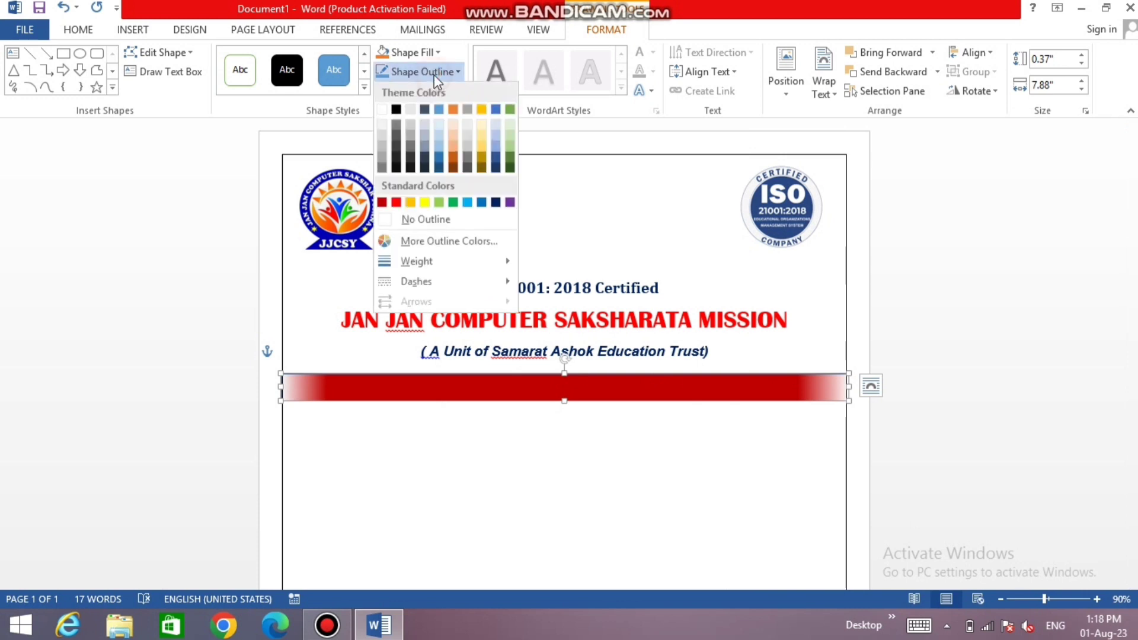
{"action": "left_click", "coordinate": [428, 221]}
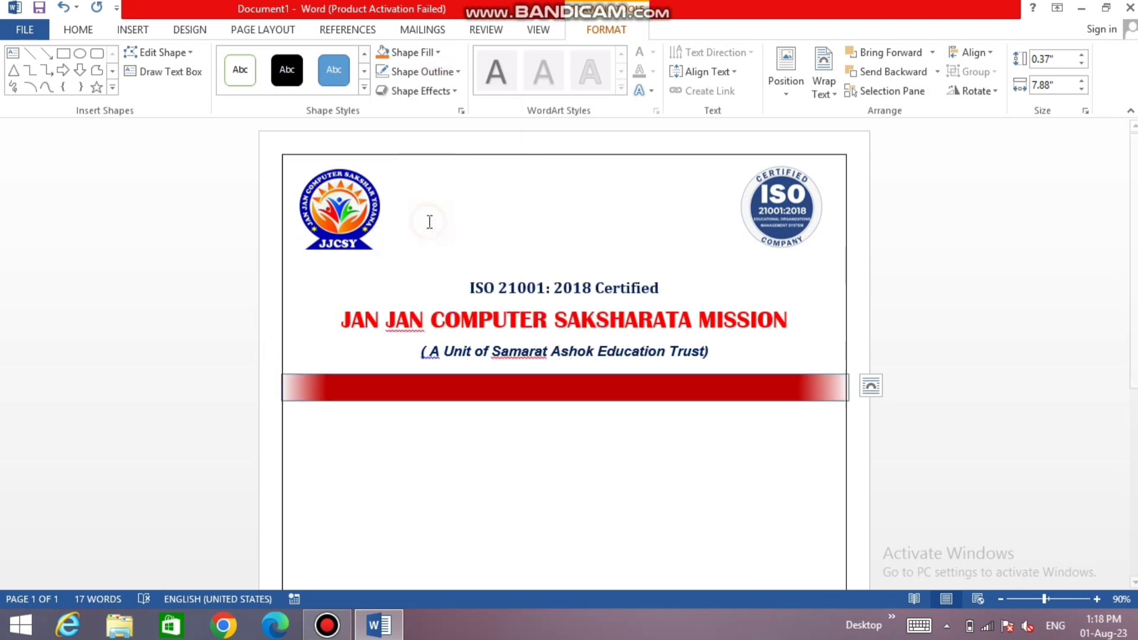
{"action": "left_click", "coordinate": [456, 474]}
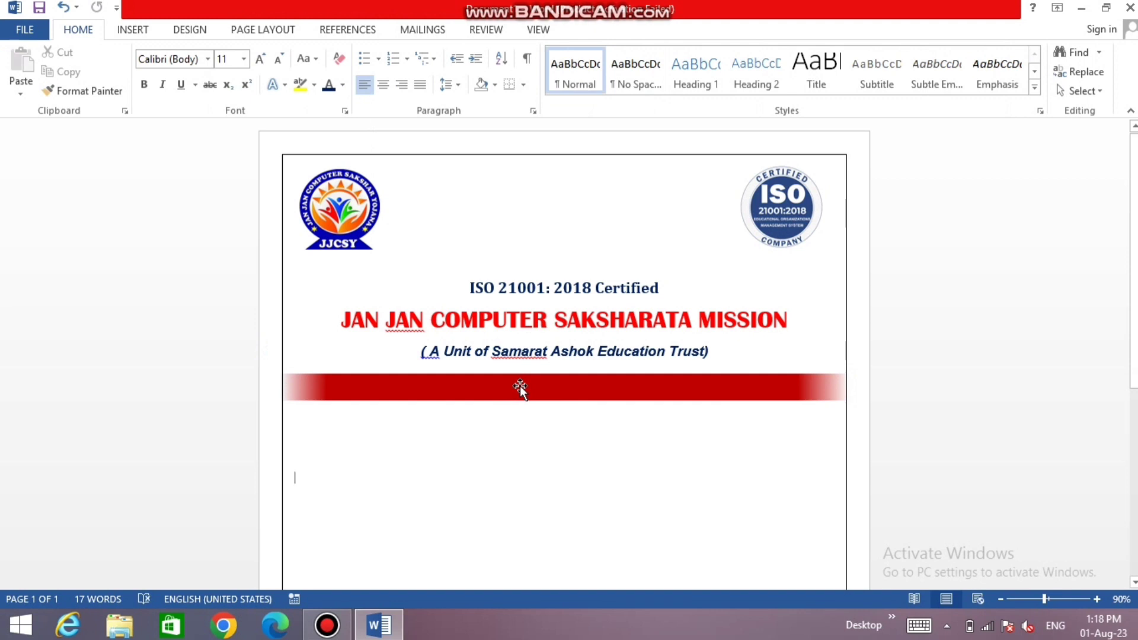
{"action": "right_click", "coordinate": [521, 386]}
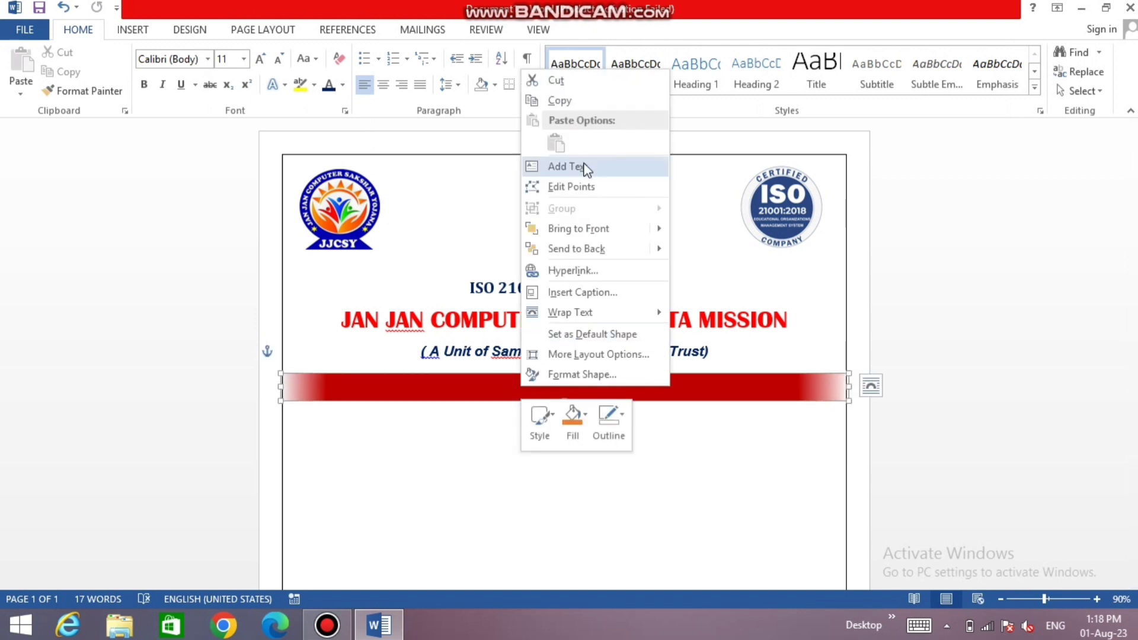
Add Arial text 'An Autonomous Institution Registered Under The Society Act MSME Govt of India' inside the red banner.
{"action": "left_click", "coordinate": [585, 168]}
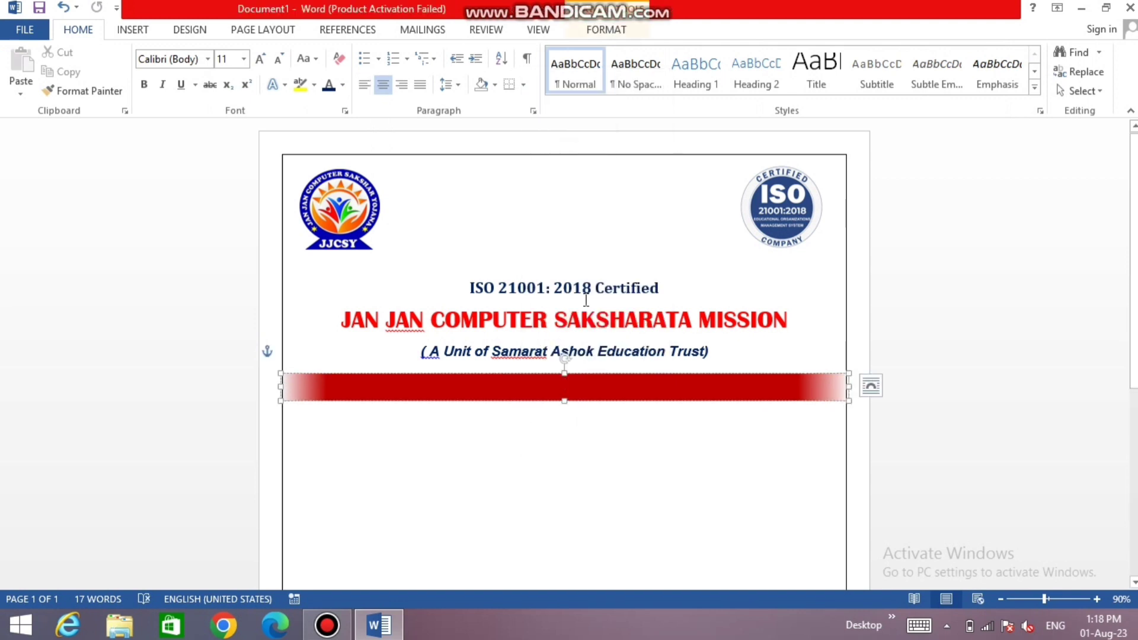
{"action": "left_click", "coordinate": [208, 59]}
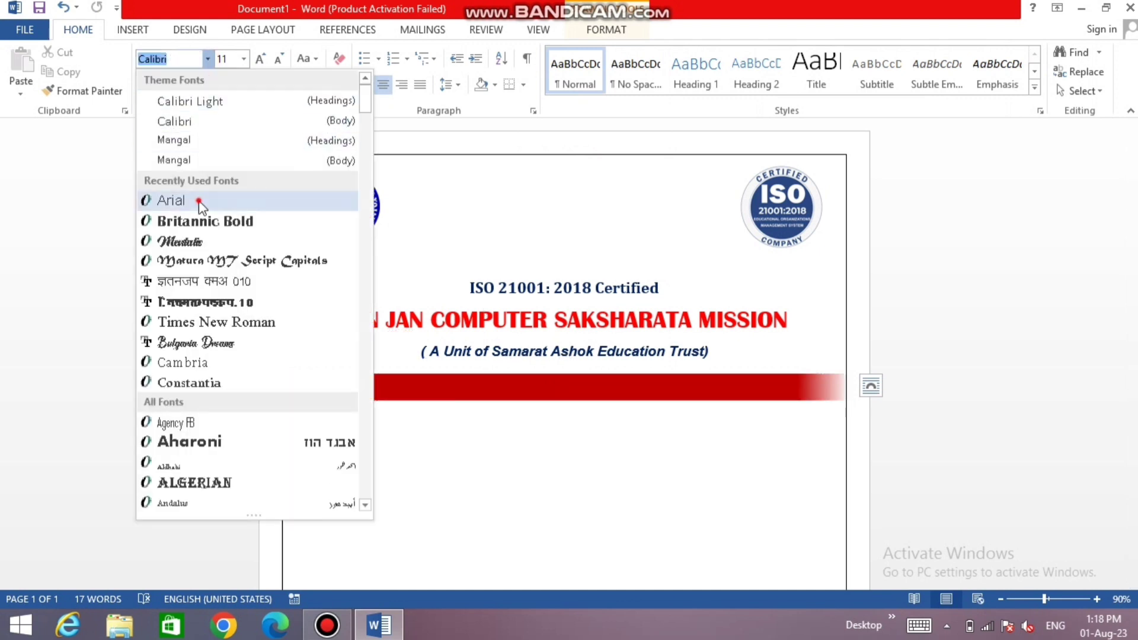
{"action": "left_click", "coordinate": [199, 203]}
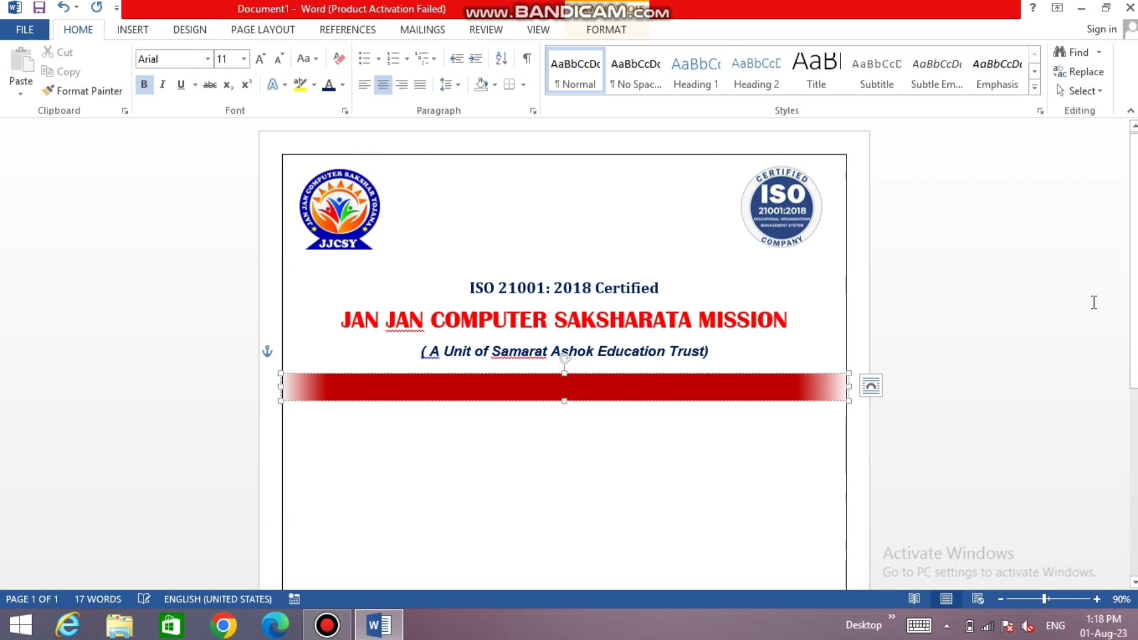
{"action": "type", "text": "An"}
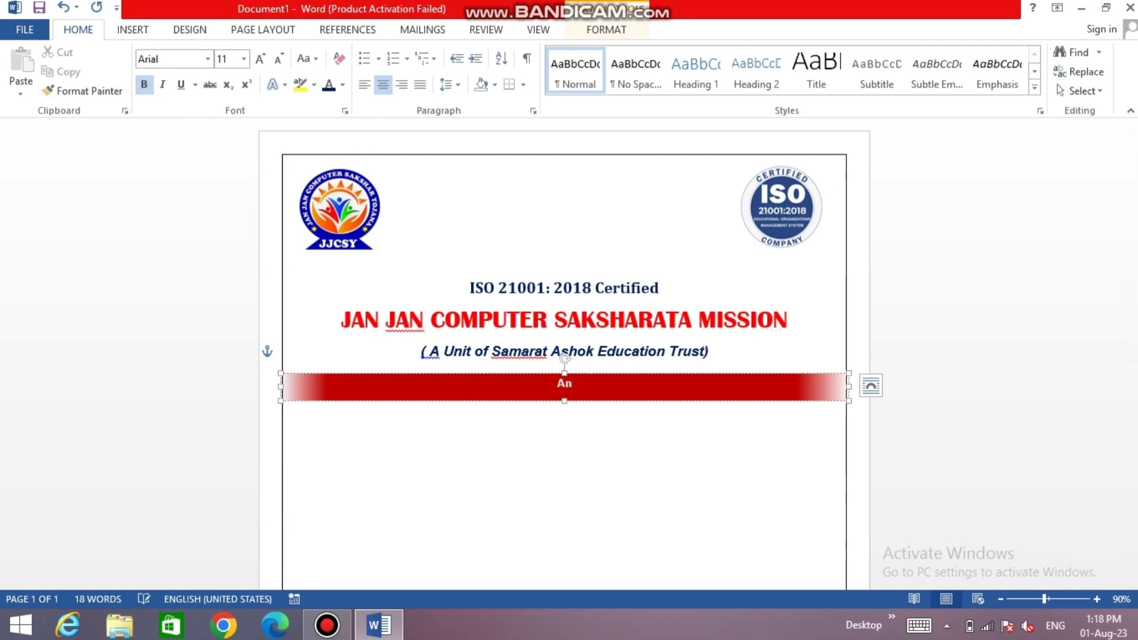
{"action": "type", "text": " Auto"}
{"action": "type", "text": "nomous I"}
{"action": "type", "text": "nstitut"}
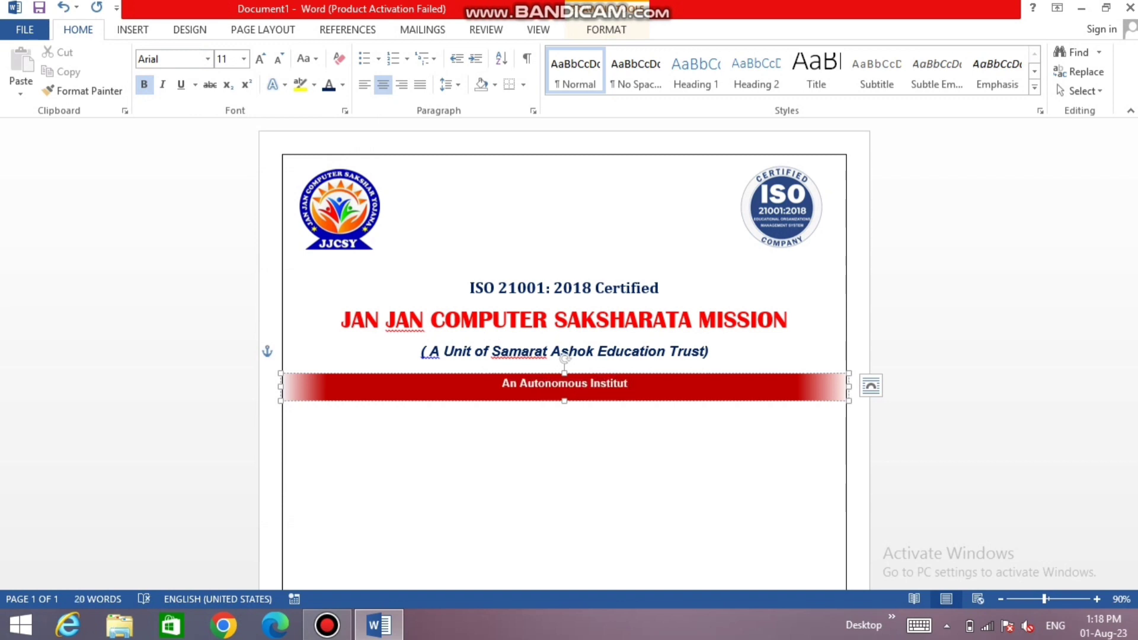
{"action": "type", "text": "ion "}
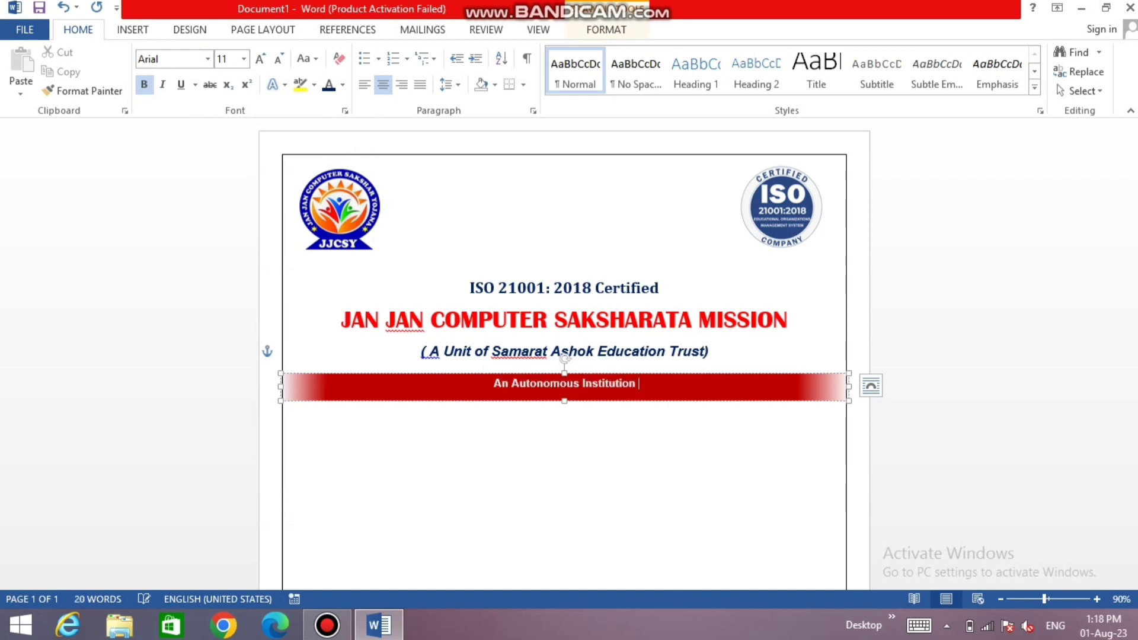
{"action": "type", "text": "Register"}
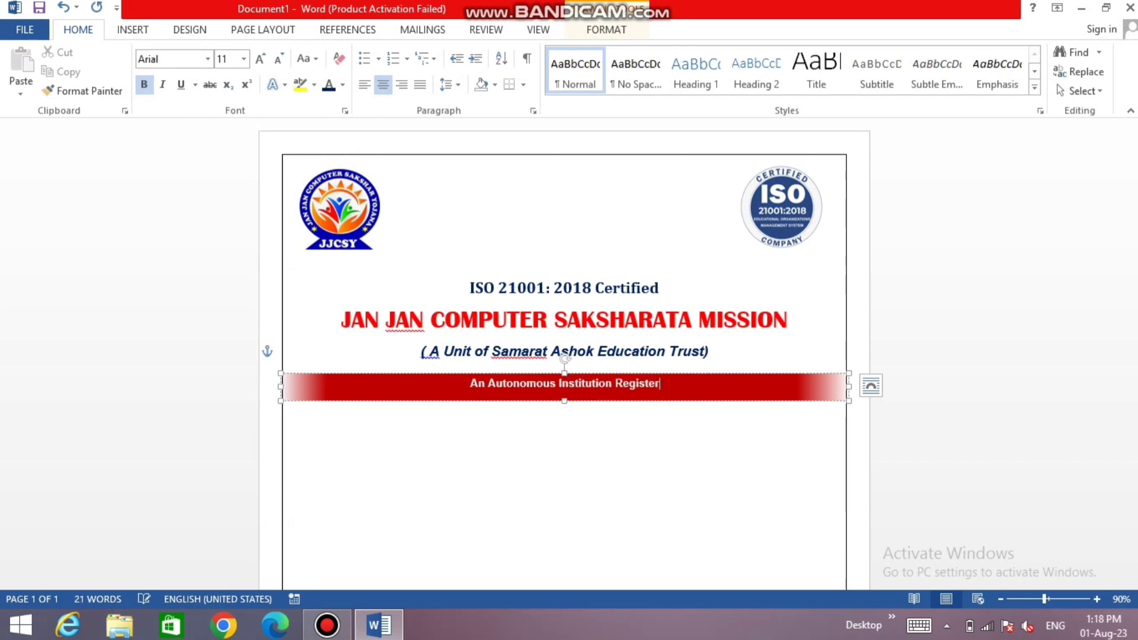
{"action": "type", "text": "ed Under T"}
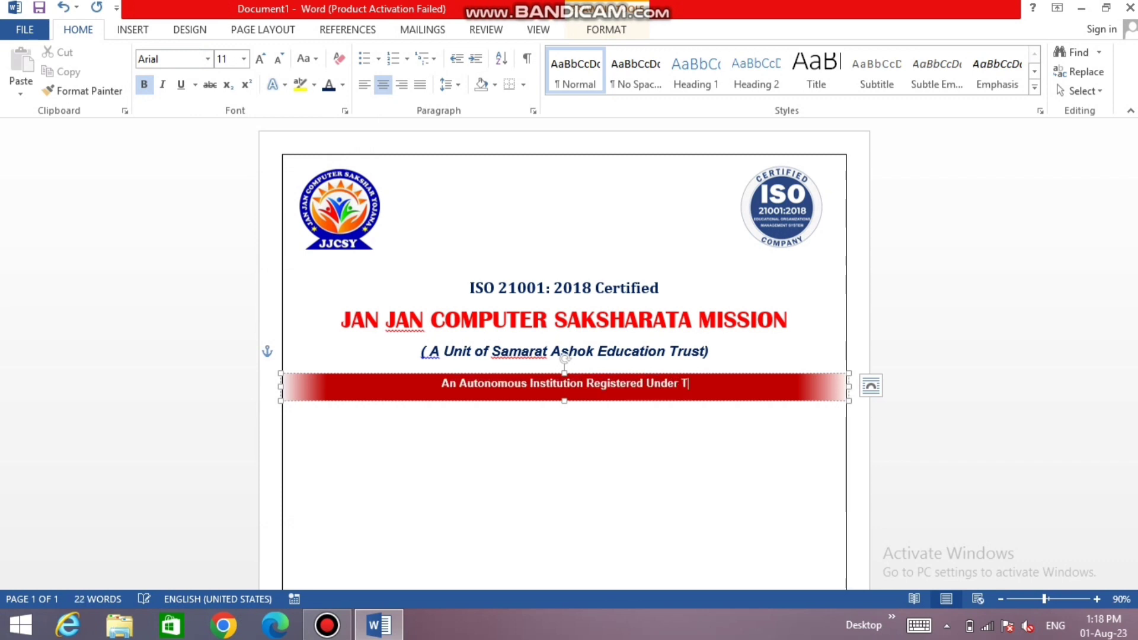
{"action": "type", "text": "he Society "}
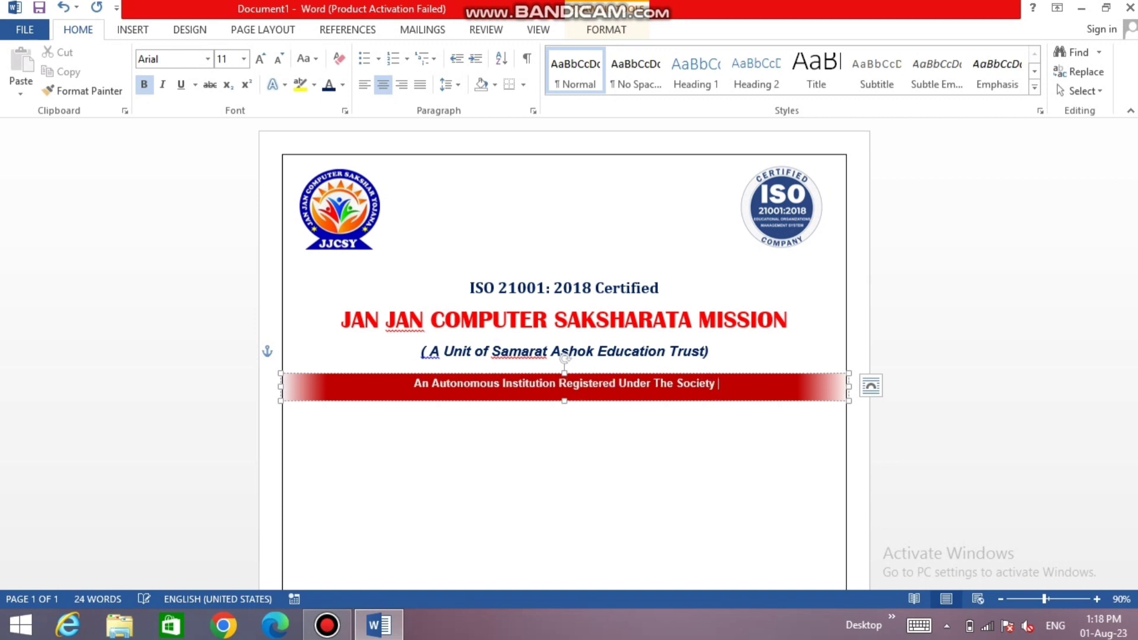
{"action": "type", "text": "Act"}
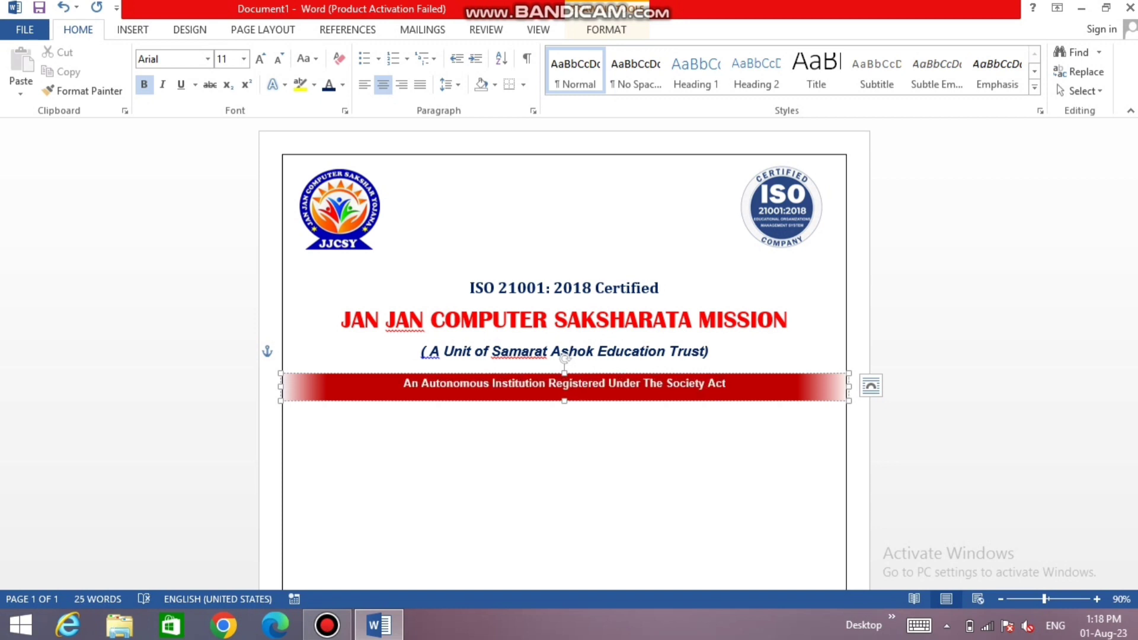
{"action": "type", "text": " M"}
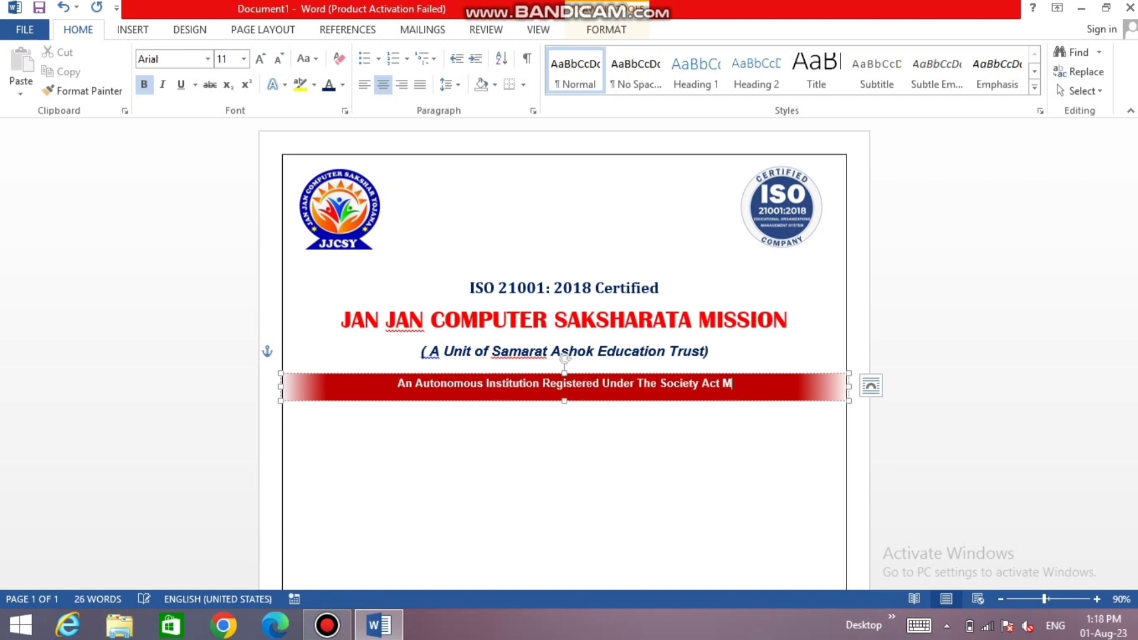
{"action": "type", "text": "SME "}
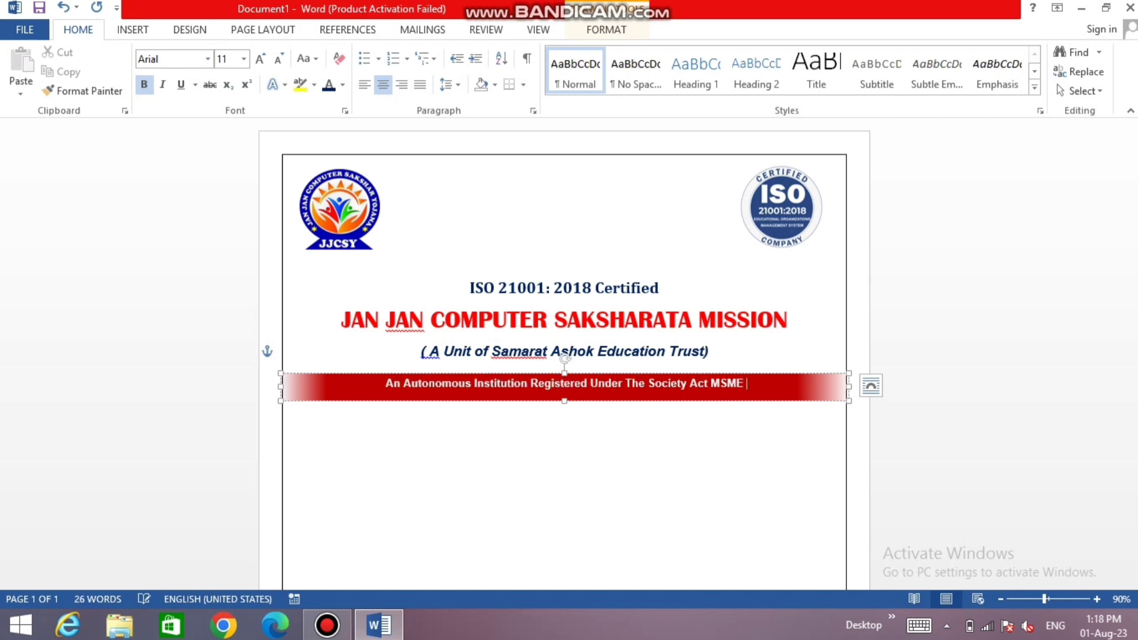
{"action": "type", "text": "Govt of "}
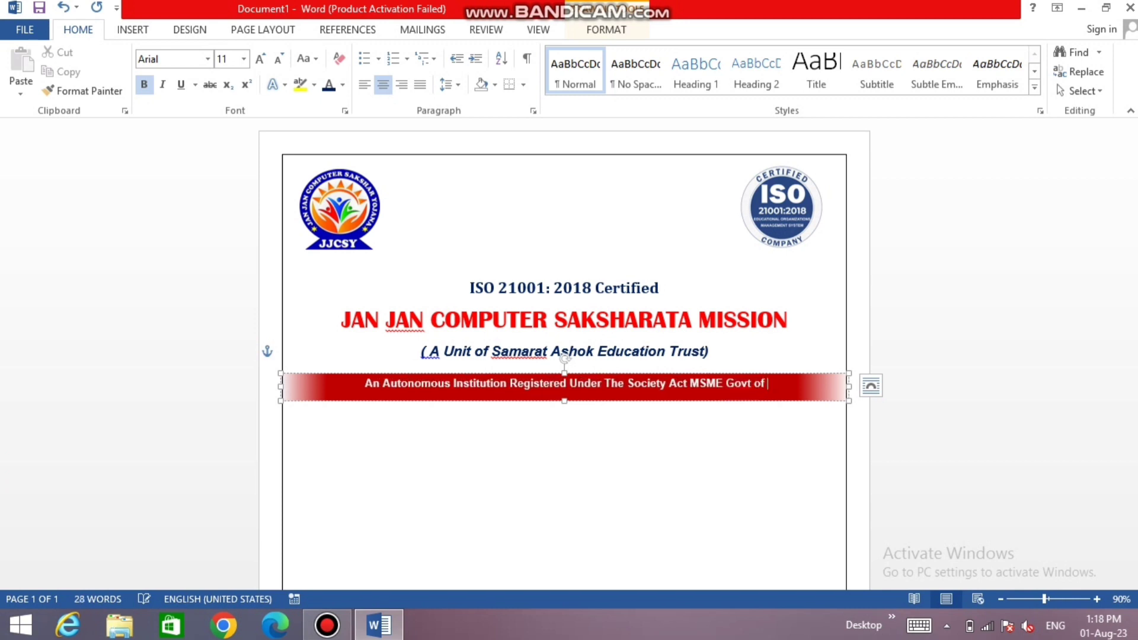
{"action": "type", "text": "India"}
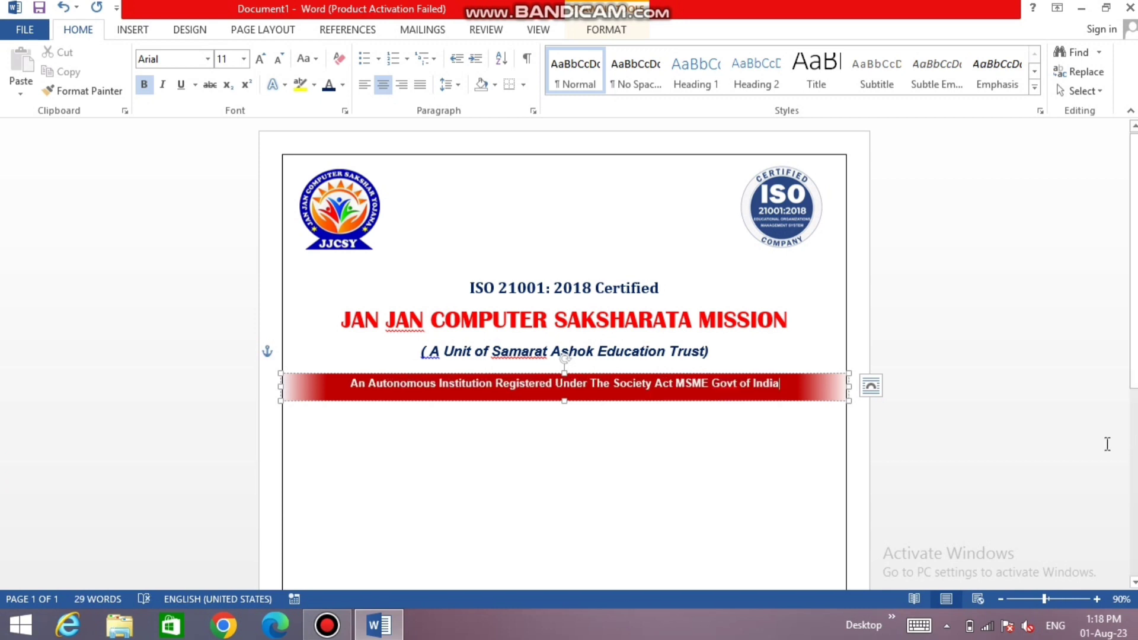
{"action": "left_click", "coordinate": [580, 444]}
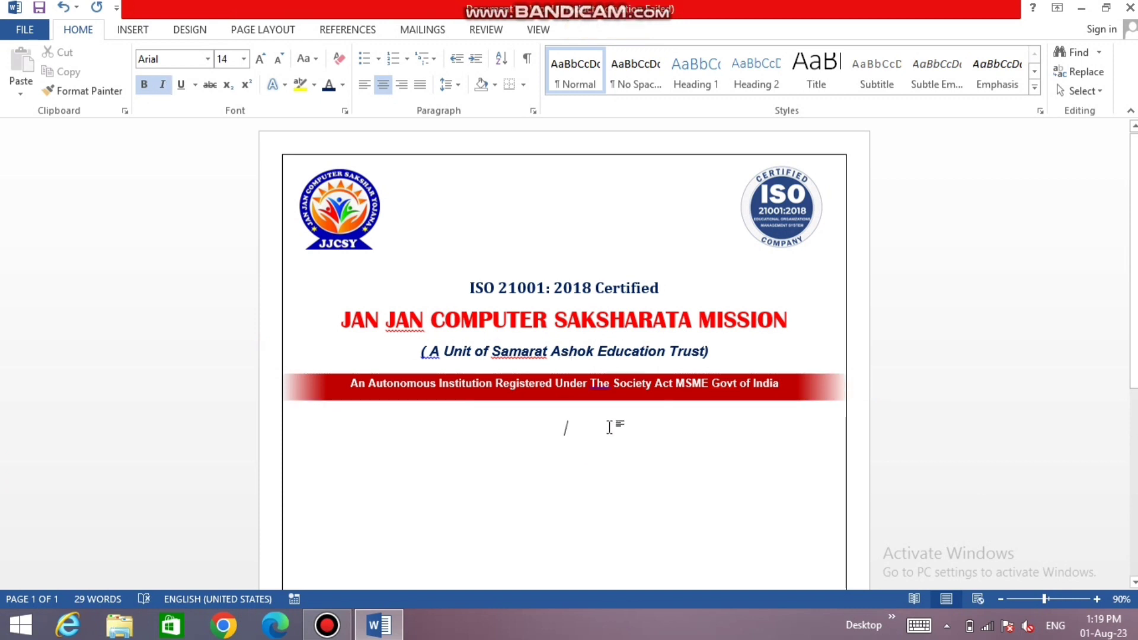
Draw a rounded rectangle below the red banner and fill it green.
{"action": "scroll", "coordinate": [609, 427], "scroll_direction": "down", "scroll_amount": 3}
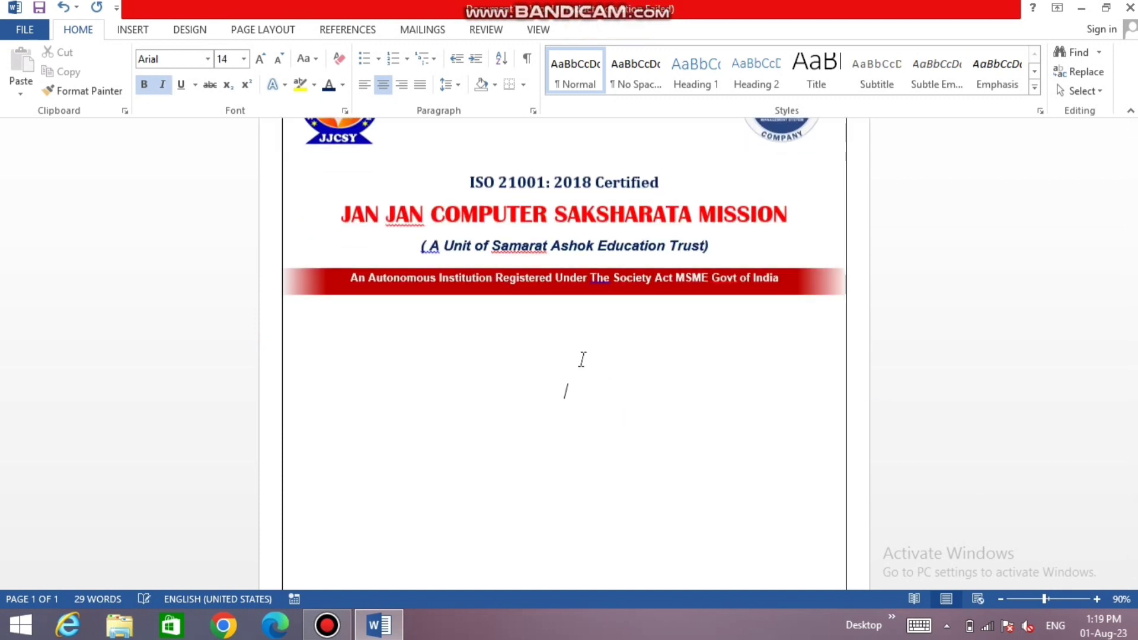
{"action": "left_click", "coordinate": [132, 31]}
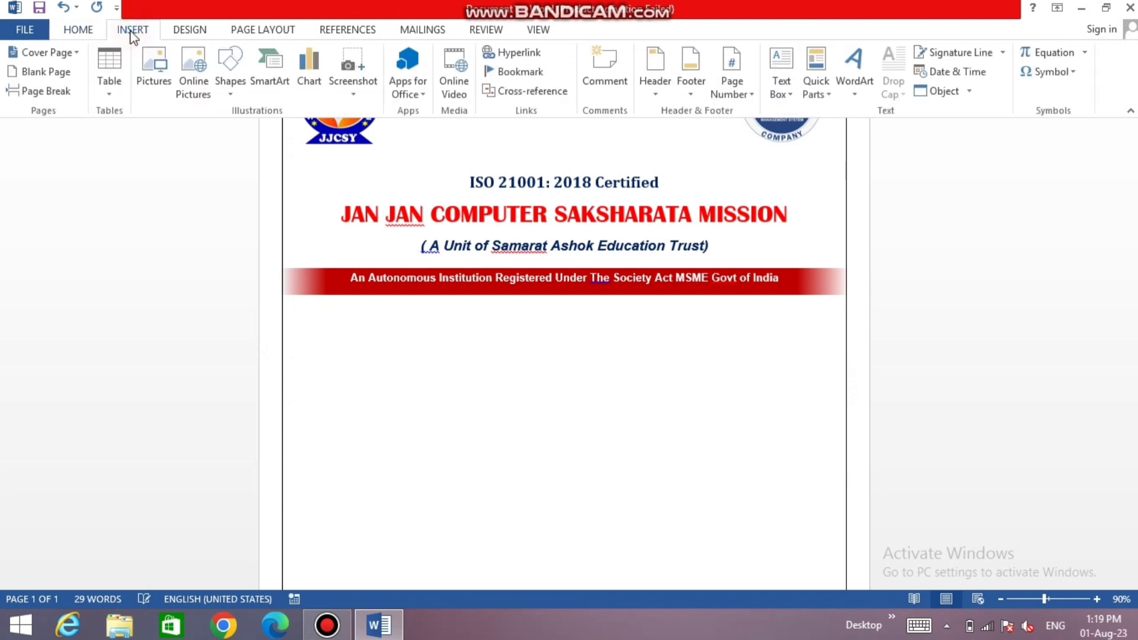
{"action": "left_click", "coordinate": [229, 68]}
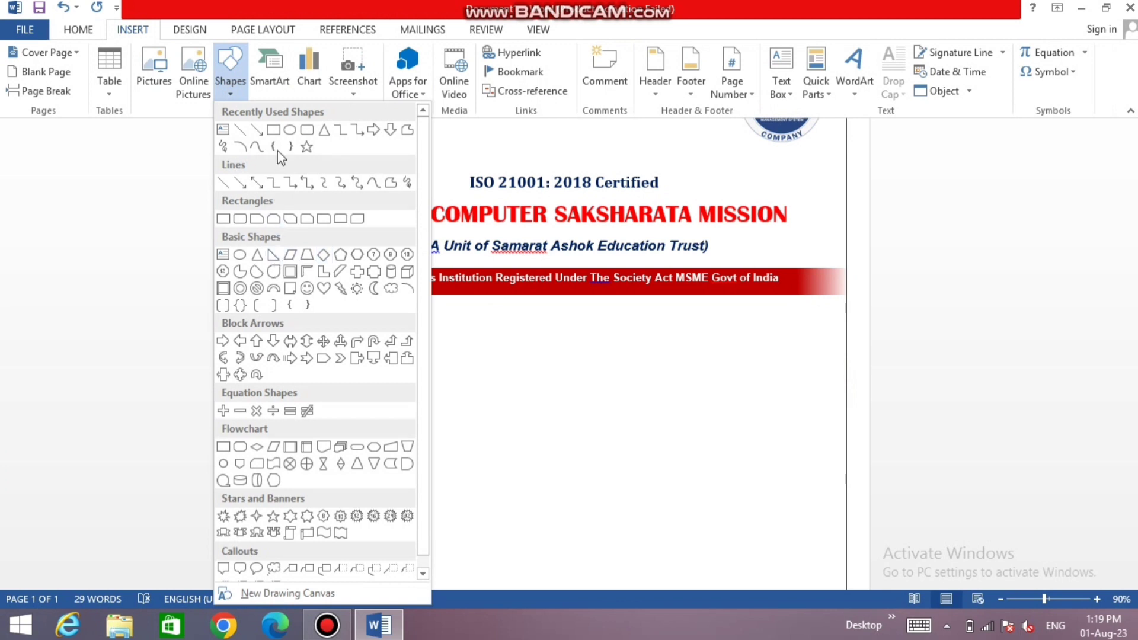
{"action": "left_click", "coordinate": [307, 132]}
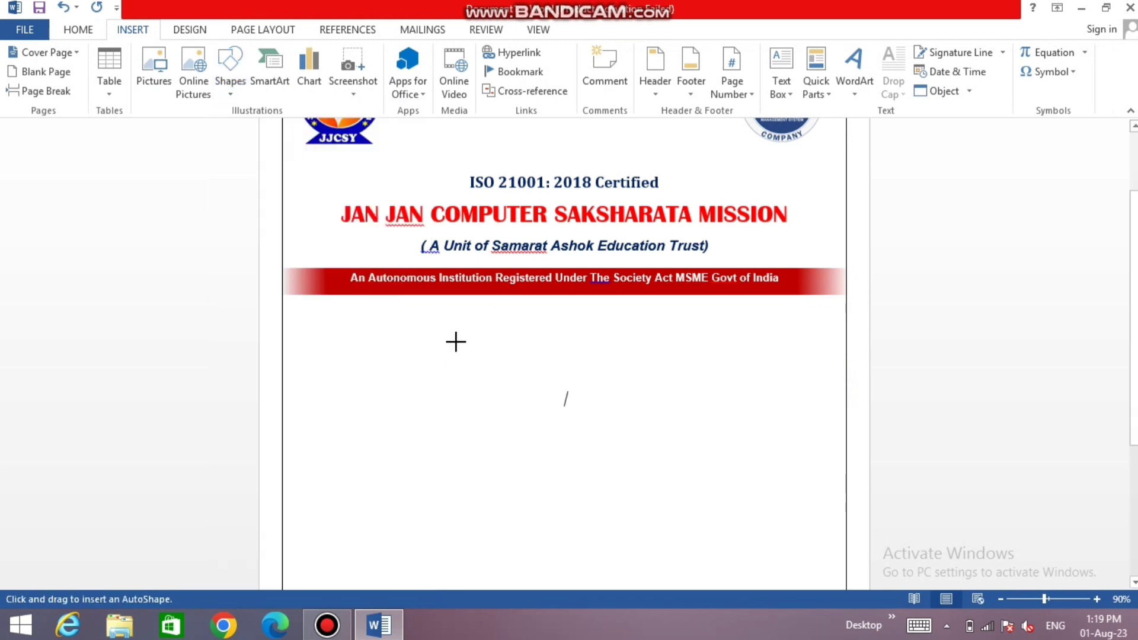
{"action": "left_click_drag", "start_coordinate": [465, 329], "coordinate": [678, 374]}
{"action": "scroll", "coordinate": [527, 344], "scroll_direction": "up", "scroll_amount": 3}
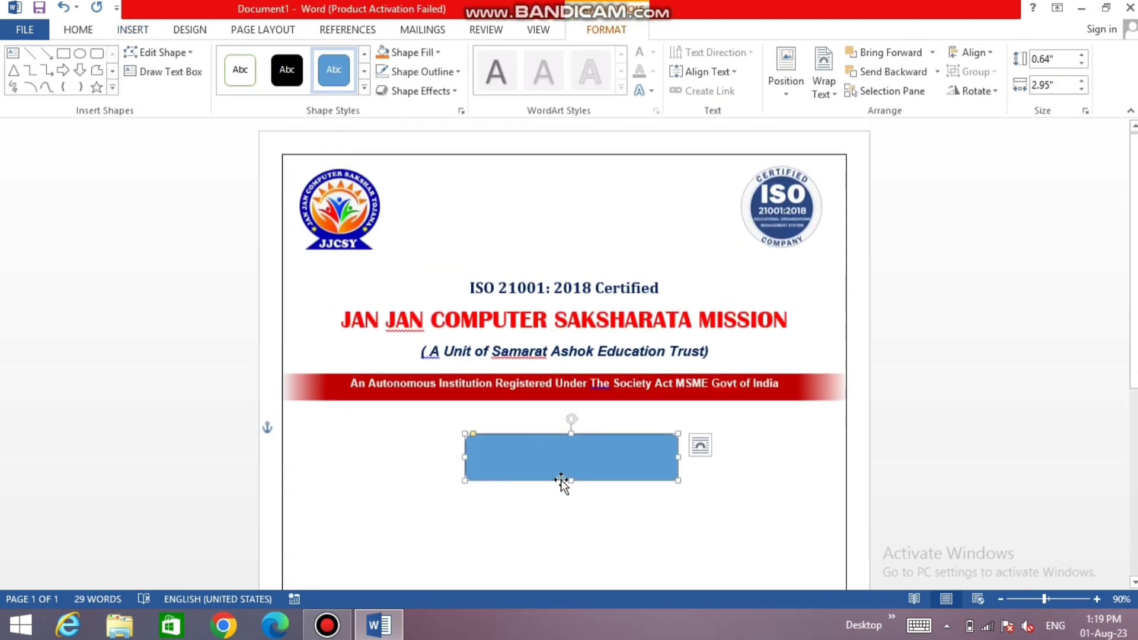
{"action": "left_click", "coordinate": [411, 52]}
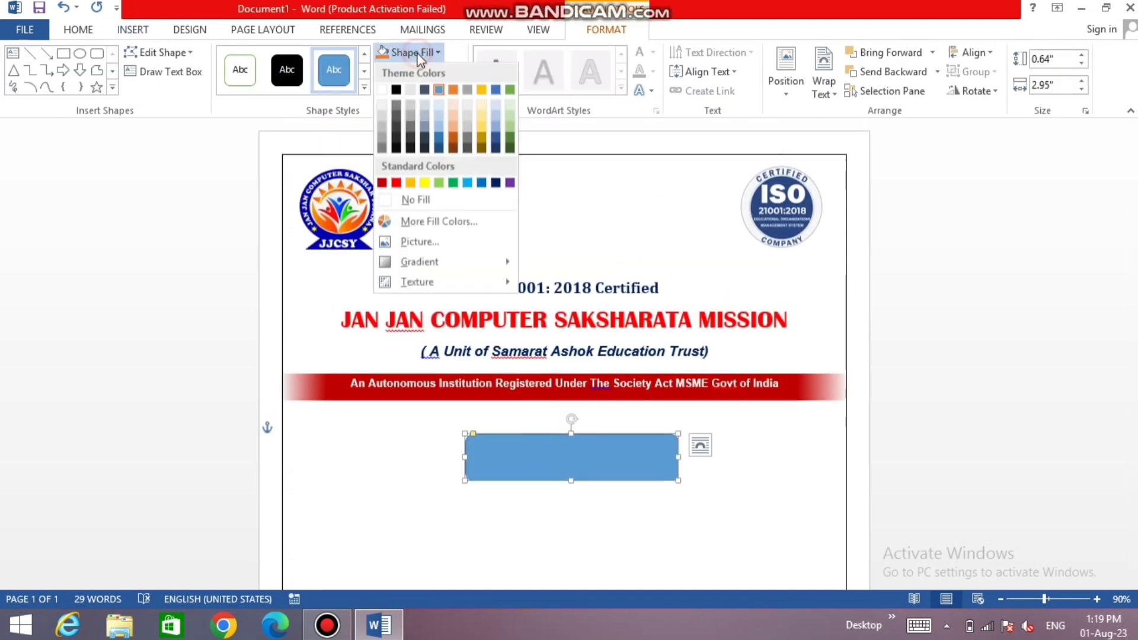
{"action": "left_click", "coordinate": [495, 183]}
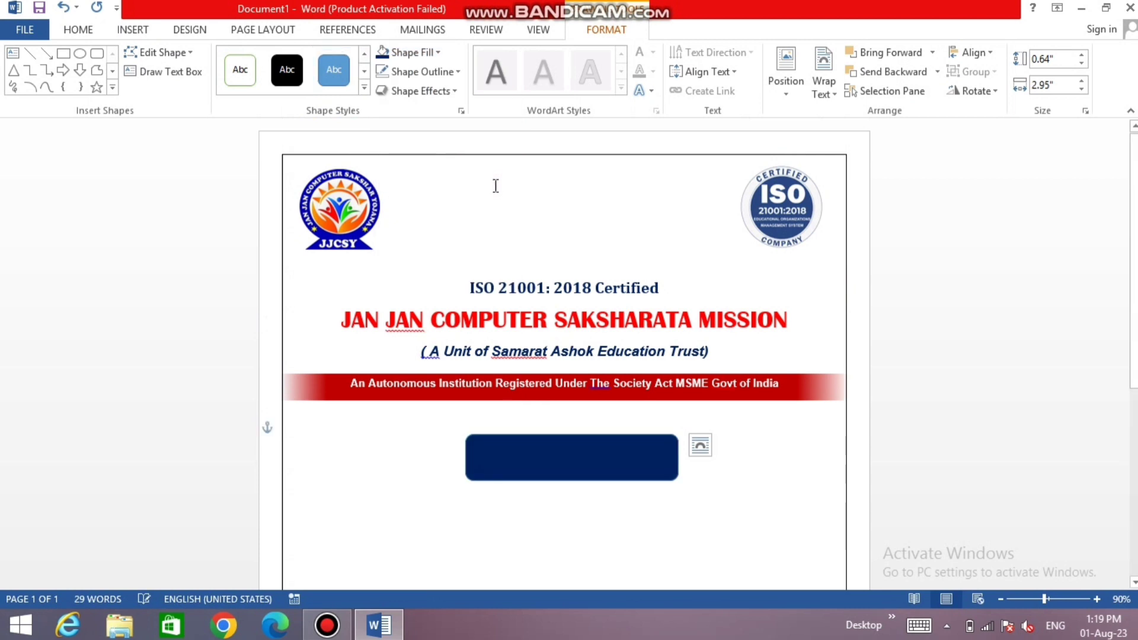
{"action": "left_click", "coordinate": [425, 53]}
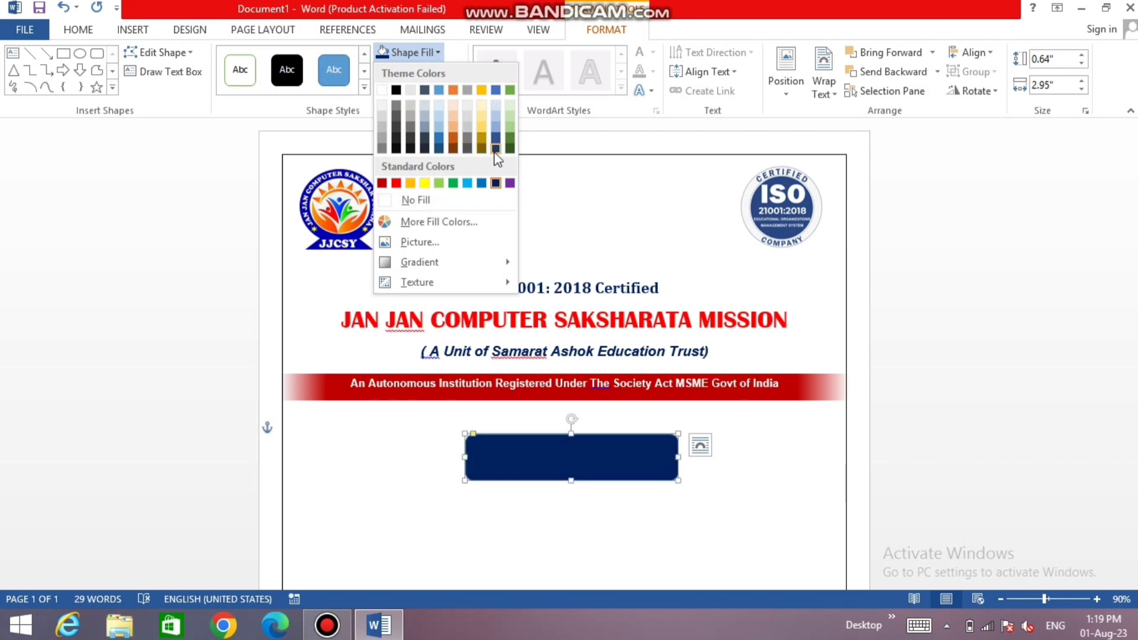
{"action": "left_click", "coordinate": [454, 184]}
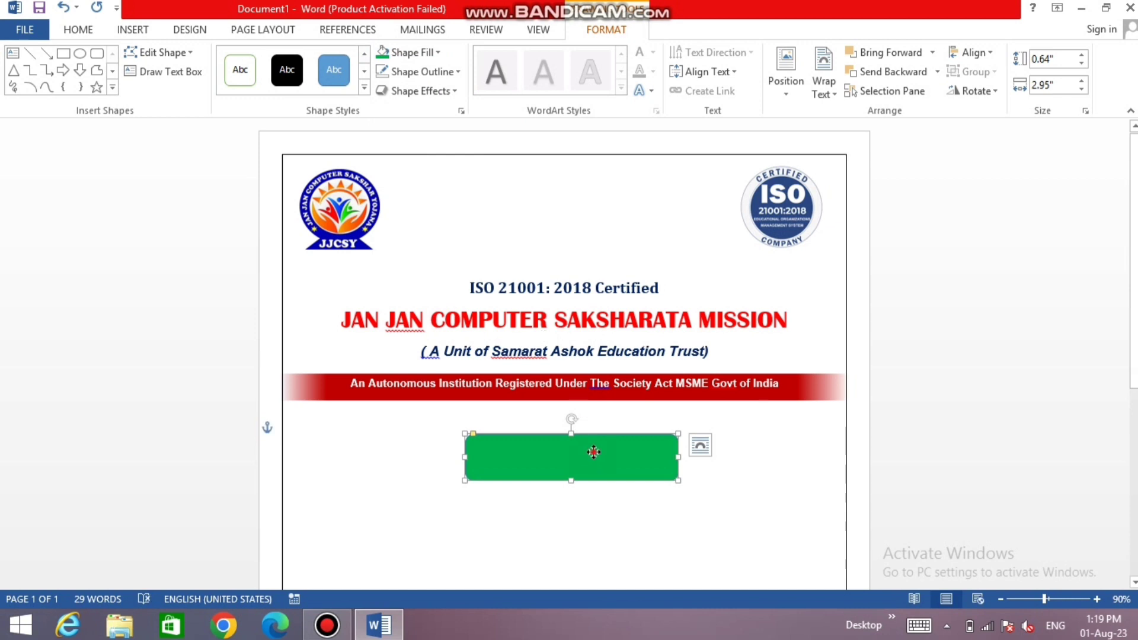
Duplicate the rectangle, fill the original black, and lay the green copy slightly offset over it.
{"action": "left_click_drag", "start_coordinate": [593, 452], "coordinate": [597, 504], "text": "ctrl"}
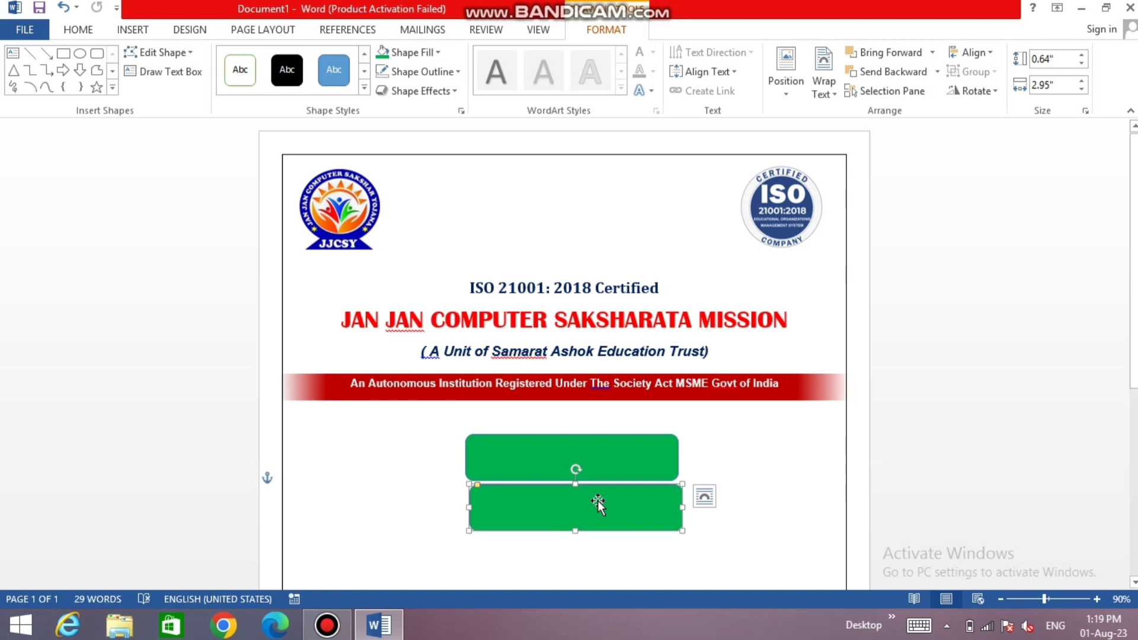
{"action": "left_click", "coordinate": [606, 468]}
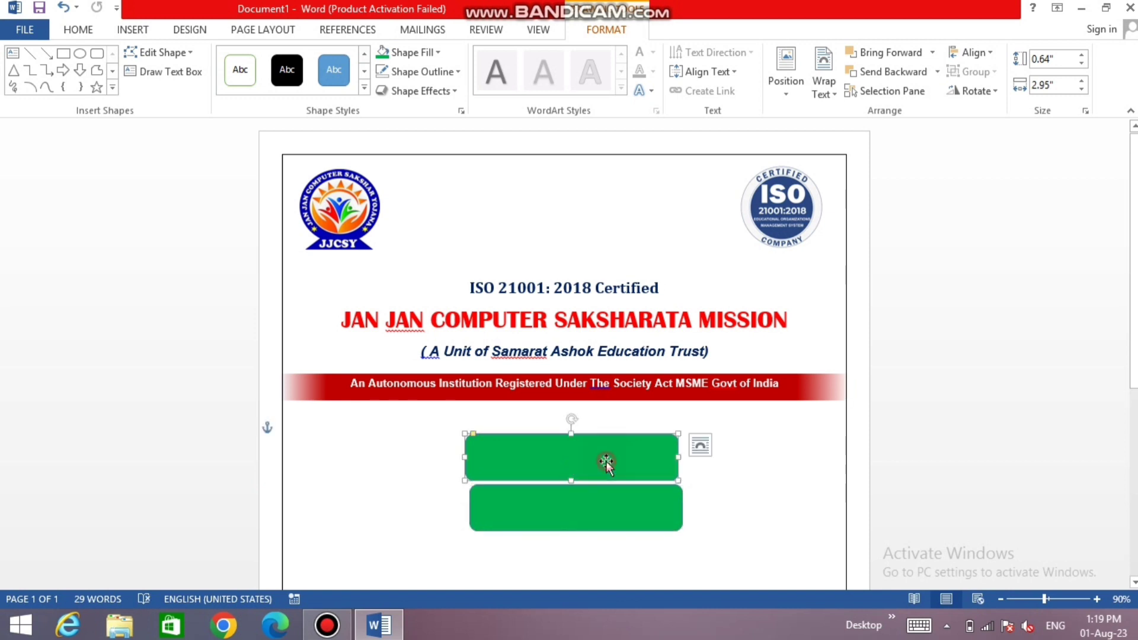
{"action": "left_click", "coordinate": [416, 60]}
{"action": "left_click", "coordinate": [399, 81]}
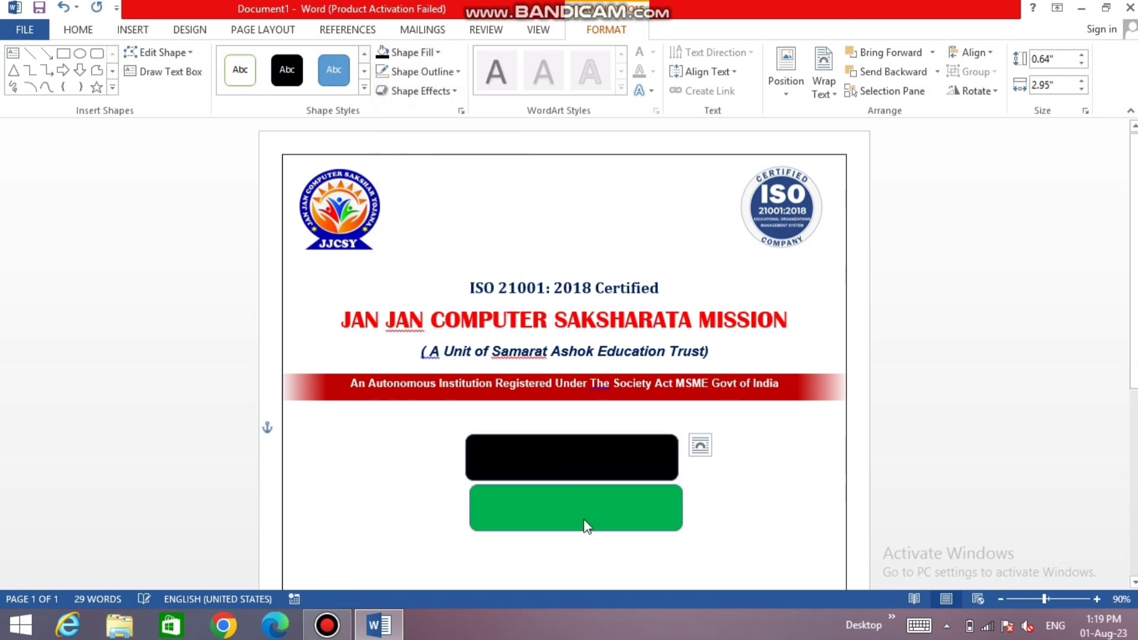
{"action": "left_click_drag", "start_coordinate": [572, 503], "coordinate": [576, 454]}
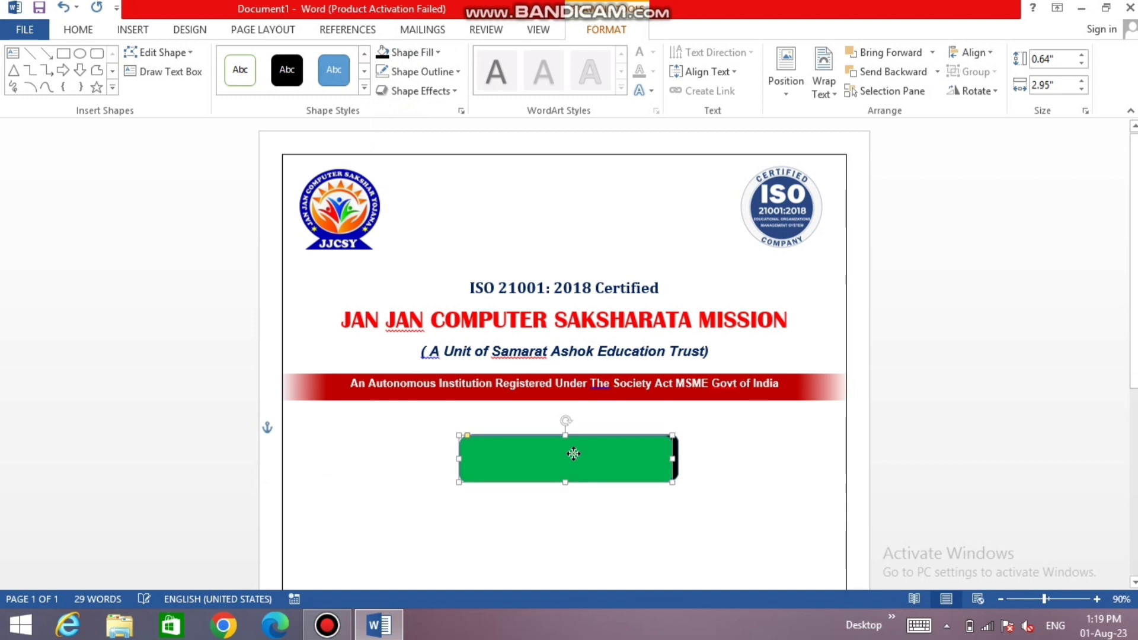
{"action": "left_click", "coordinate": [621, 522]}
Type CERTIFICATE in bold, white Britannic Bold text inside the green shape.
{"action": "right_click", "coordinate": [574, 463]}
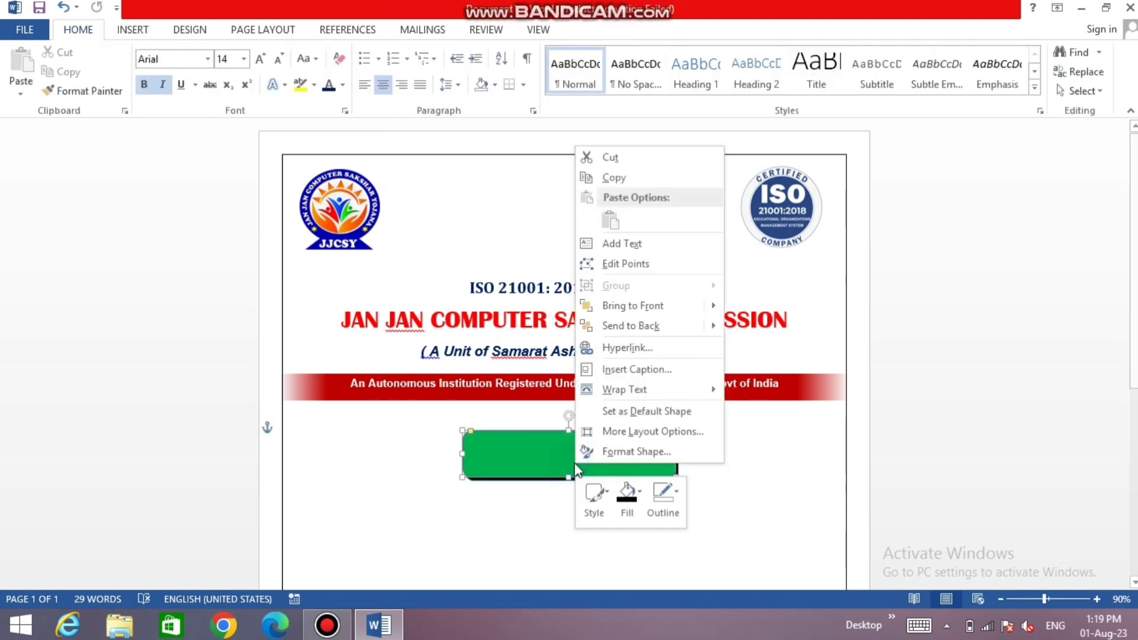
{"action": "left_click", "coordinate": [628, 245]}
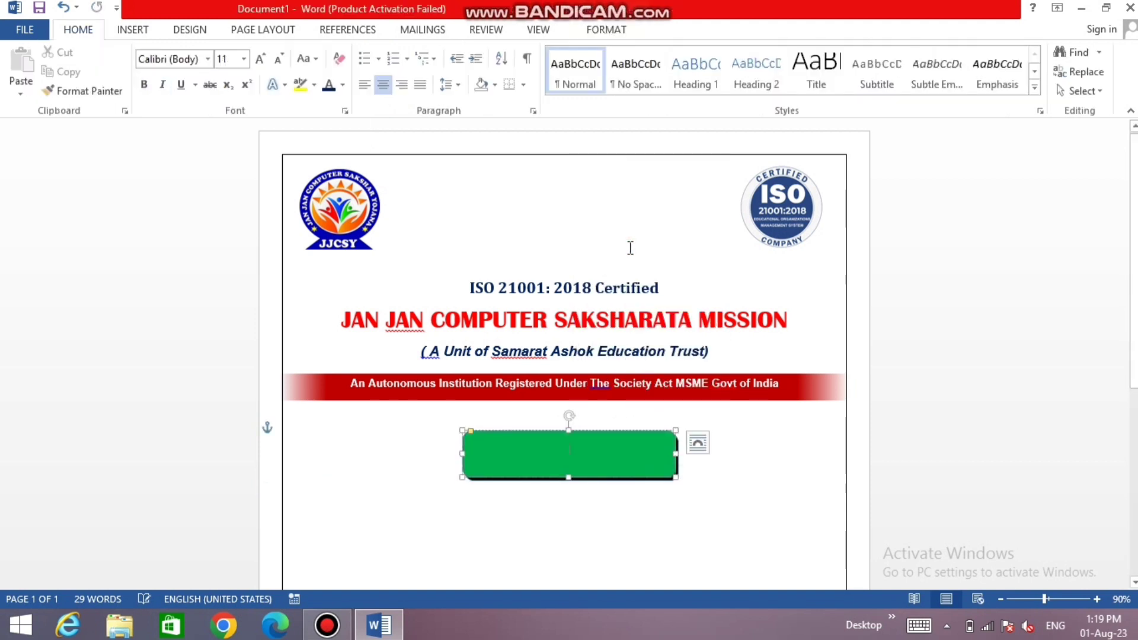
{"action": "left_click", "coordinate": [144, 85]}
{"action": "double_click", "coordinate": [264, 60]}
{"action": "left_click", "coordinate": [264, 60]}
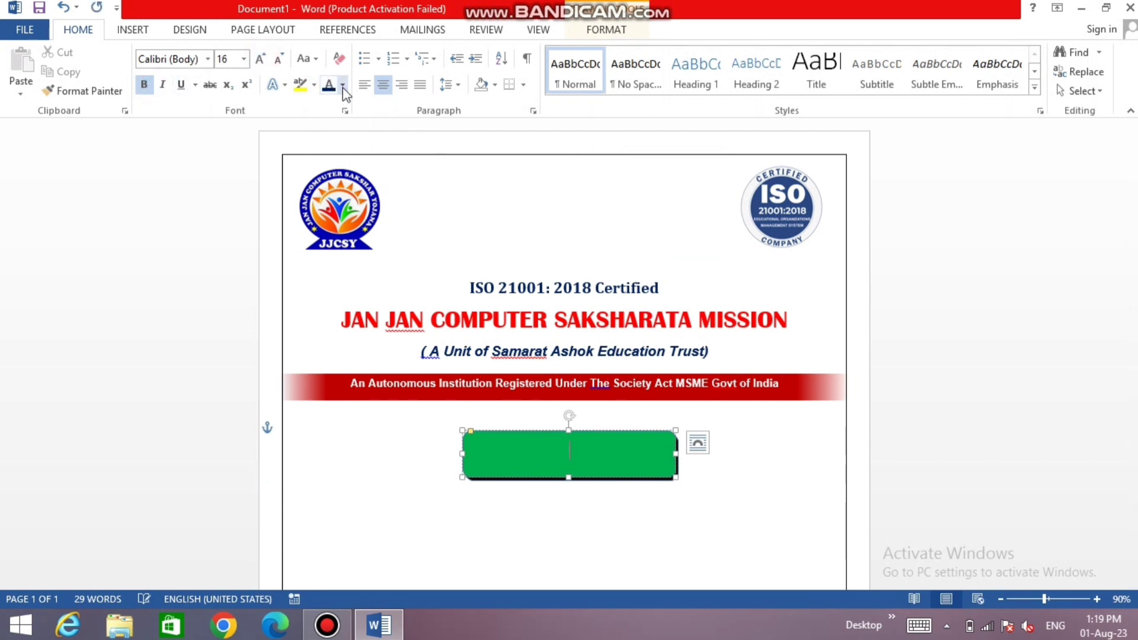
{"action": "left_click", "coordinate": [343, 84]}
{"action": "left_click", "coordinate": [331, 142]}
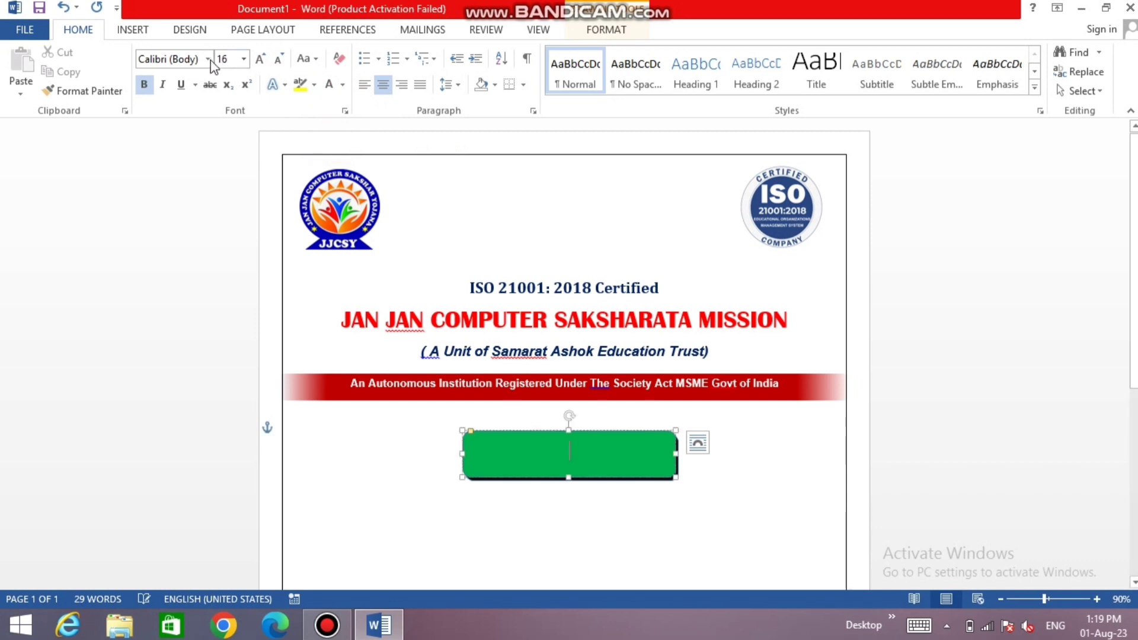
{"action": "left_click", "coordinate": [208, 59]}
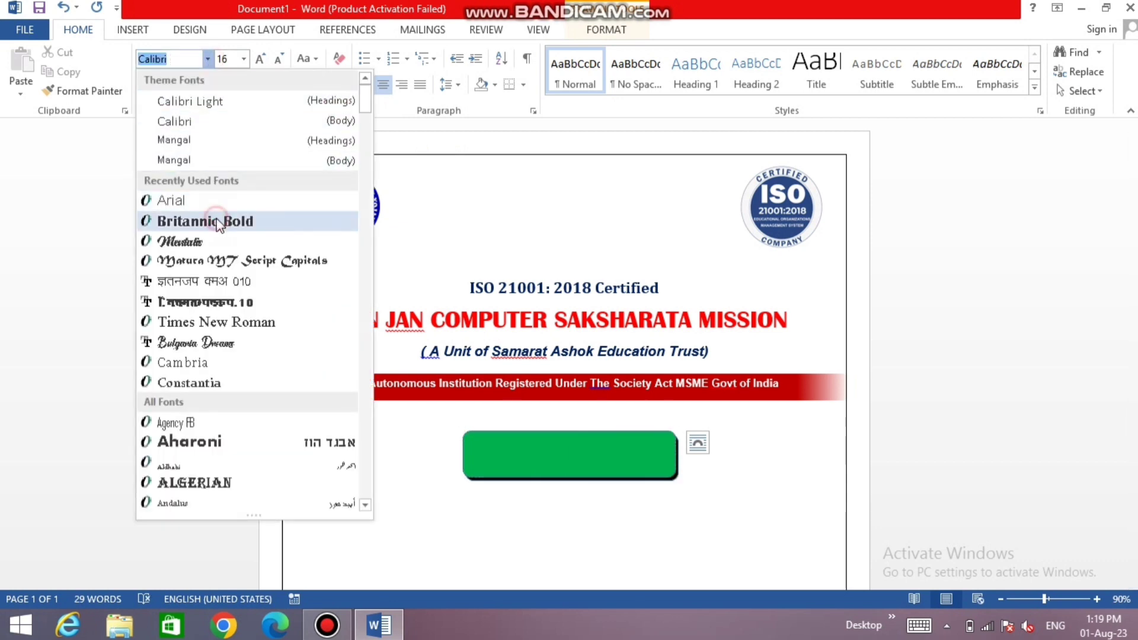
{"action": "left_click", "coordinate": [214, 221]}
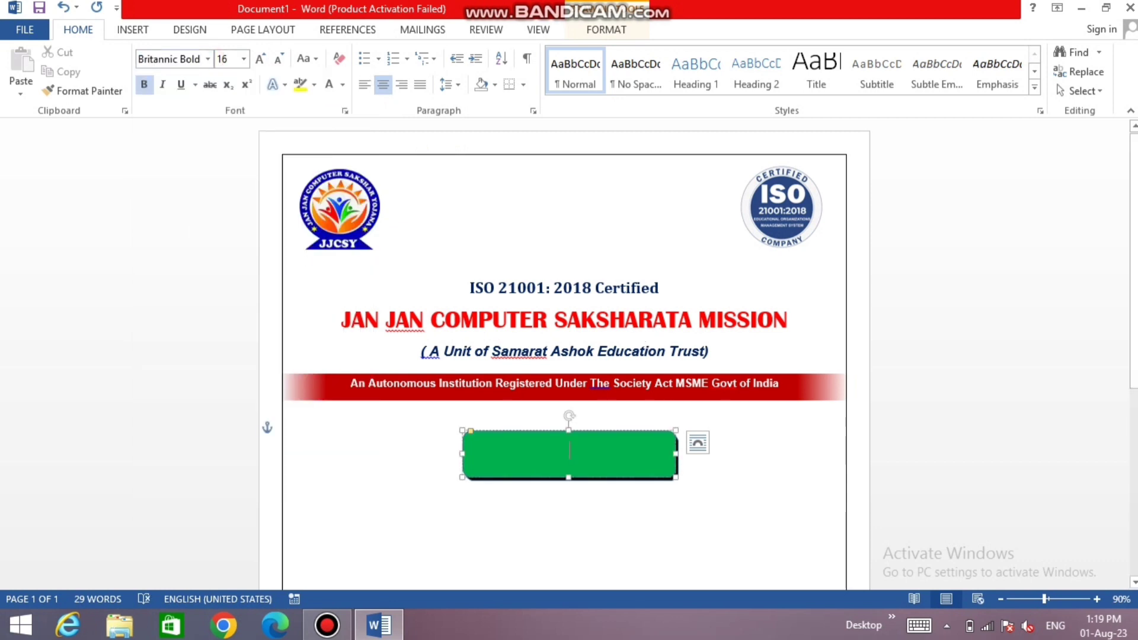
{"action": "type", "text": "CERTI"}
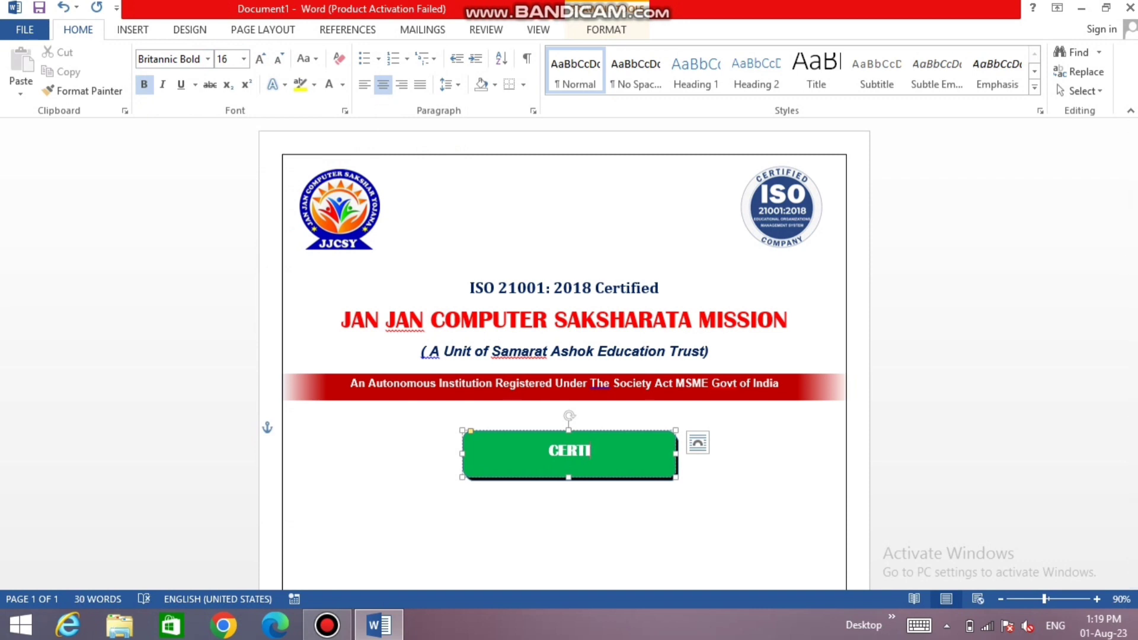
{"action": "key", "text": "BackSpace"}
{"action": "type", "text": "IF"}
{"action": "type", "text": "ICATE"}
Enlarge the CERTIFICATE text, then shrink it slightly to fit the shape.
{"action": "double_click", "coordinate": [569, 450]}
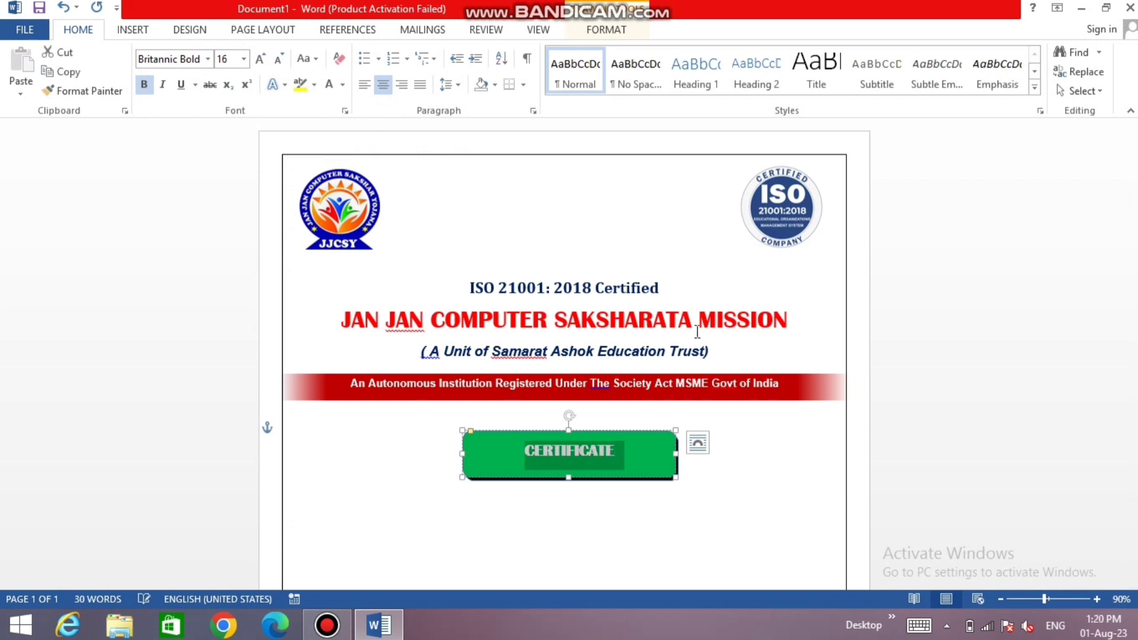
{"action": "left_click", "coordinate": [262, 61]}
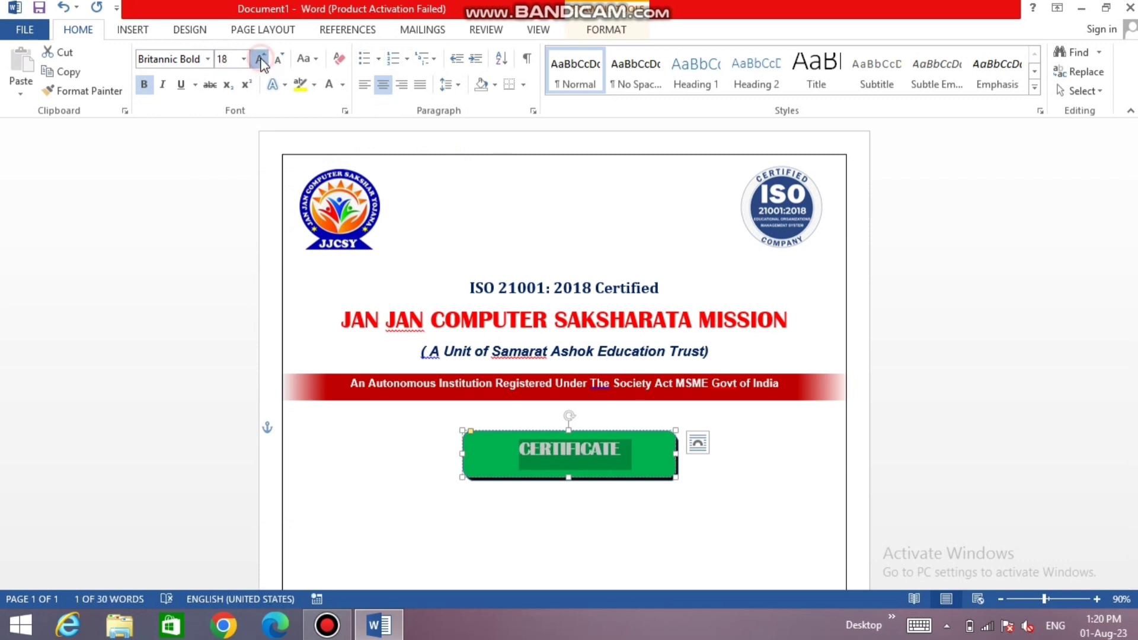
{"action": "left_click", "coordinate": [262, 61]}
{"action": "left_click", "coordinate": [261, 61]}
{"action": "left_click", "coordinate": [262, 61]}
{"action": "left_click", "coordinate": [262, 61]}
{"action": "left_click", "coordinate": [262, 61]}
{"action": "left_click", "coordinate": [261, 61]}
{"action": "left_click", "coordinate": [262, 62]}
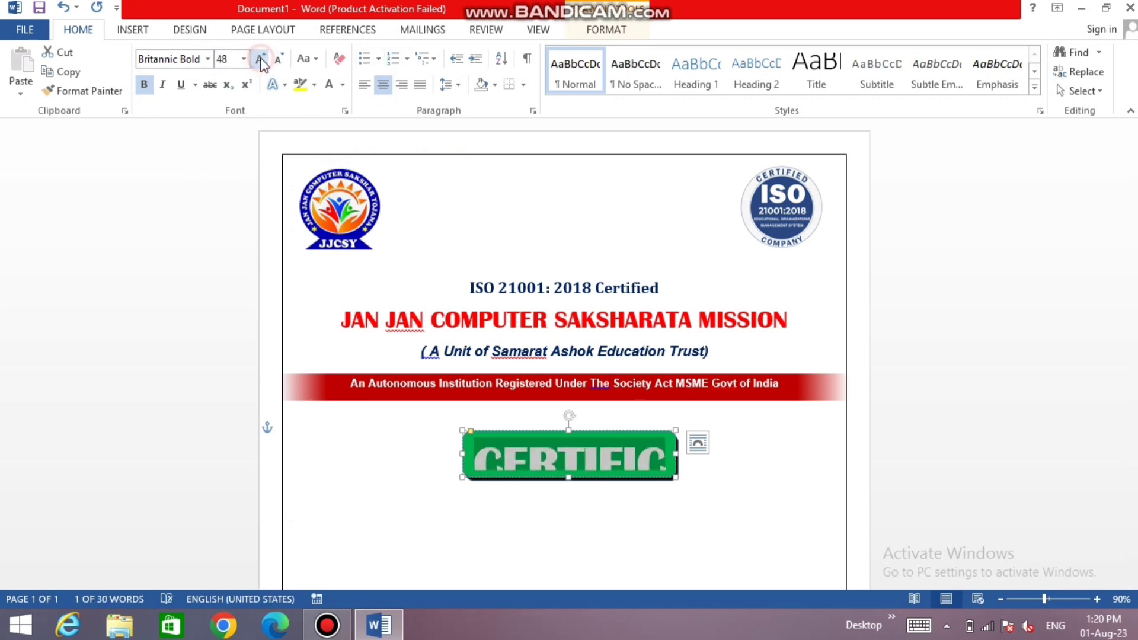
{"action": "left_click", "coordinate": [276, 60]}
{"action": "left_click", "coordinate": [276, 60]}
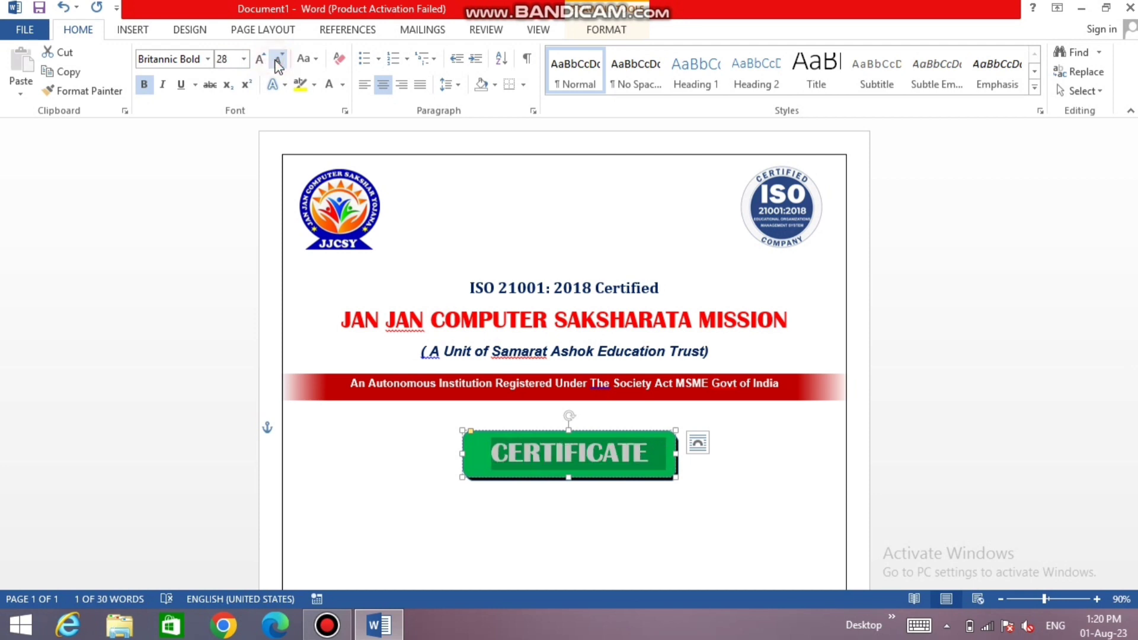
{"action": "left_click", "coordinate": [542, 502]}
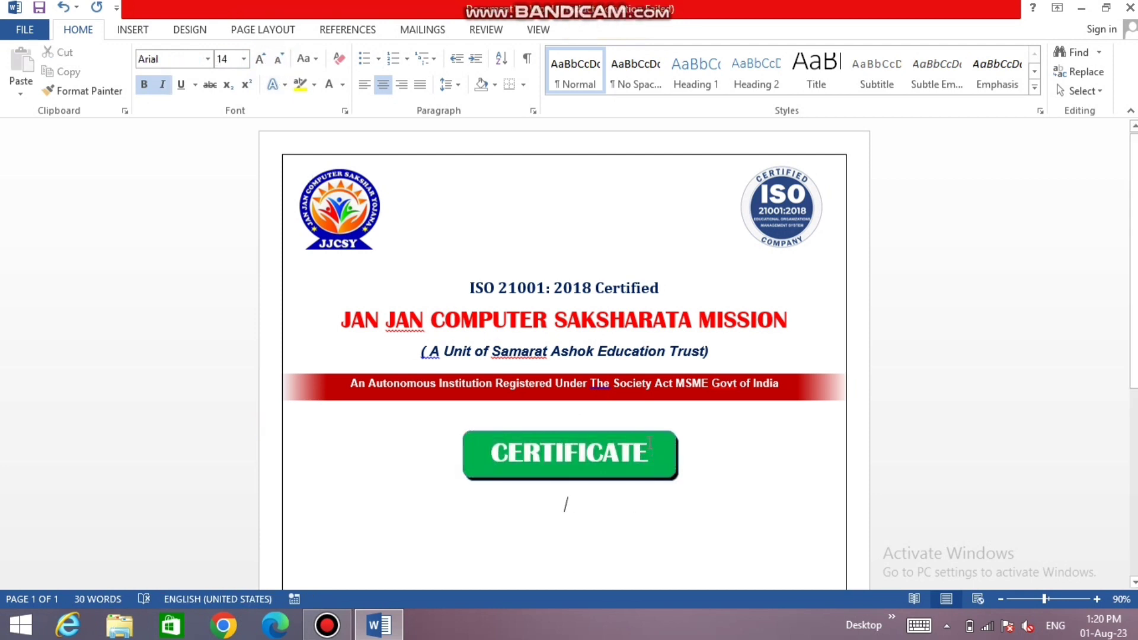
Change CERTIFICATE to Bernard MT Condensed and enlarge it to 28 pt.
{"action": "left_click", "coordinate": [502, 462]}
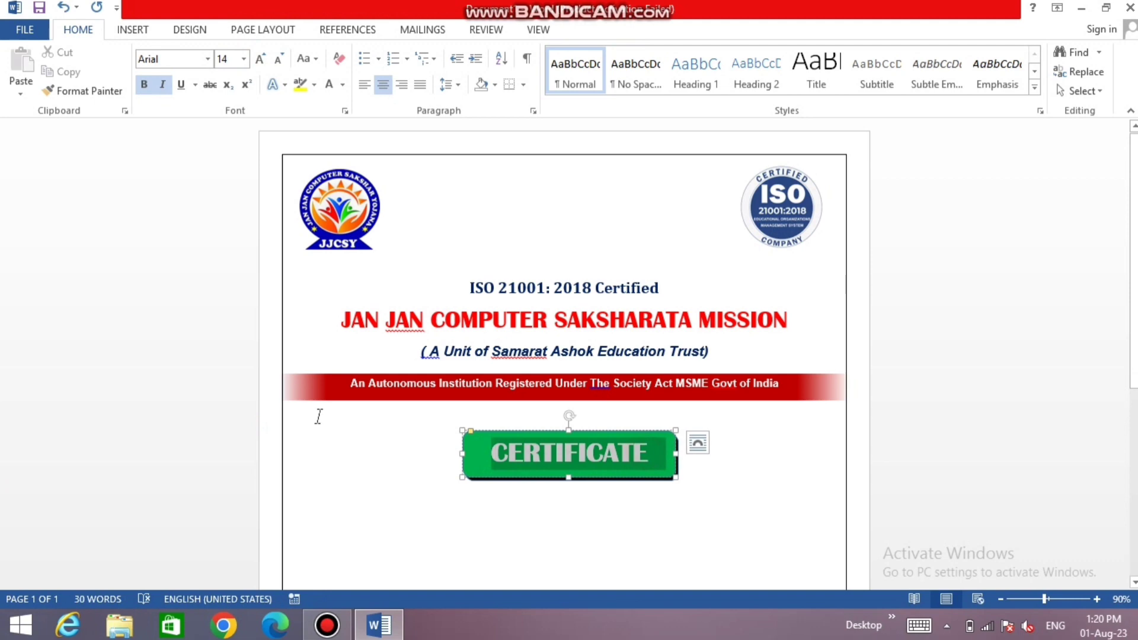
{"action": "left_click", "coordinate": [208, 59]}
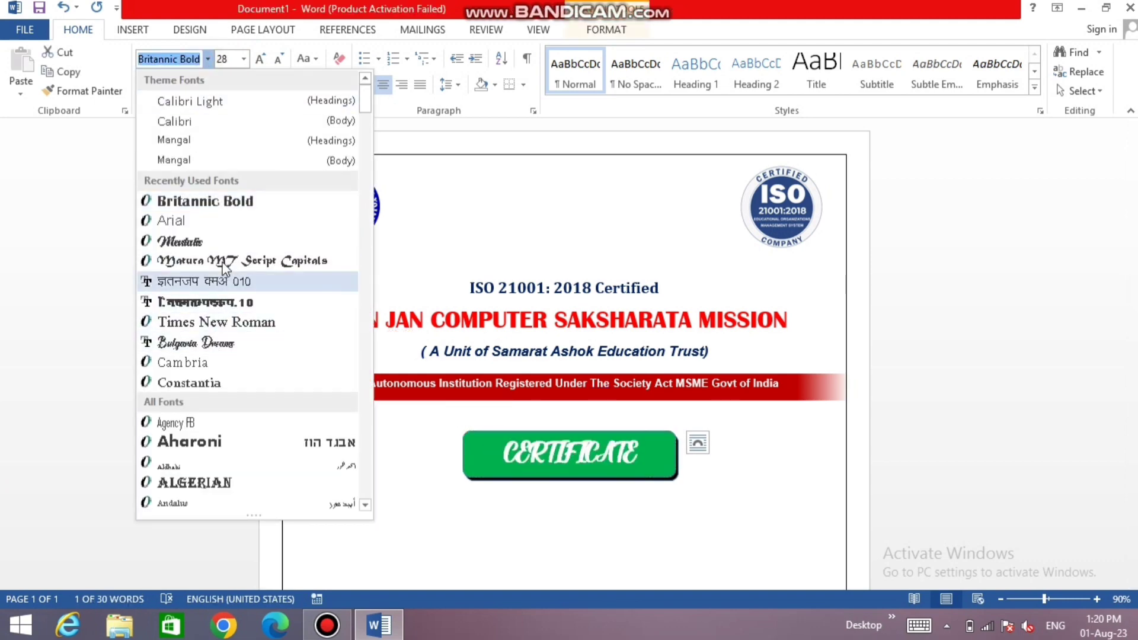
{"action": "scroll", "coordinate": [212, 459], "scroll_direction": "down", "scroll_amount": 2}
{"action": "scroll", "coordinate": [212, 460], "scroll_direction": "down", "scroll_amount": 4}
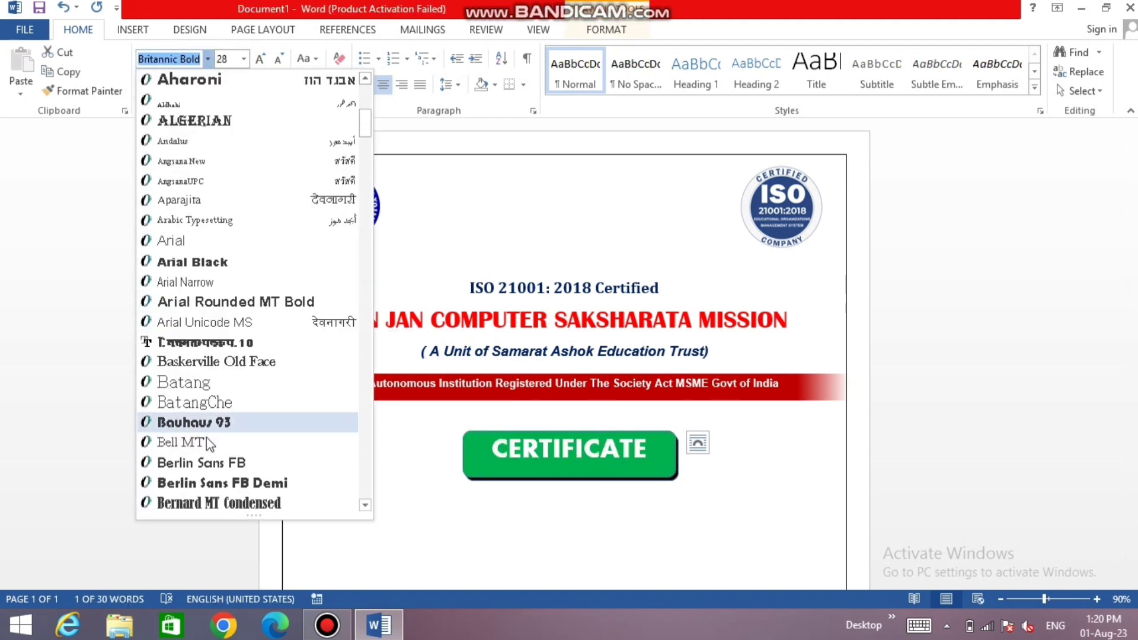
{"action": "scroll", "coordinate": [211, 465], "scroll_direction": "down", "scroll_amount": 2}
{"action": "scroll", "coordinate": [209, 468], "scroll_direction": "down", "scroll_amount": 2}
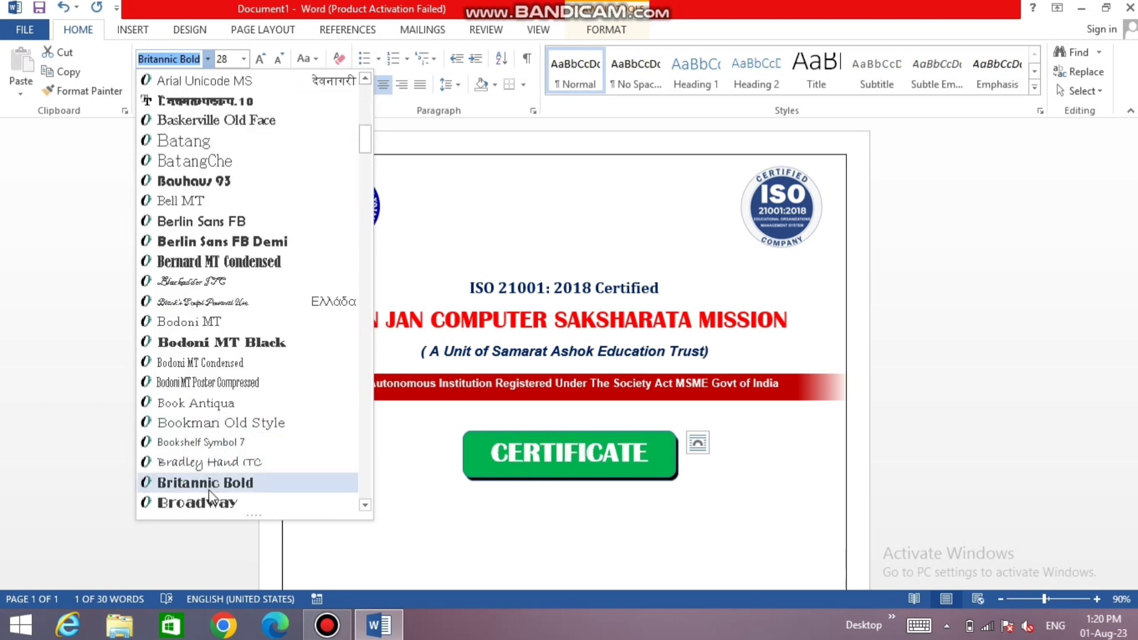
{"action": "scroll", "coordinate": [208, 362], "scroll_direction": "down", "scroll_amount": 2}
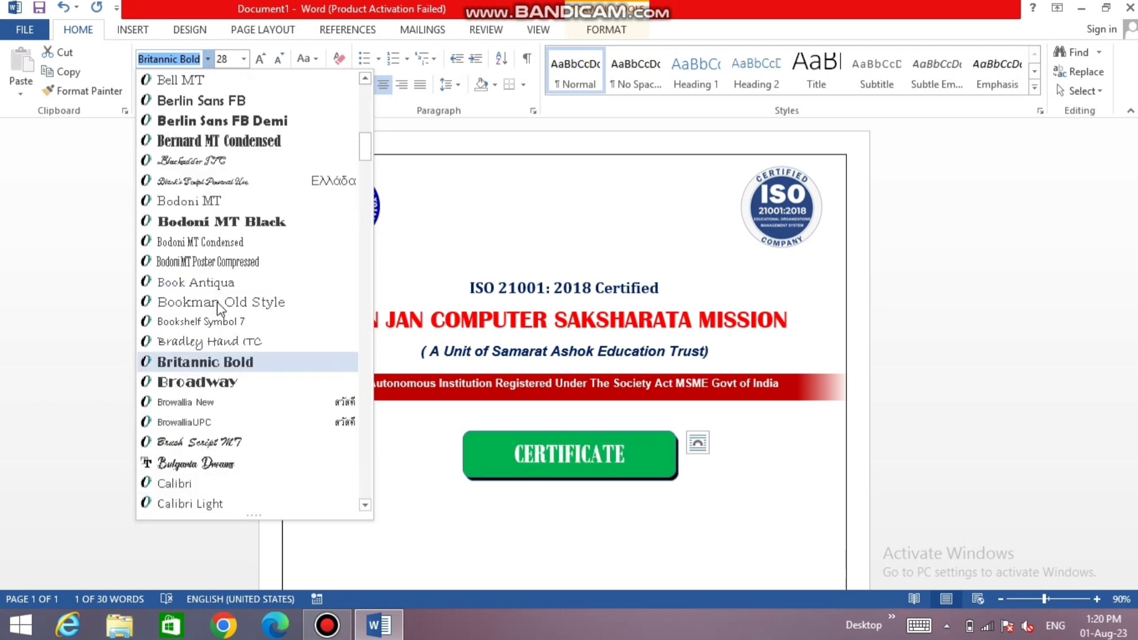
{"action": "left_click", "coordinate": [227, 142]}
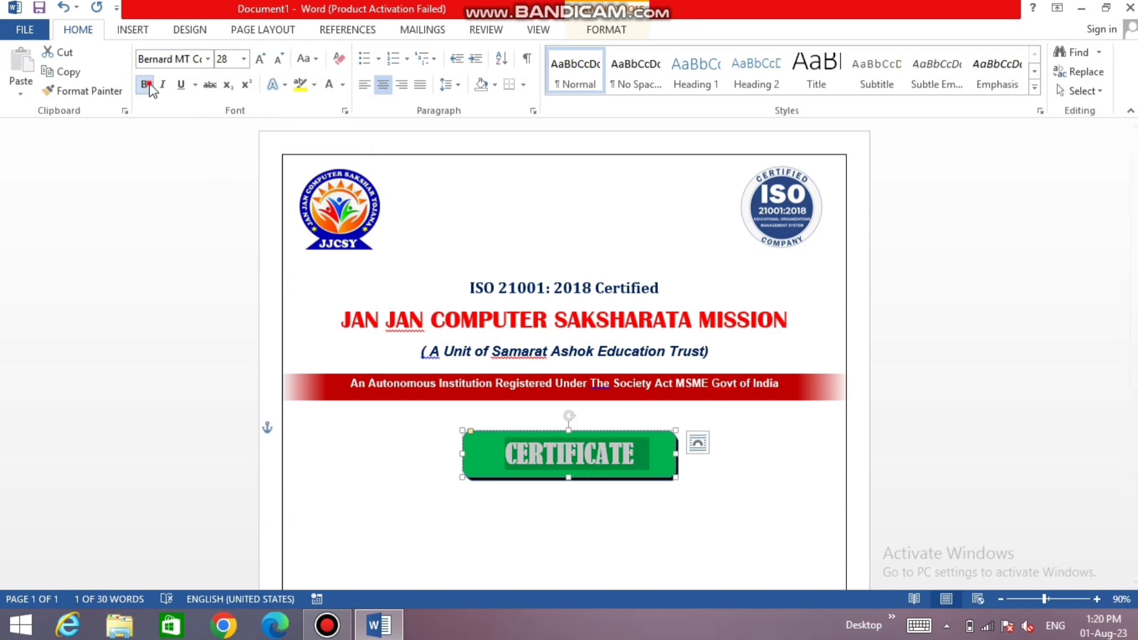
{"action": "left_click", "coordinate": [259, 58]}
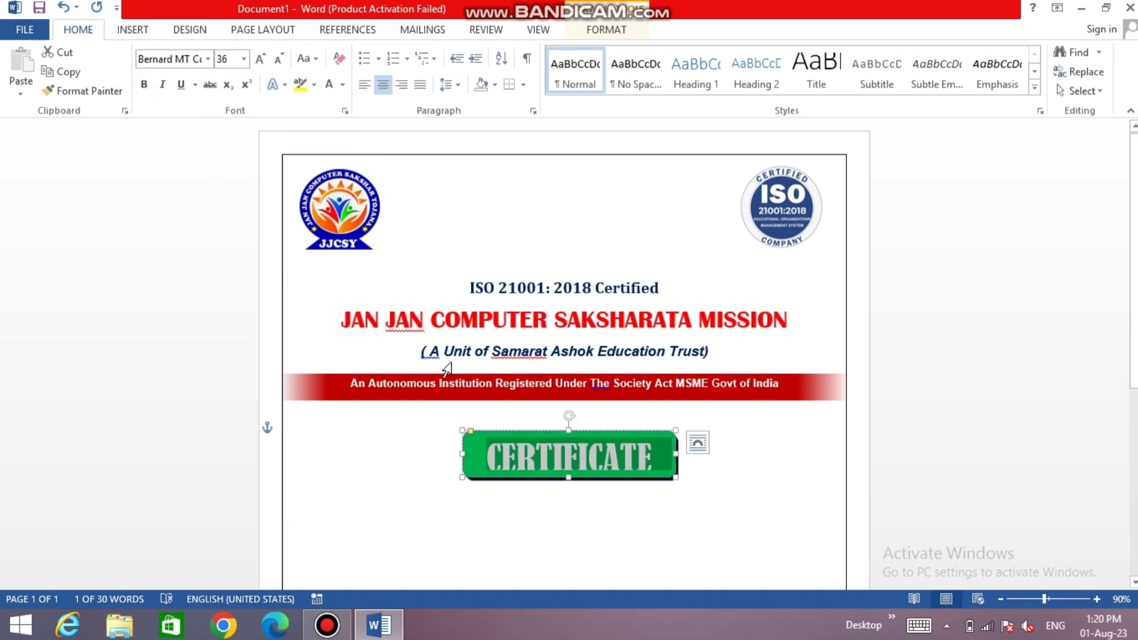
{"action": "left_click", "coordinate": [594, 541]}
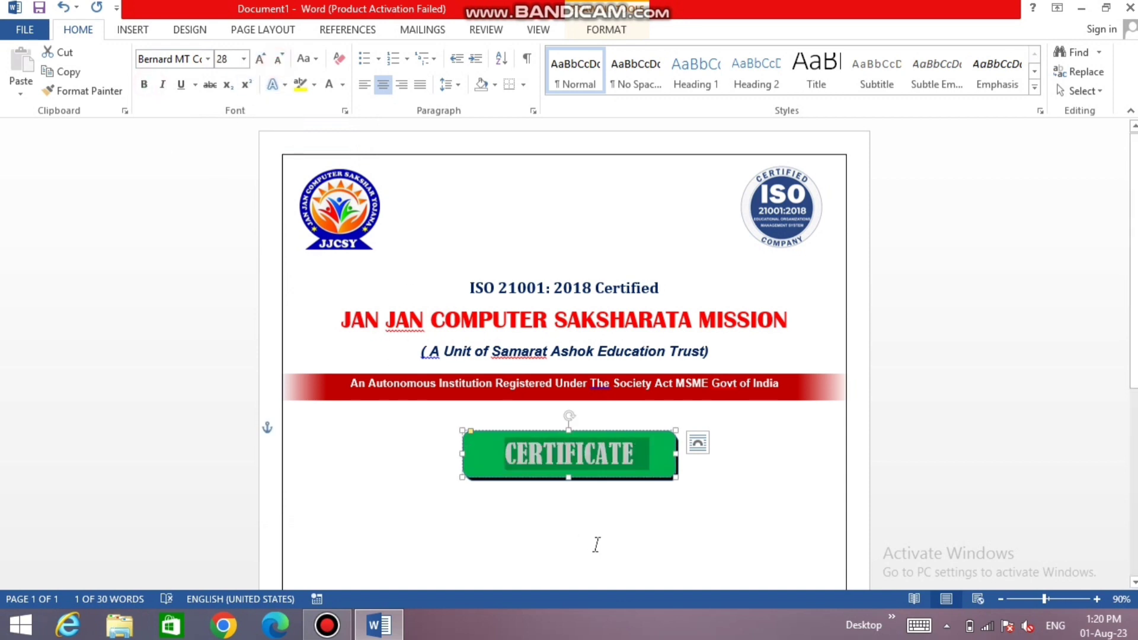
Draw a photo-sized rectangle to the right of the CERTIFICATE shape.
{"action": "scroll", "coordinate": [652, 453], "scroll_direction": "down", "scroll_amount": 3}
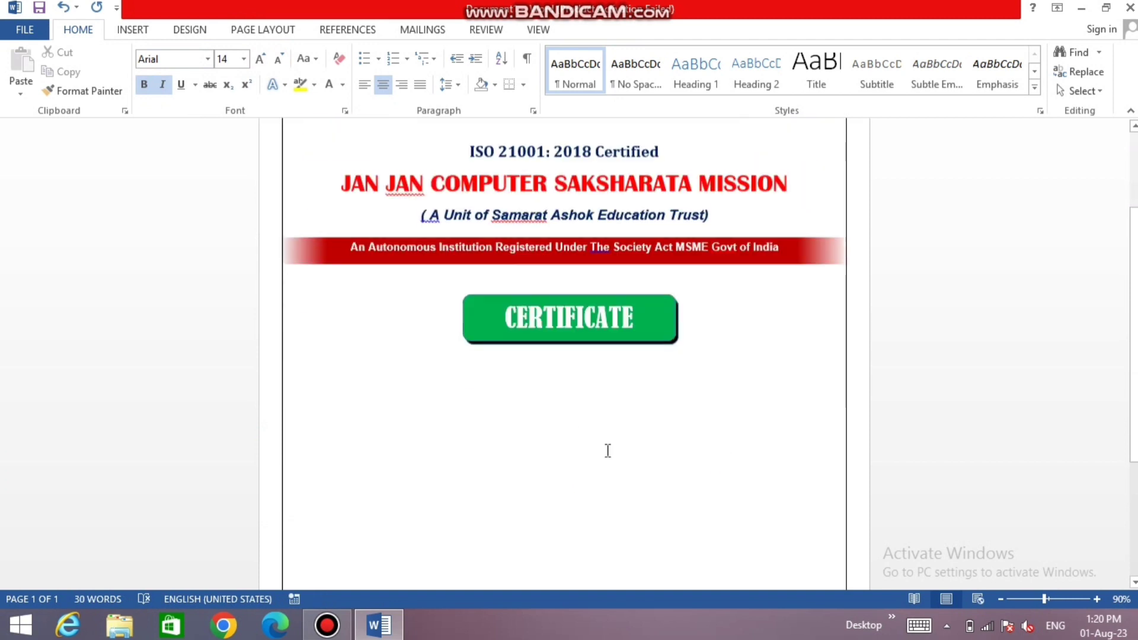
{"action": "left_click", "coordinate": [574, 416]}
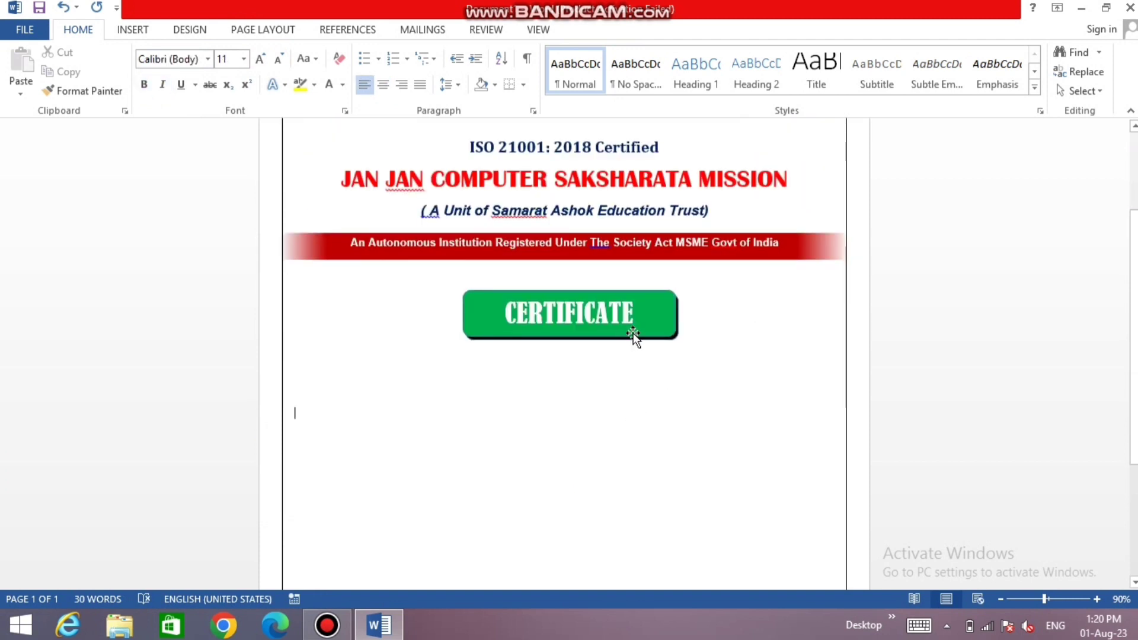
{"action": "left_click", "coordinate": [131, 30]}
{"action": "left_click", "coordinate": [229, 77]}
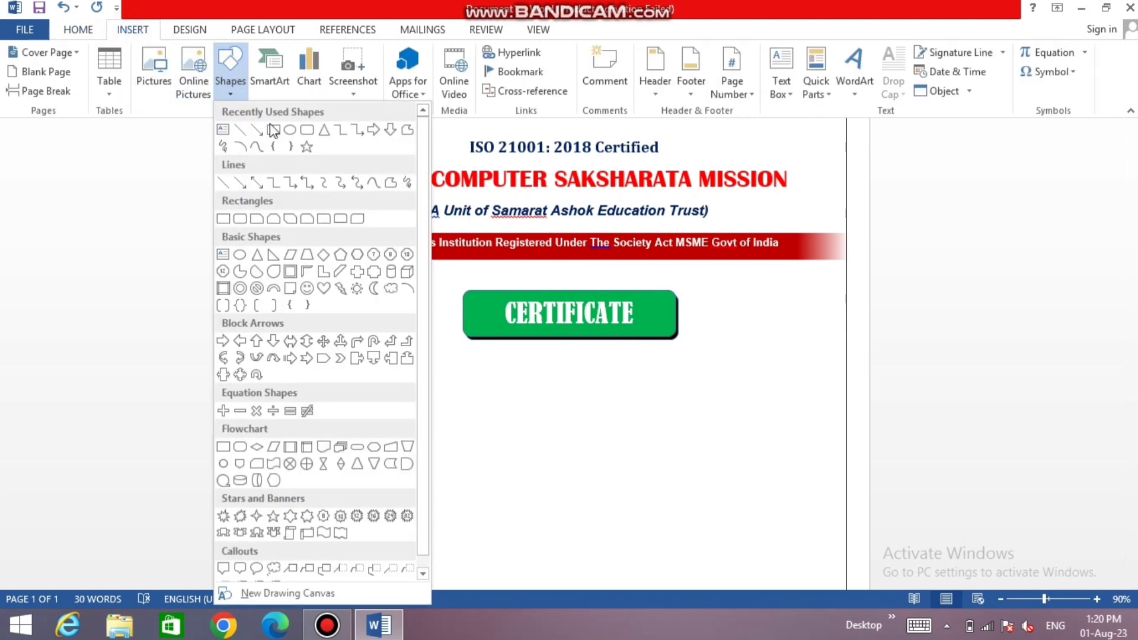
{"action": "left_click", "coordinate": [273, 130]}
{"action": "left_click_drag", "start_coordinate": [729, 294], "coordinate": [817, 409]}
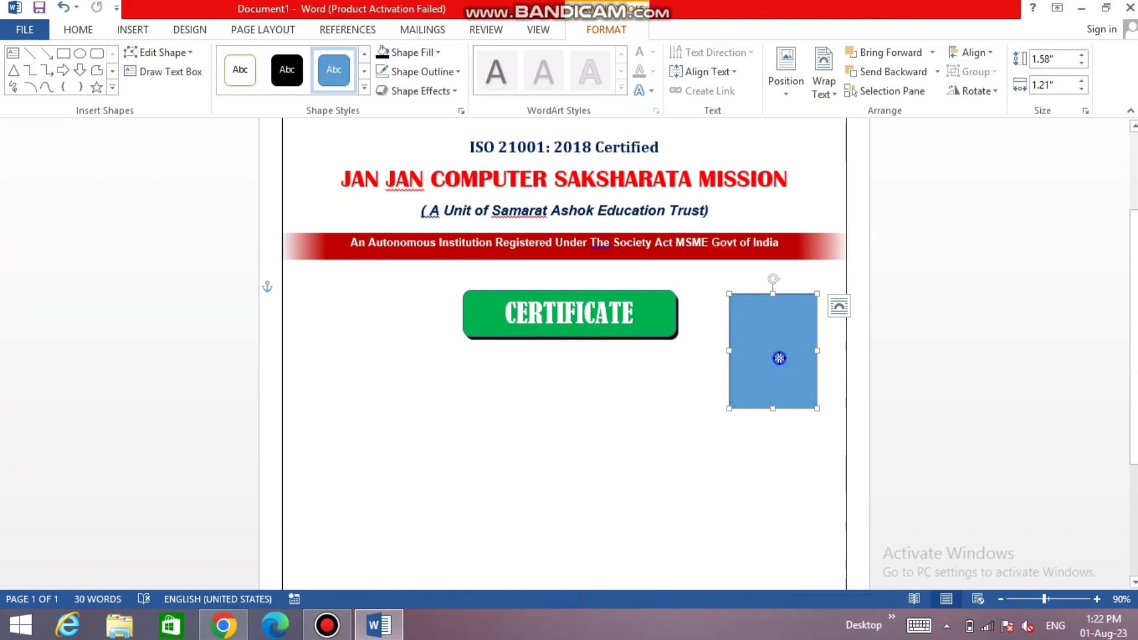
Fill the rectangle with the person's photo from the computer, working offline.
{"action": "right_click", "coordinate": [780, 358]}
{"action": "left_click", "coordinate": [833, 407]}
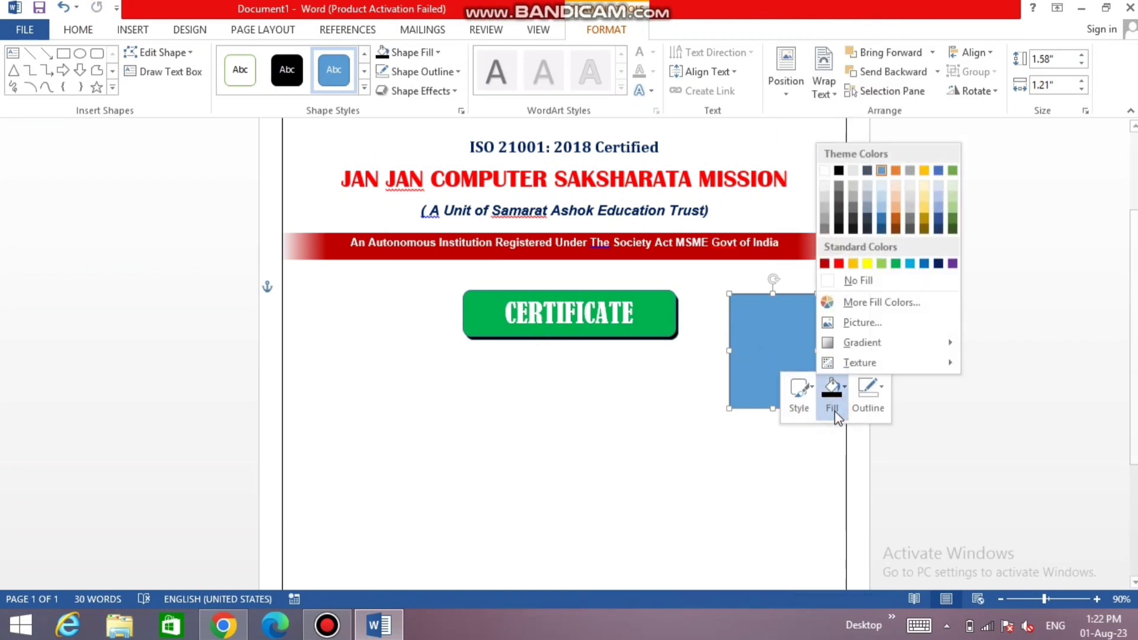
{"action": "left_click", "coordinate": [865, 324]}
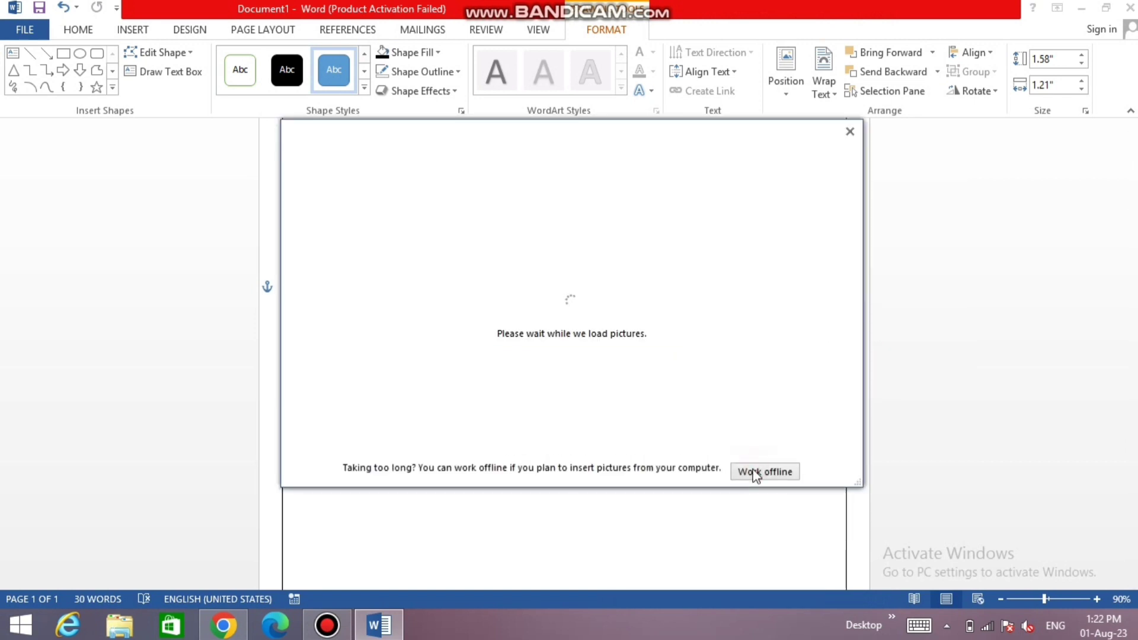
{"action": "left_click", "coordinate": [769, 471]}
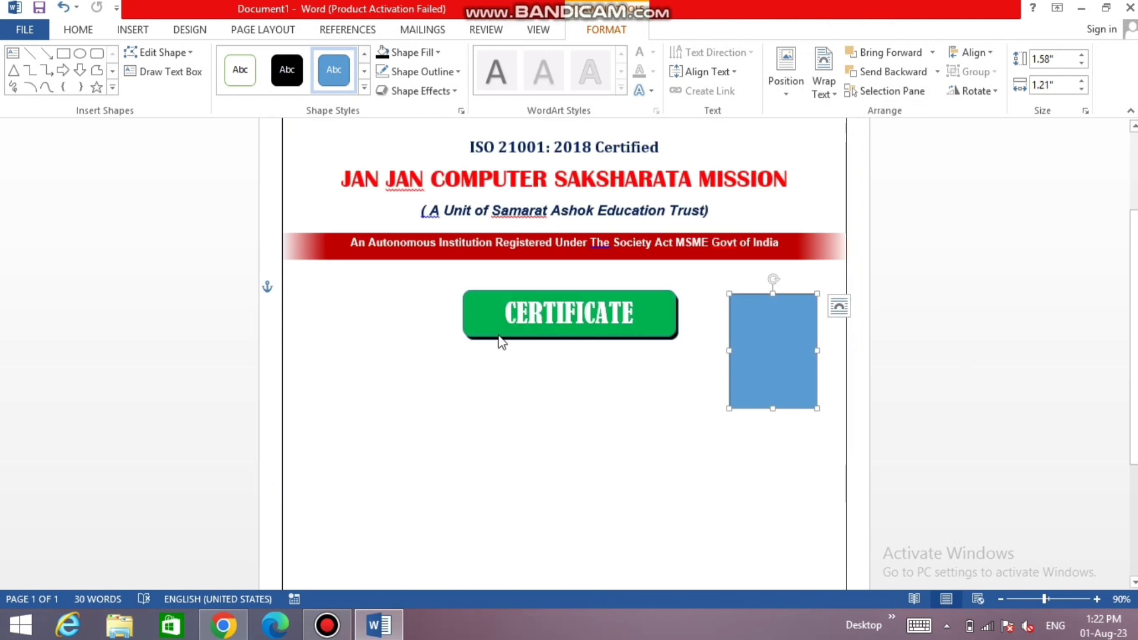
{"action": "left_click", "coordinate": [264, 254]}
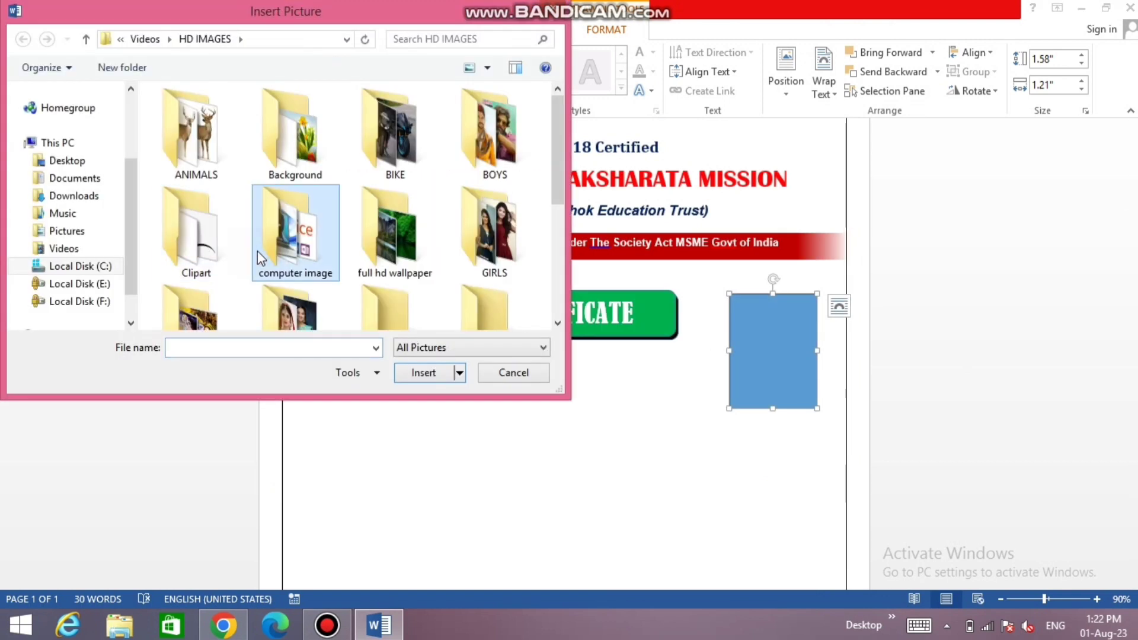
{"action": "scroll", "coordinate": [264, 253], "scroll_direction": "down", "scroll_amount": 2}
{"action": "left_click", "coordinate": [396, 269]}
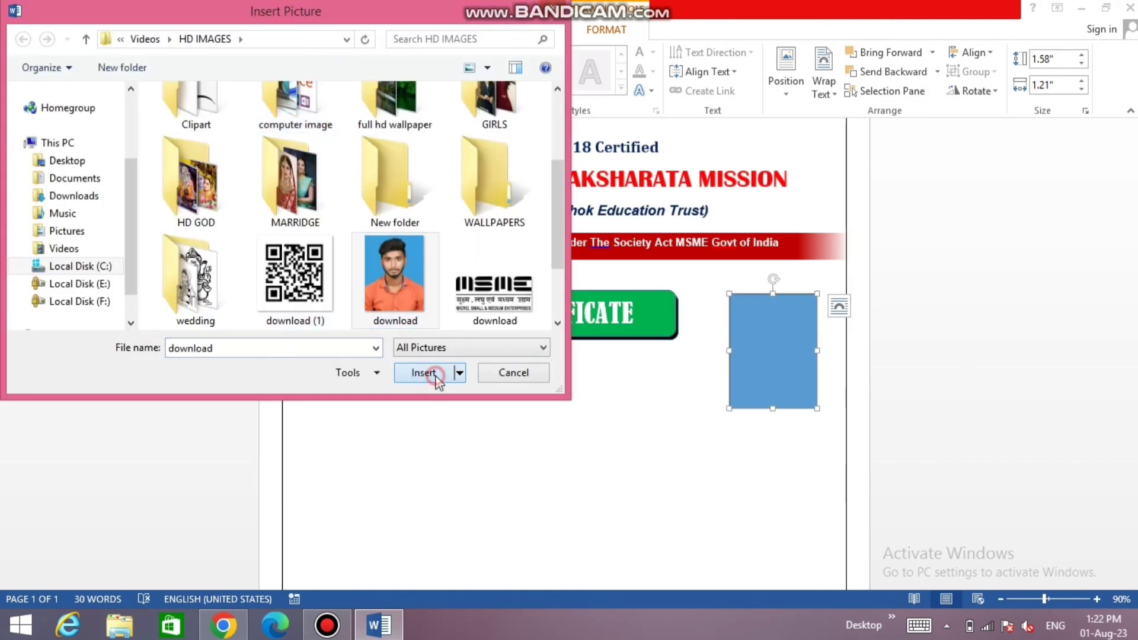
{"action": "left_click", "coordinate": [432, 374]}
{"action": "left_click", "coordinate": [543, 390]}
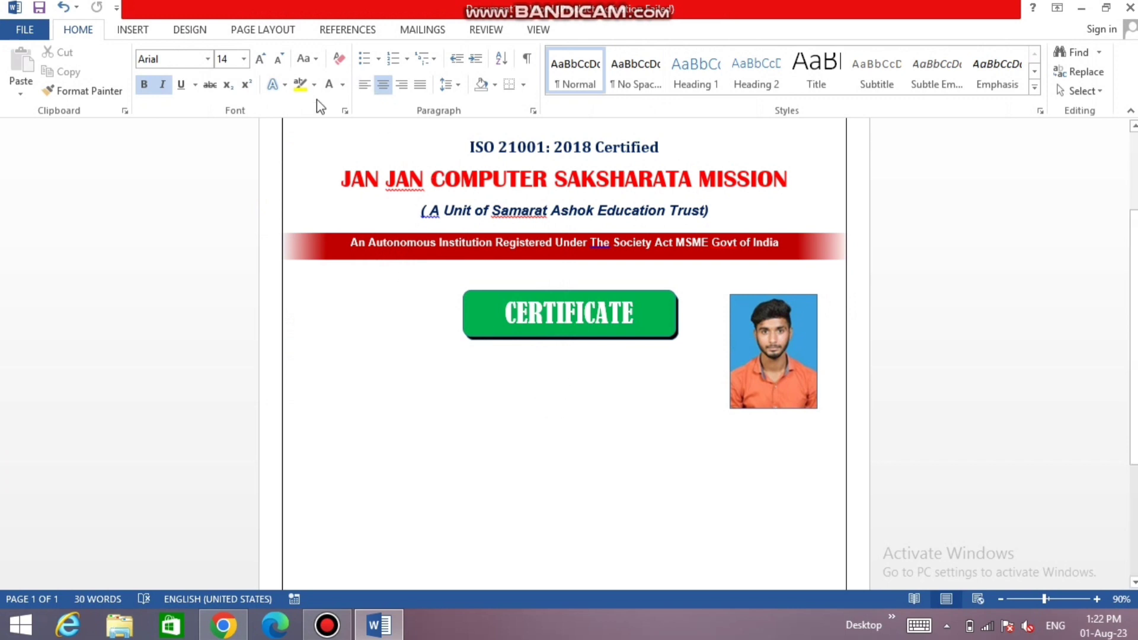
Start a new left-aligned line below the photo with bold Arial formatting.
{"action": "left_click", "coordinate": [370, 86]}
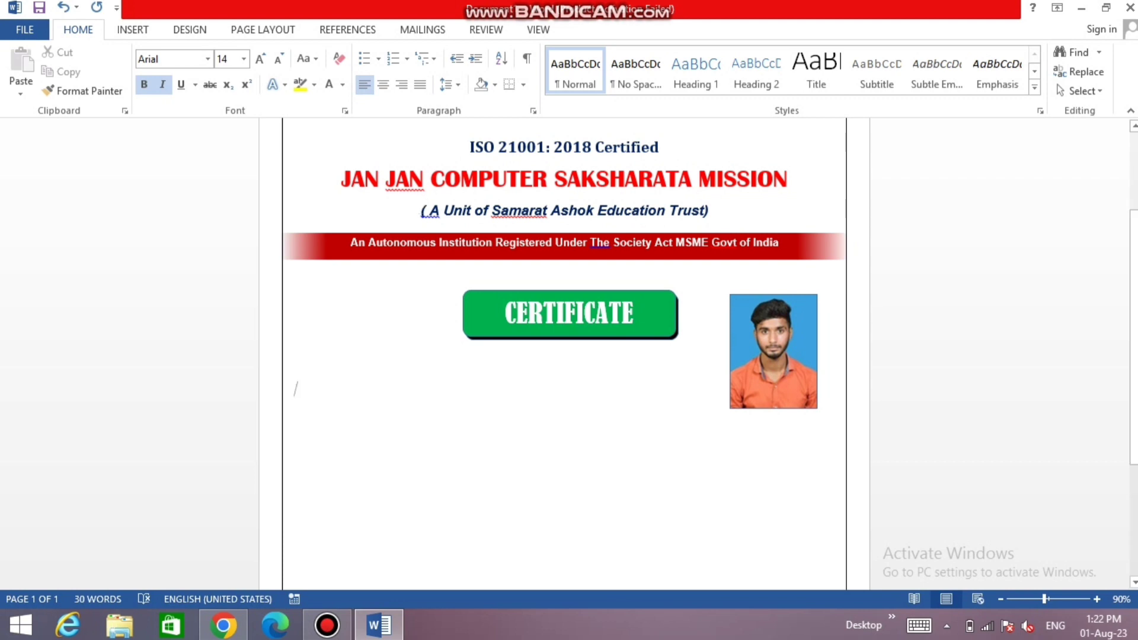
{"action": "key", "text": "Return"}
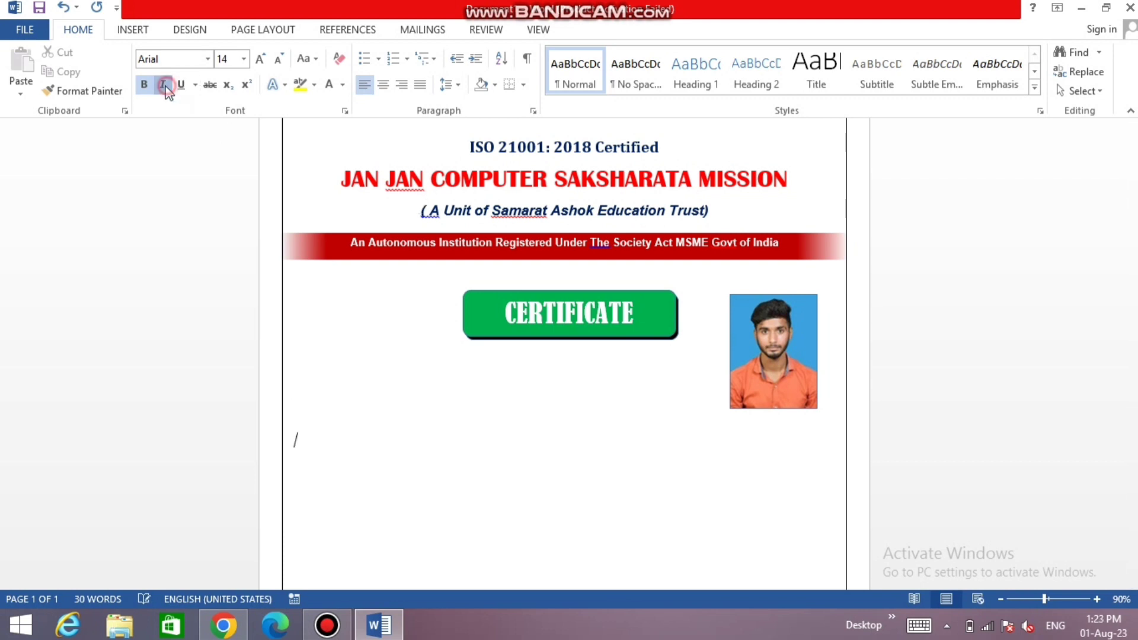
{"action": "left_click", "coordinate": [143, 86]}
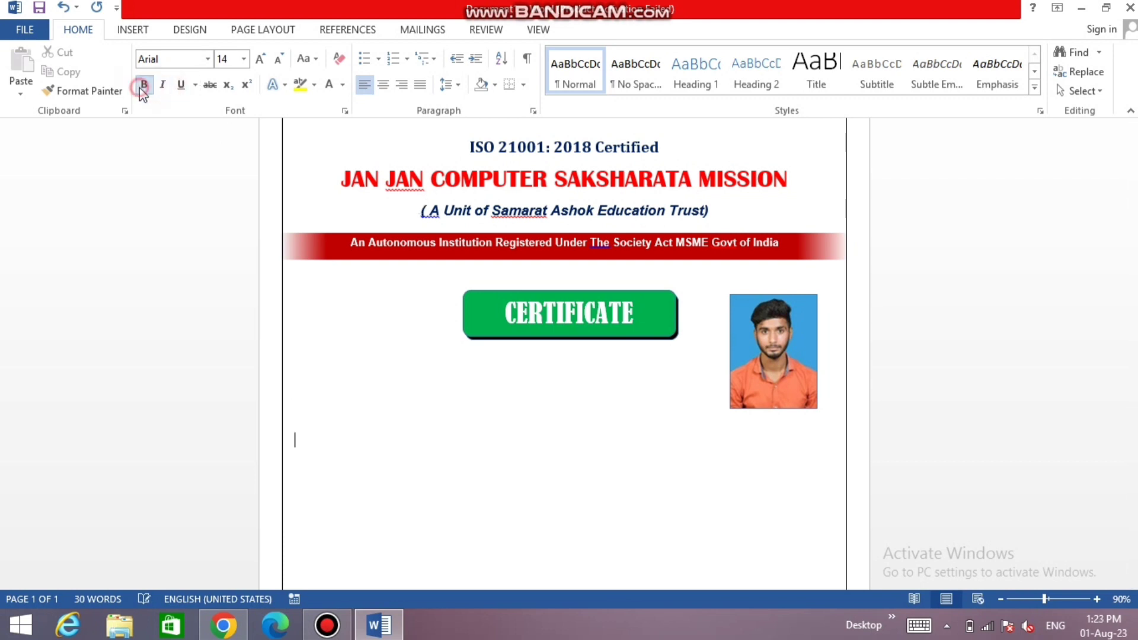
{"action": "left_click", "coordinate": [209, 59]}
{"action": "left_click", "coordinate": [209, 62]}
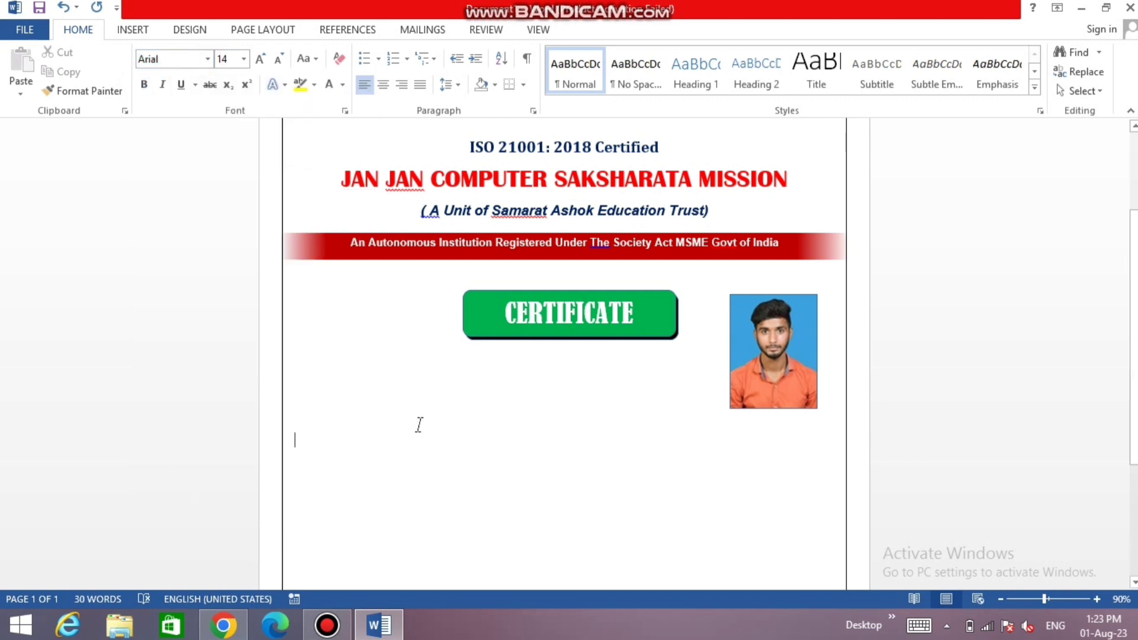
{"action": "key", "text": "ctrl+b"}
Type the 'Enrollment ID:' label with the student's ID, then 'Certificate No:' with its number.
{"action": "type", "text": "aNR"}
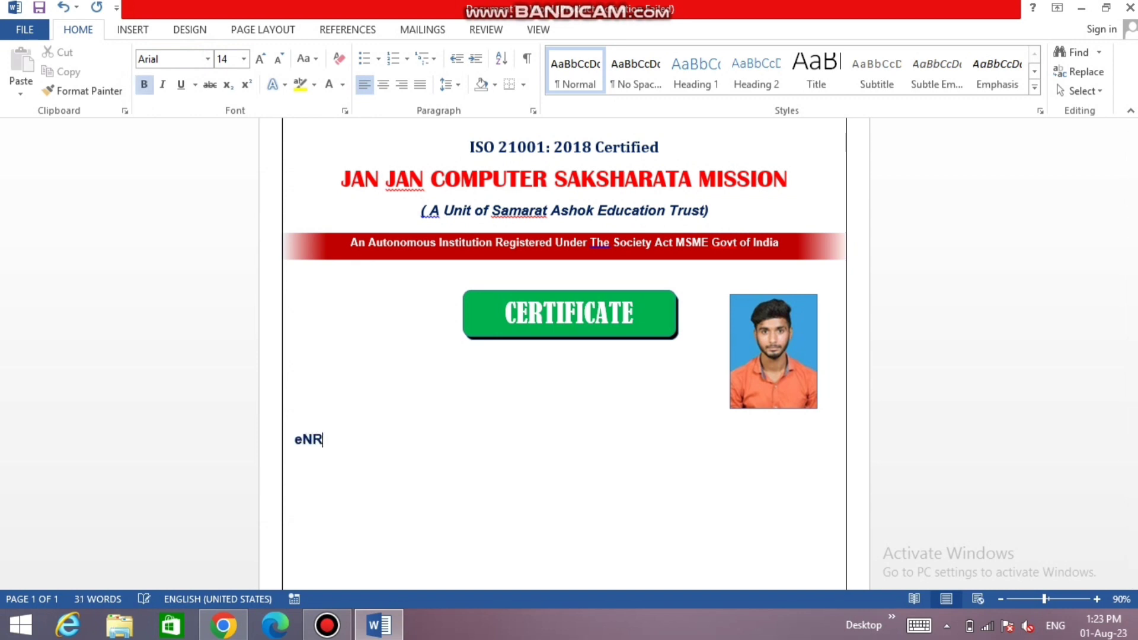
{"action": "key", "text": "BackSpace"}
{"action": "key", "text": "BackSpace"}
{"action": "key", "text": "BackSpace"}
{"action": "type", "text": "Enr"}
{"action": "type", "text": "ollment ID: "}
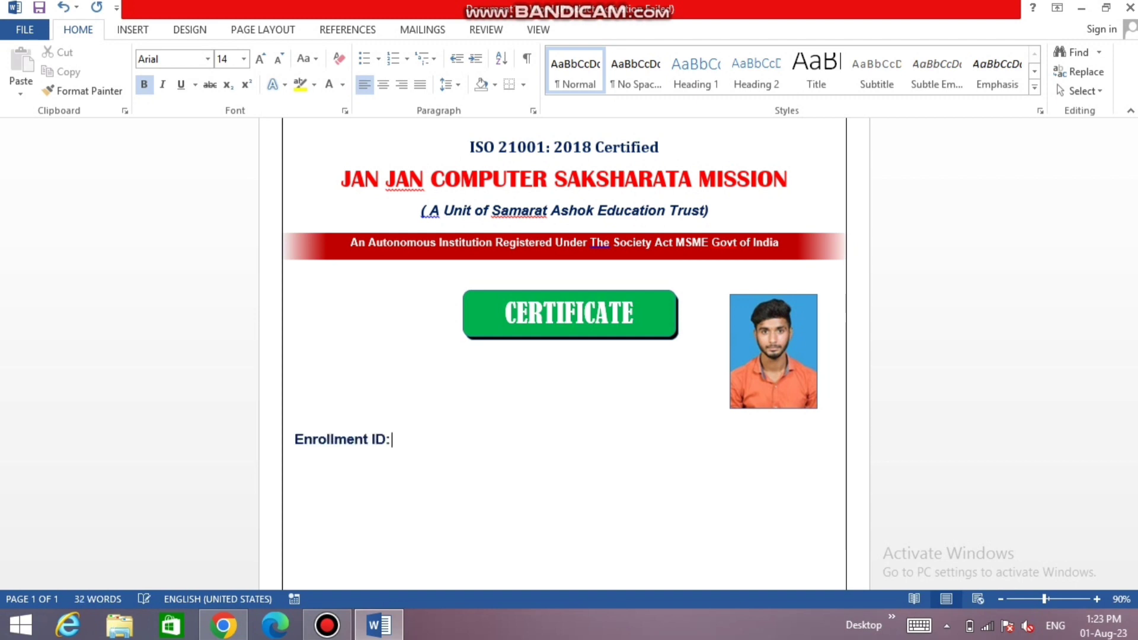
{"action": "type", "text": "JJC"}
{"action": "type", "text": "SM2023"}
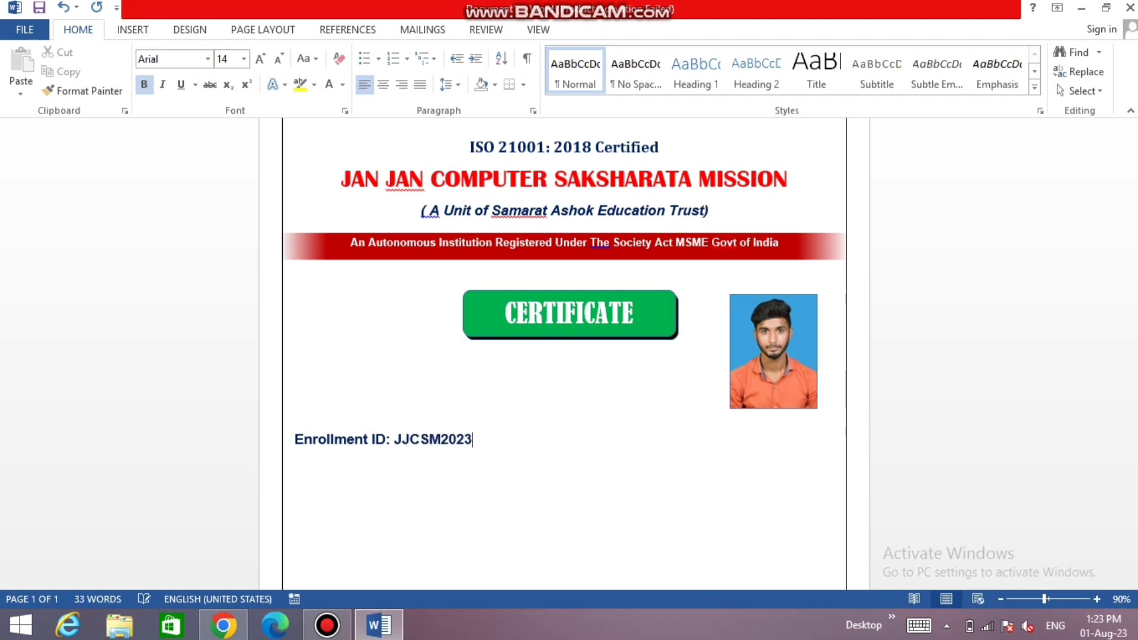
{"action": "type", "text": "1452"}
{"action": "type", "text": "Certified"}
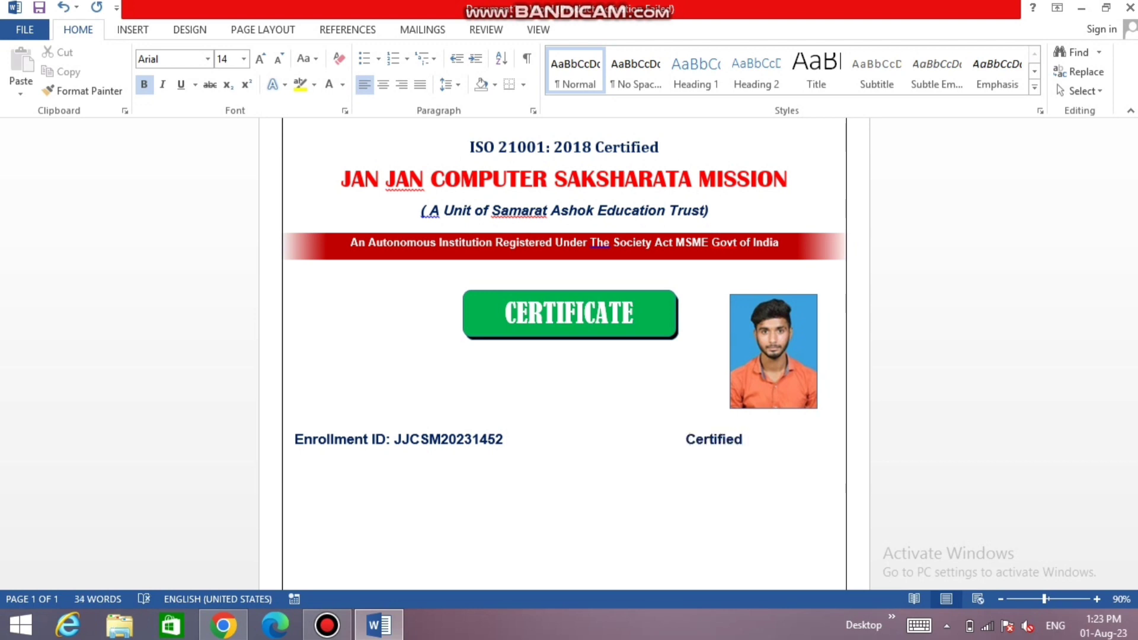
{"action": "key", "text": "BackSpace"}
{"action": "key", "text": "BackSpace"}
{"action": "type", "text": "cate No: "}
{"action": "type", "text": "524"}
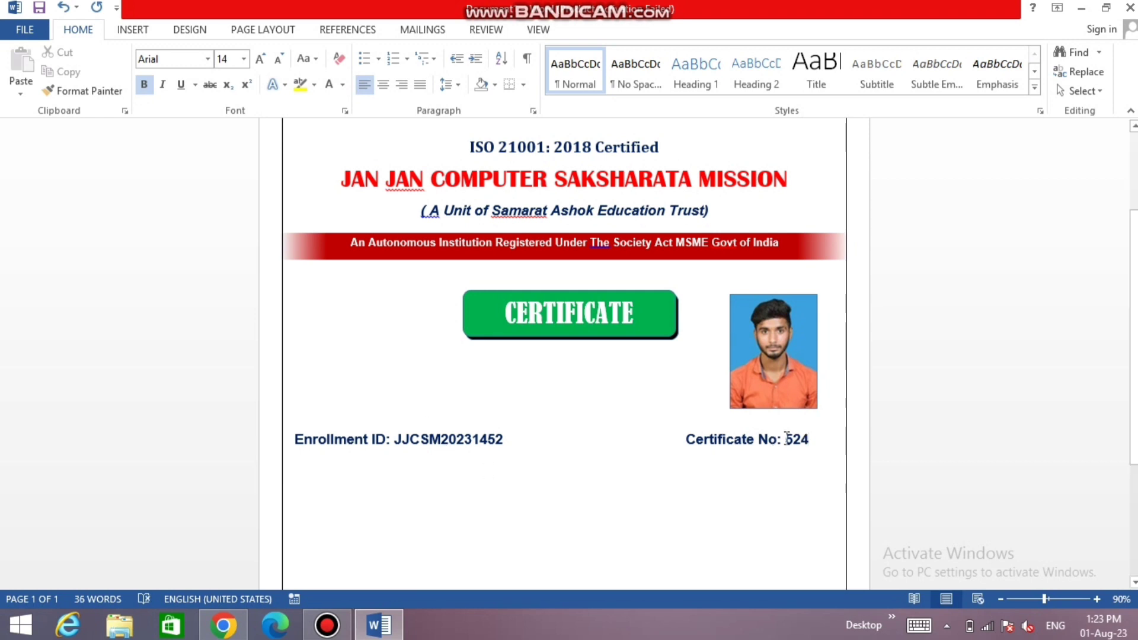
{"action": "left_click_drag", "start_coordinate": [819, 440], "coordinate": [368, 408]}
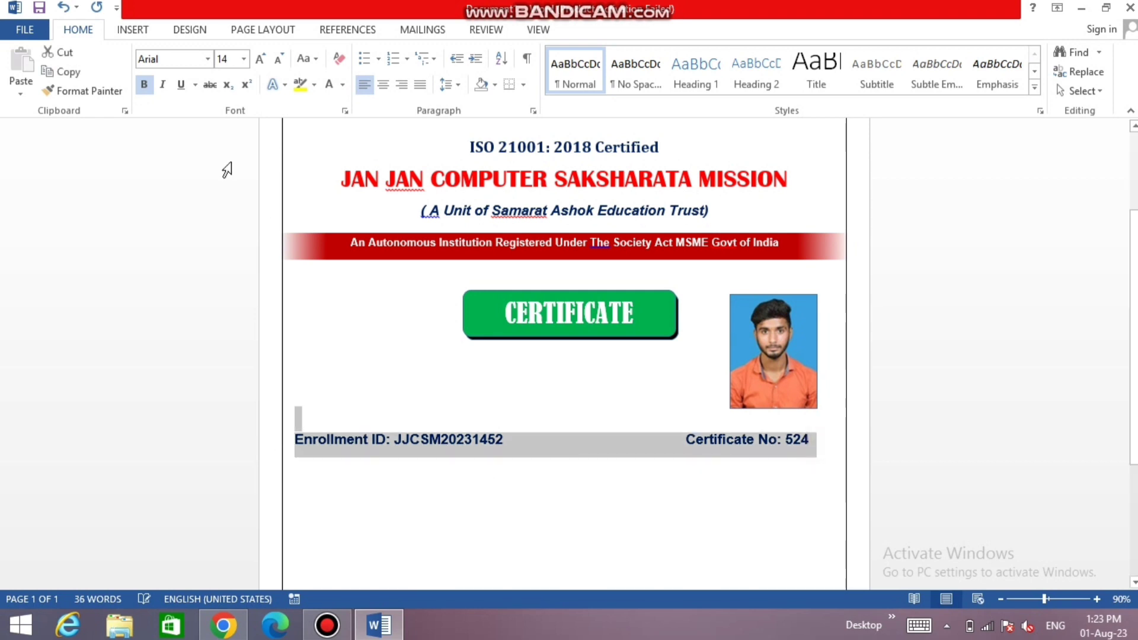
Shrink the selected ID line to 12 pt and zoom the page view to 100%.
{"action": "left_click", "coordinate": [276, 60]}
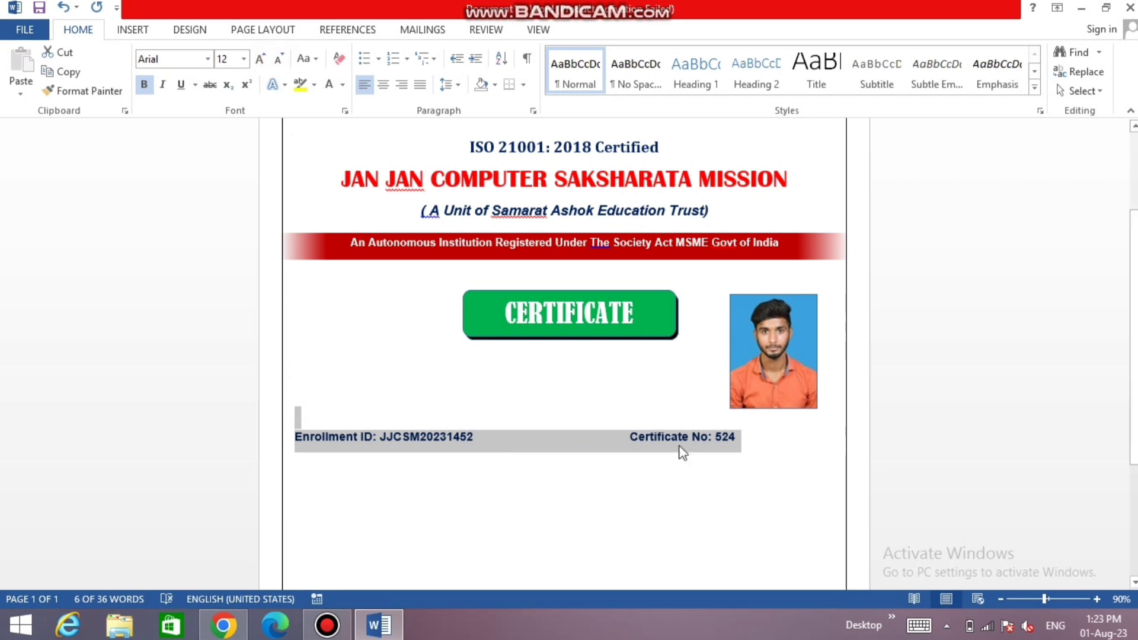
{"action": "left_click", "coordinate": [1054, 598]}
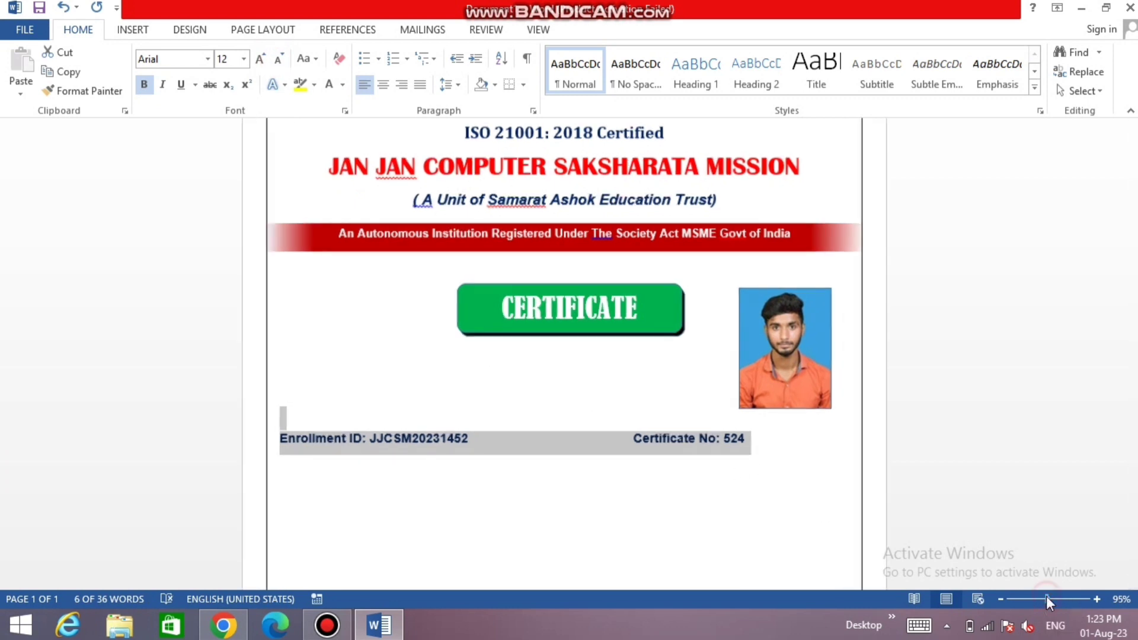
{"action": "left_click", "coordinate": [1096, 599]}
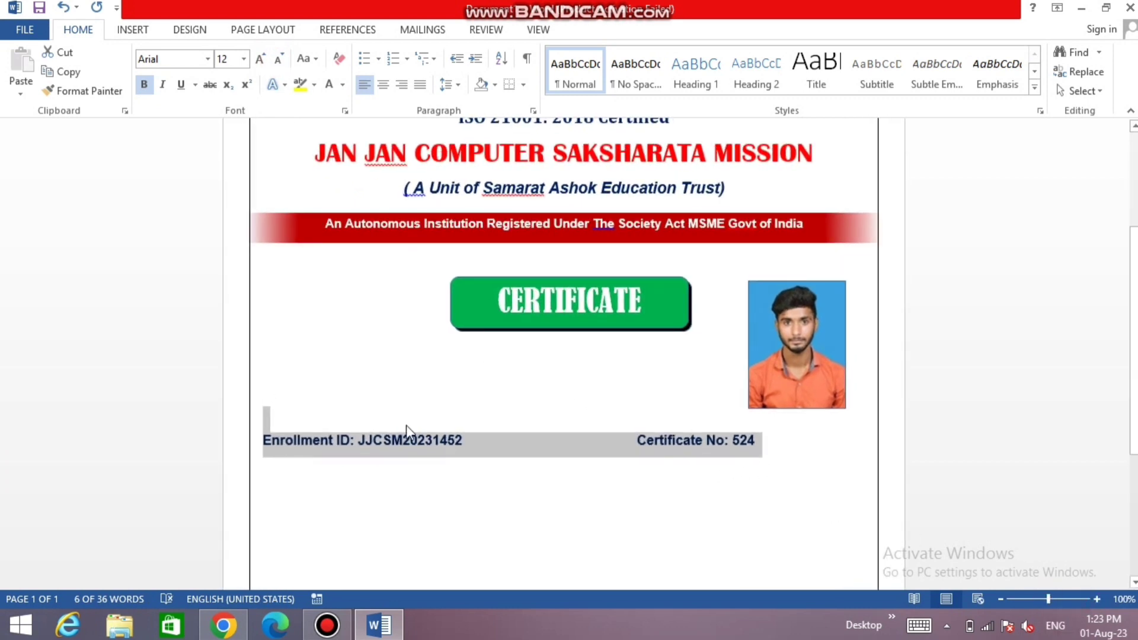
{"action": "left_click", "coordinate": [508, 441]}
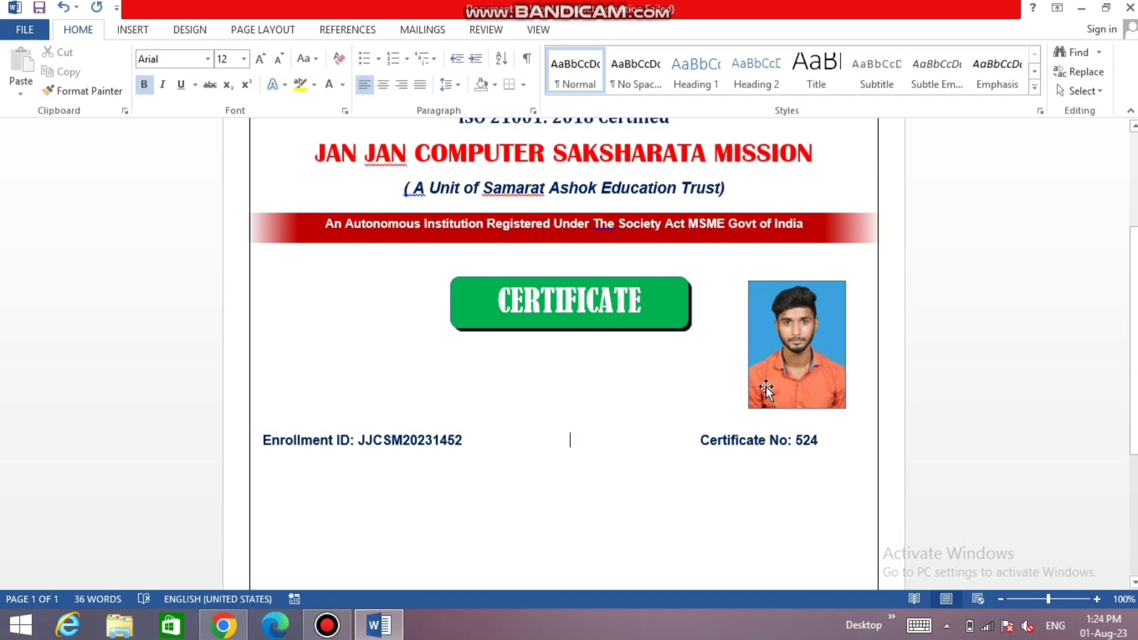
Nudge the photo up slightly and delete the blank line above the ID line.
{"action": "left_click_drag", "start_coordinate": [765, 386], "coordinate": [771, 370]}
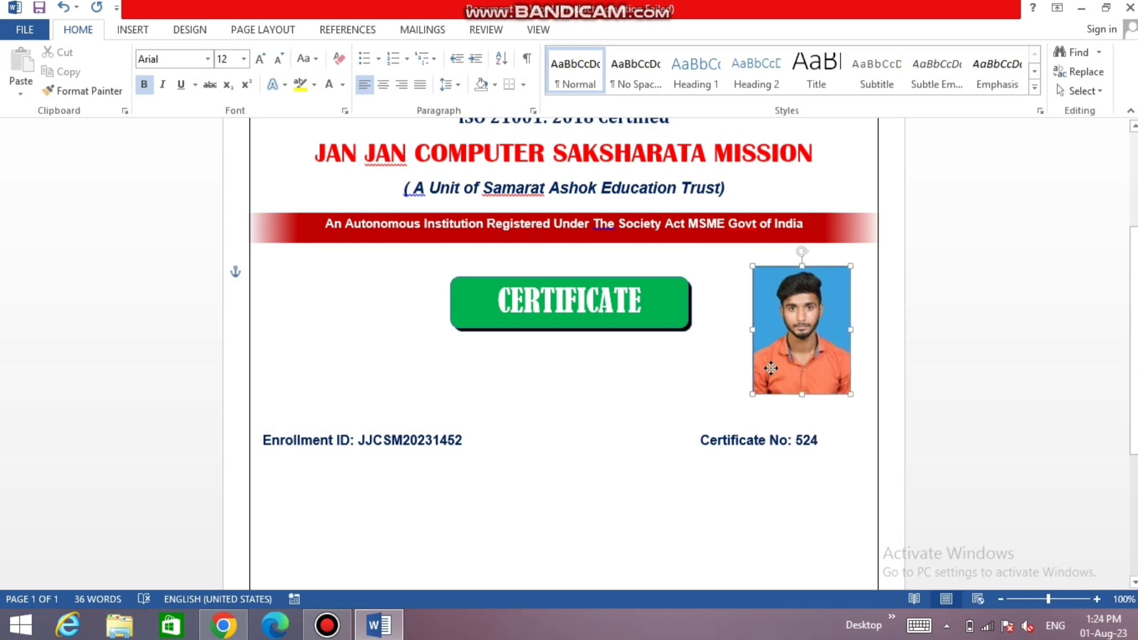
{"action": "left_click", "coordinate": [501, 404]}
{"action": "key", "text": "BackSpace"}
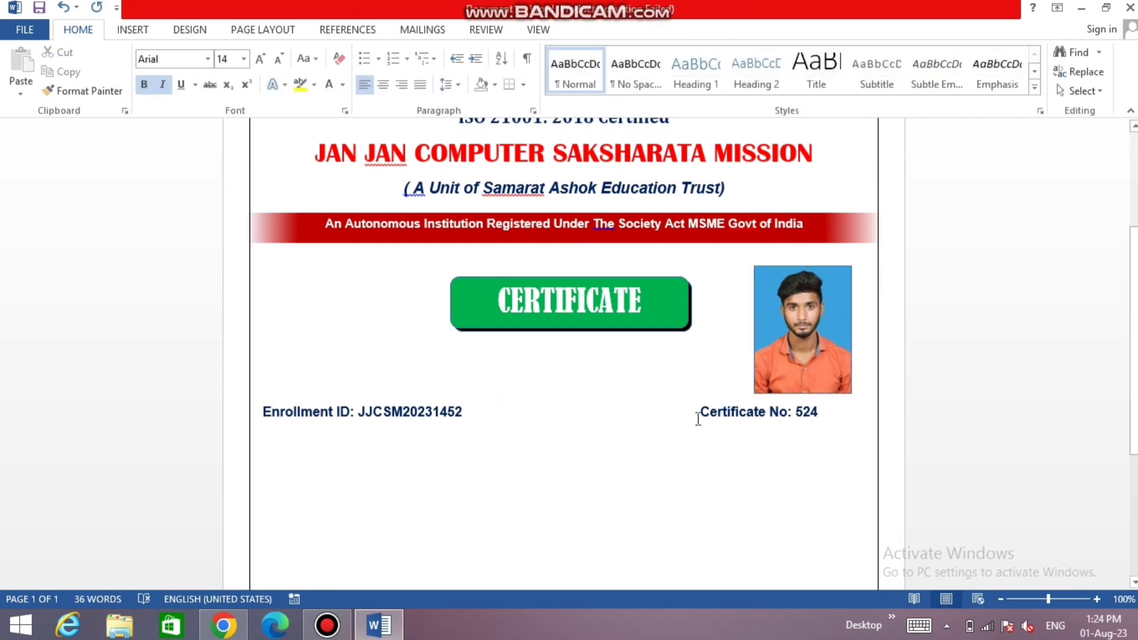
Remove bold formatting from the whole ID line.
{"action": "left_click", "coordinate": [698, 418]}
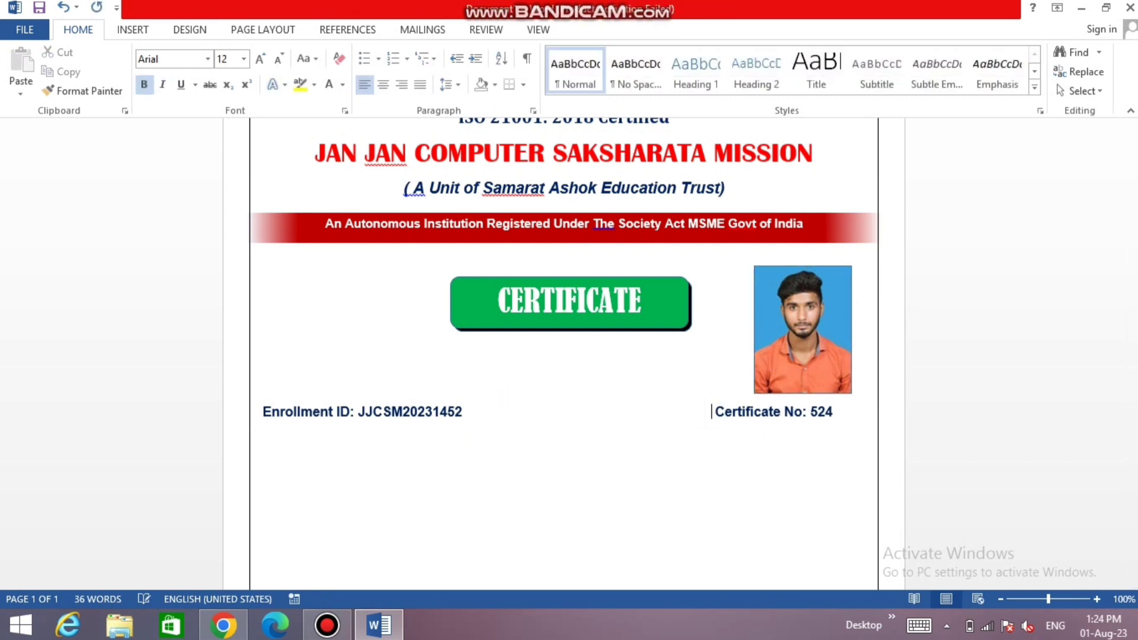
{"action": "left_click_drag", "start_coordinate": [855, 414], "coordinate": [226, 406]}
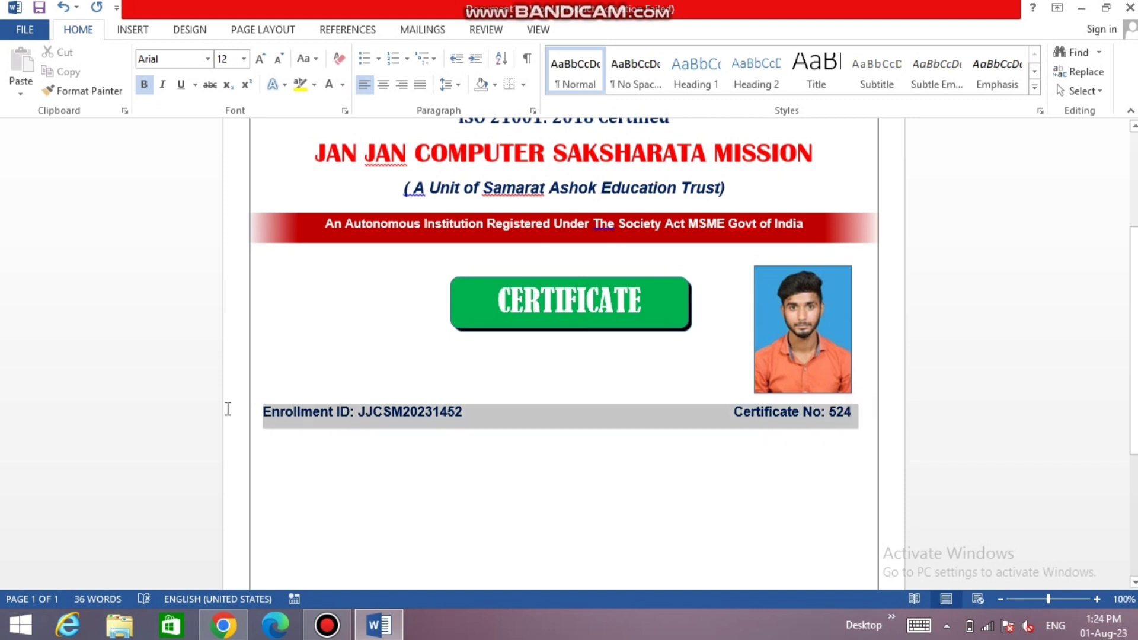
{"action": "left_click", "coordinate": [144, 84]}
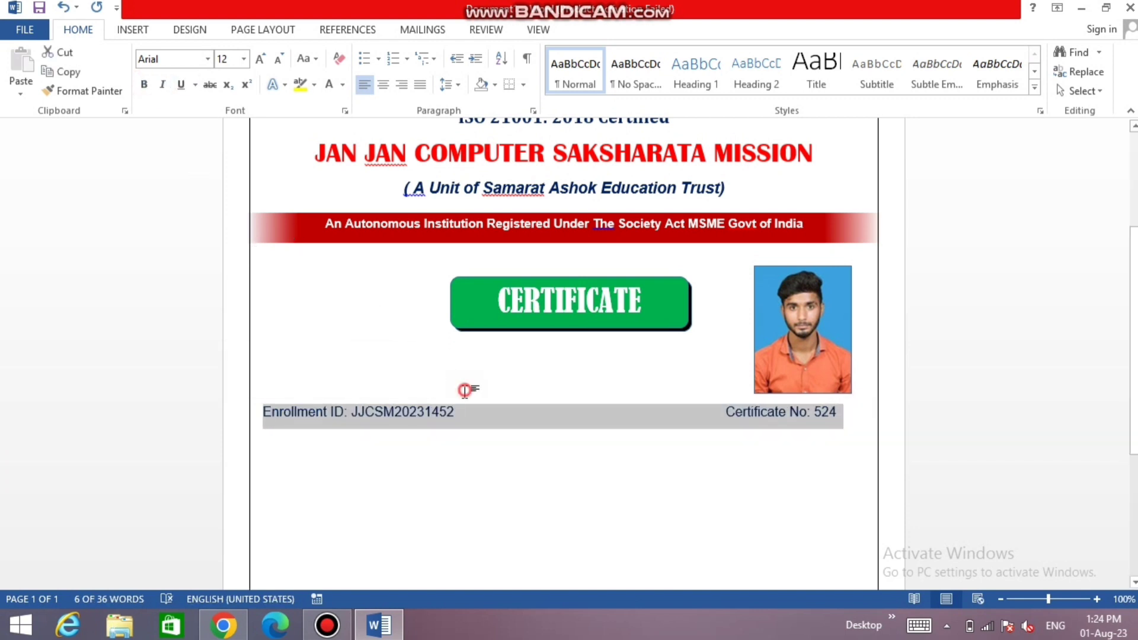
{"action": "left_click", "coordinate": [342, 411]}
Bold only the 'Enrollment ID:' and 'Certificate No:' labels, then start a new line after 524.
{"action": "left_click_drag", "start_coordinate": [347, 411], "coordinate": [237, 408]}
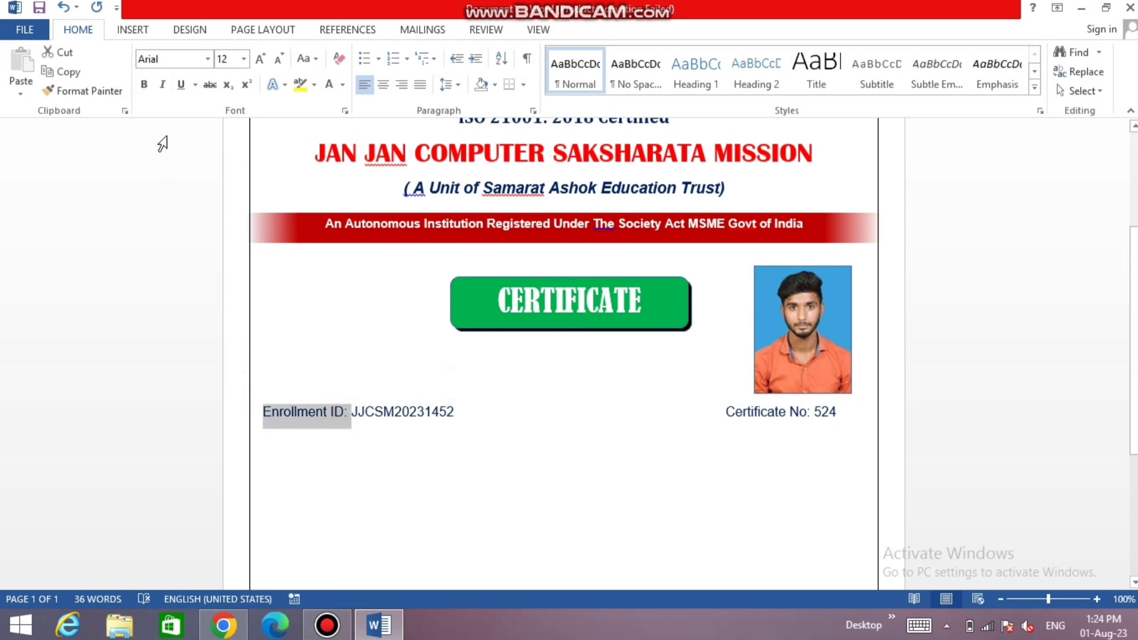
{"action": "left_click", "coordinate": [144, 85]}
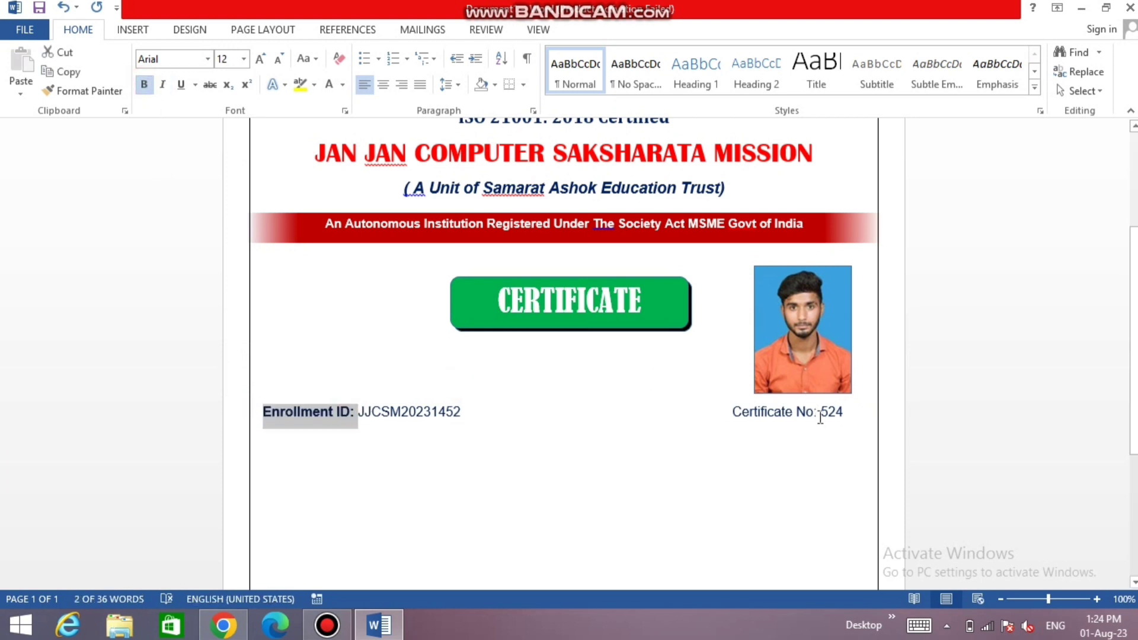
{"action": "mouse_move", "coordinate": [821, 415]}
{"action": "left_mouse_down"}
{"action": "mouse_move", "coordinate": [723, 414]}
{"action": "mouse_move", "coordinate": [810, 422]}
{"action": "left_mouse_up"}
{"action": "left_click", "coordinate": [724, 416]}
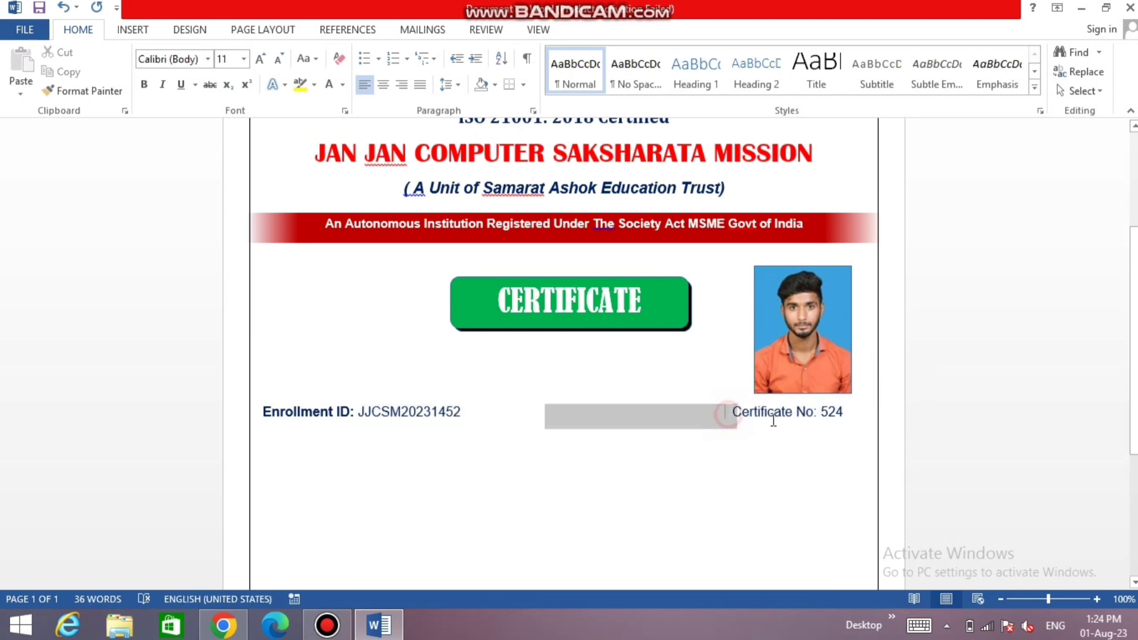
{"action": "left_click", "coordinate": [804, 430]}
{"action": "left_click_drag", "start_coordinate": [819, 412], "coordinate": [733, 412]}
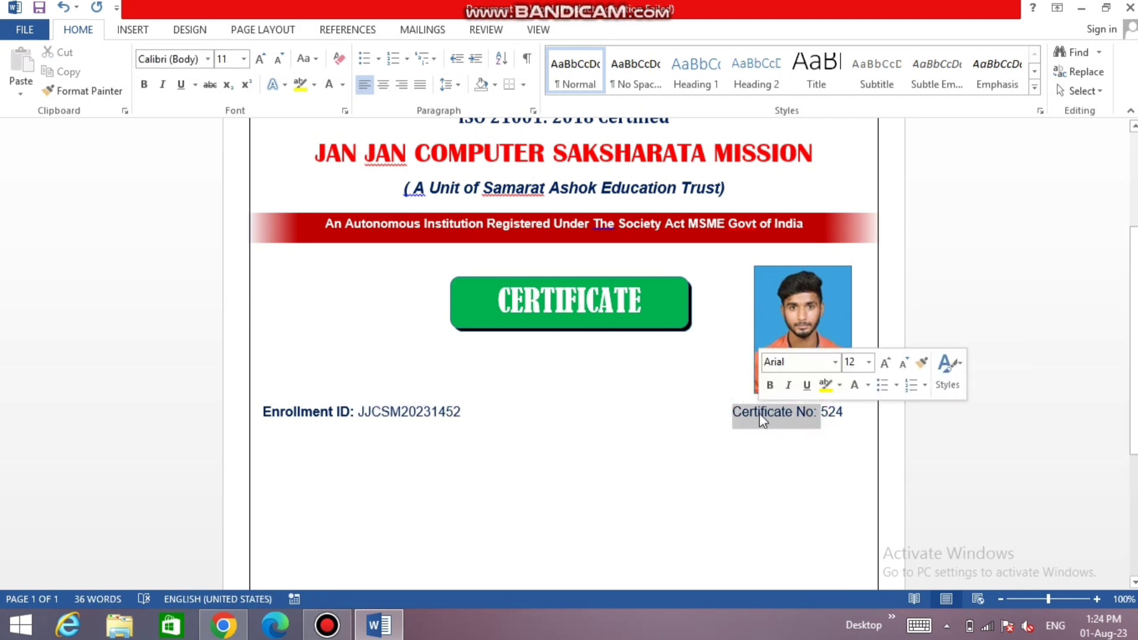
{"action": "key", "text": "ctrl+b"}
{"action": "left_click", "coordinate": [756, 462]}
{"action": "left_click", "coordinate": [860, 413]}
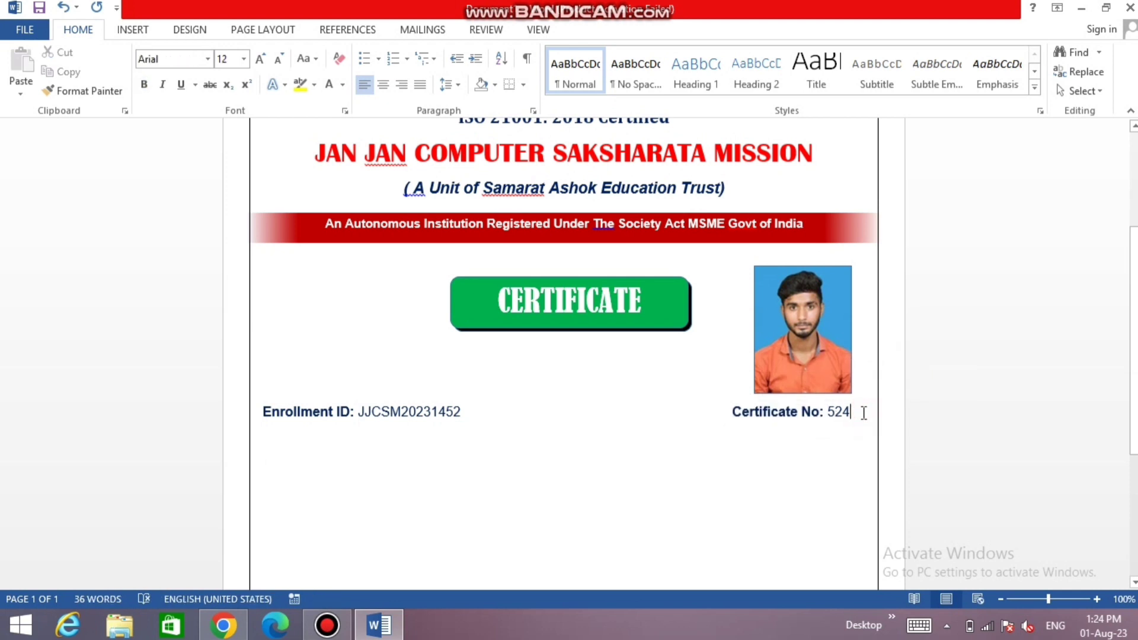
{"action": "key", "text": "Return"}
Type the centred 'This is to Certify that' sentence with the student's and parent's names, breaking before 'son / Daughter'.
{"action": "left_click", "coordinate": [383, 86]}
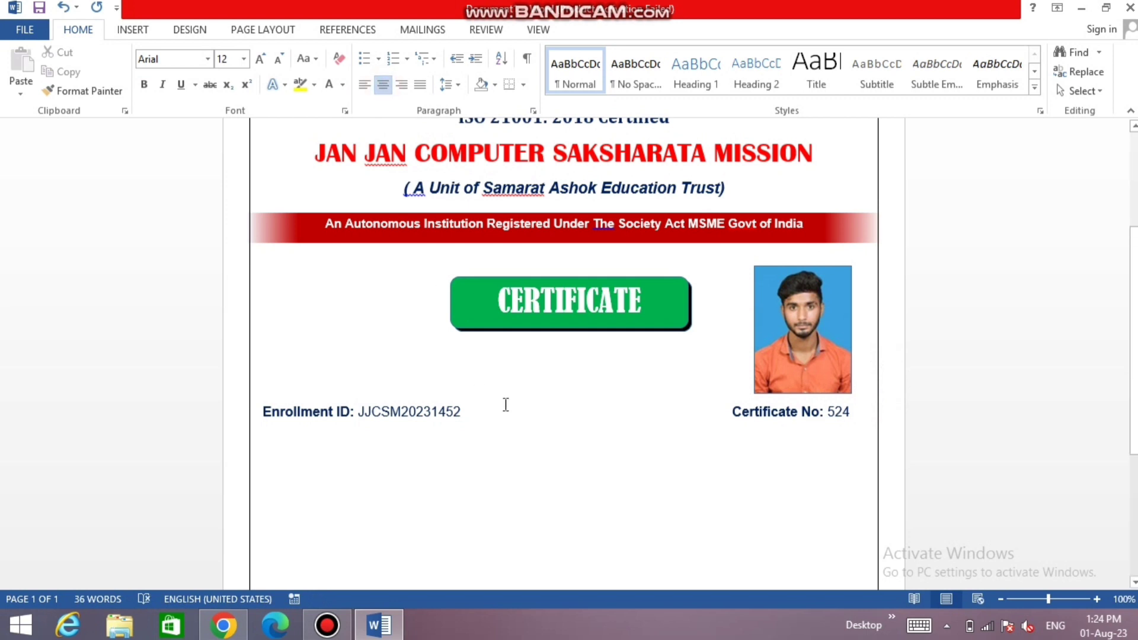
{"action": "type", "text": "Thi"}
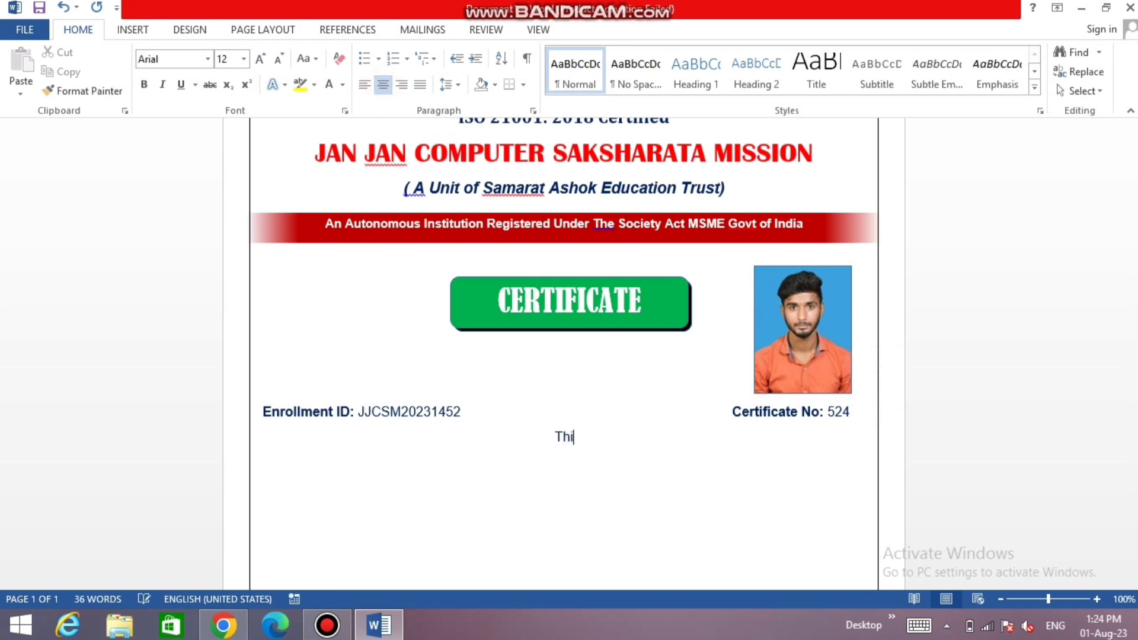
{"action": "type", "text": "s"}
{"action": "type", "text": "is to"}
{"action": "type", "text": "Cer"}
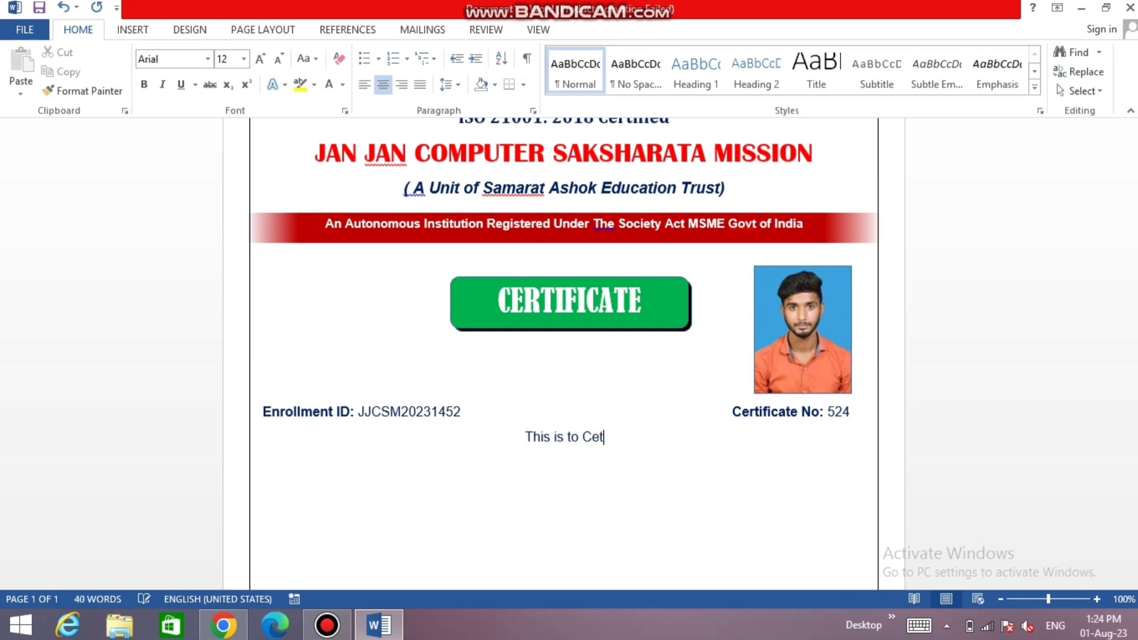
{"action": "type", "text": "t"}
{"action": "key", "text": "BackSpace"}
{"action": "key", "text": "BackSpace"}
{"action": "type", "text": "rtif"}
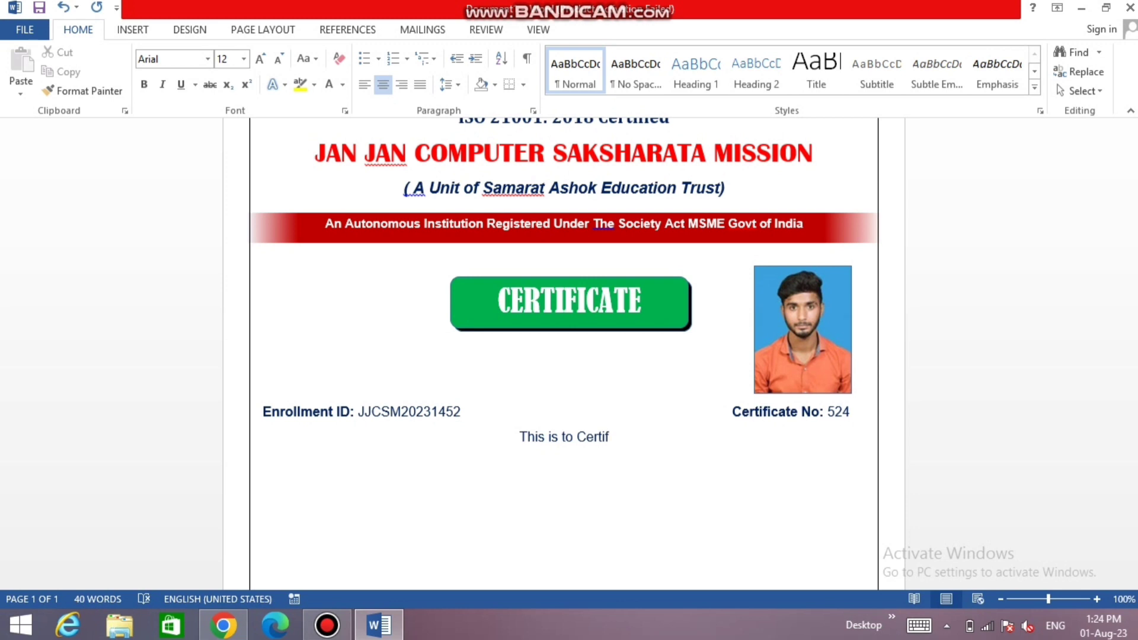
{"action": "type", "text": "y"}
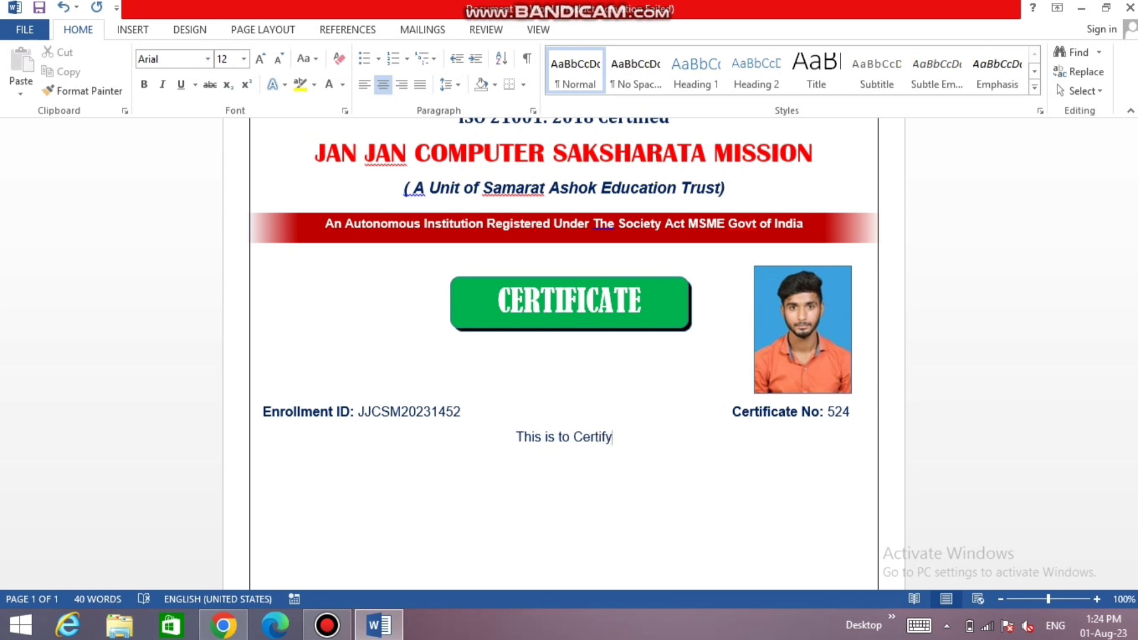
{"action": "type", "text": " tha km "}
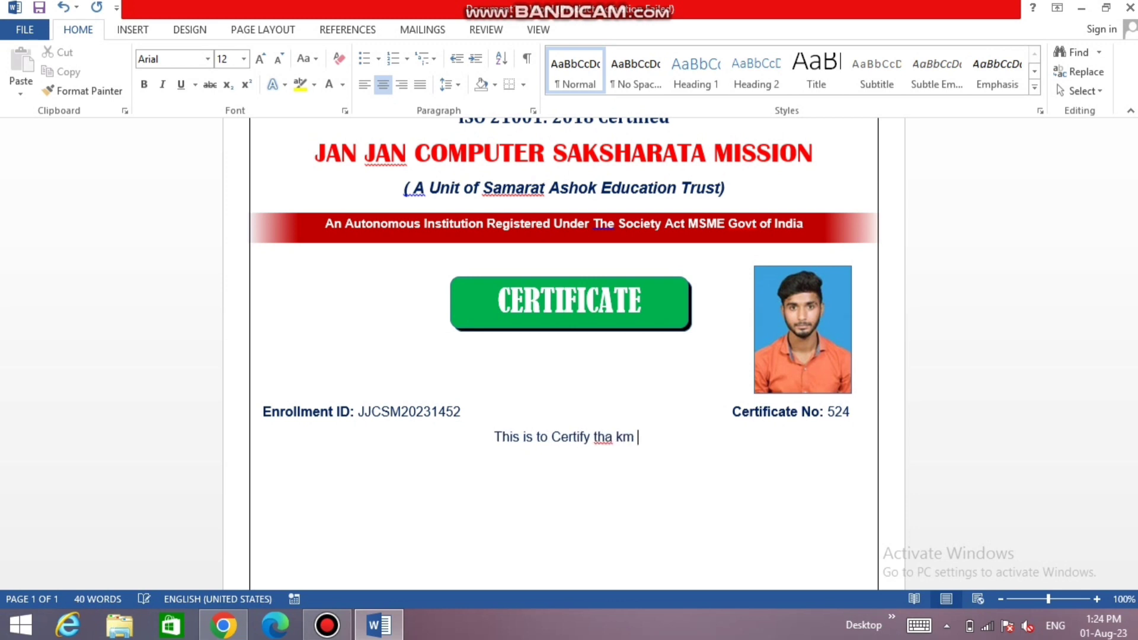
{"action": "type", "text": "smt sri "}
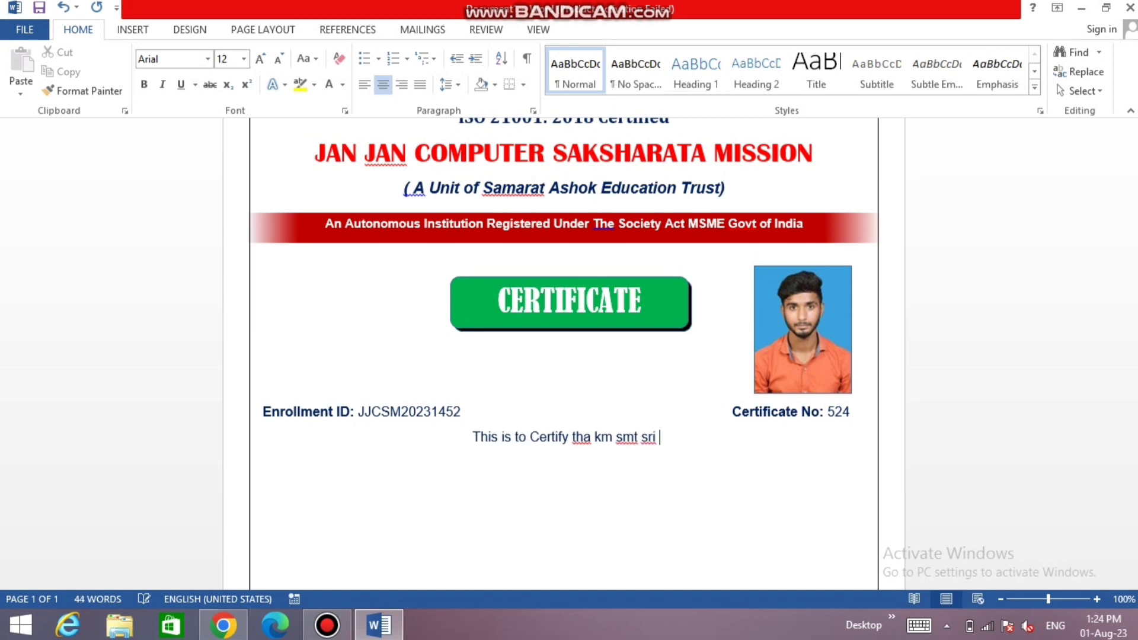
{"action": "type", "text": "ROHIT KUM"}
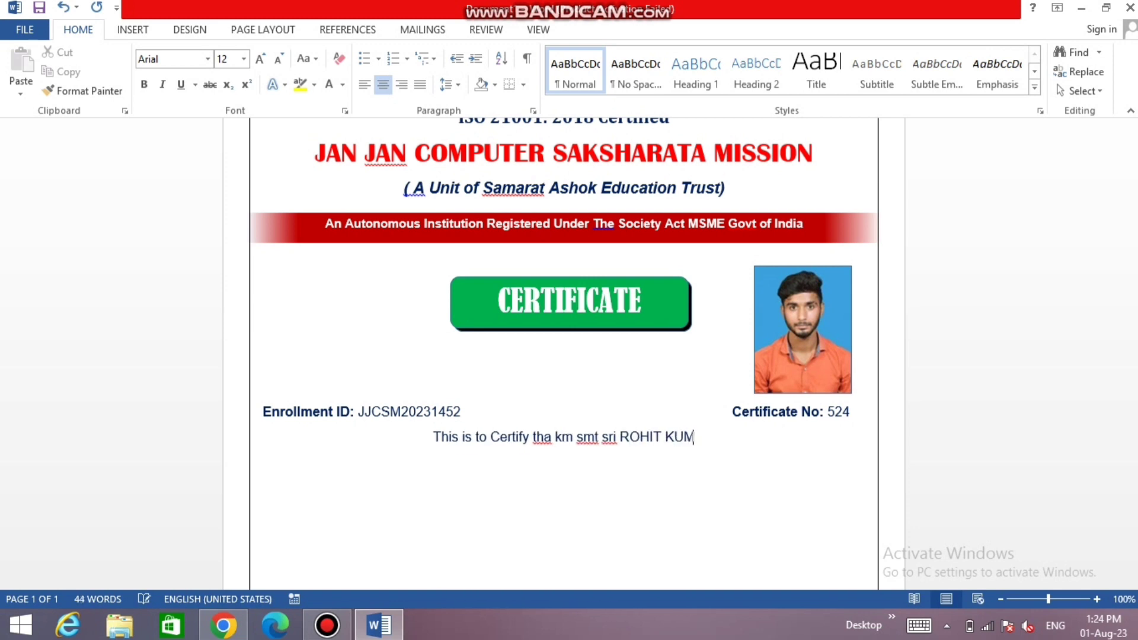
{"action": "type", "text": "AR son "}
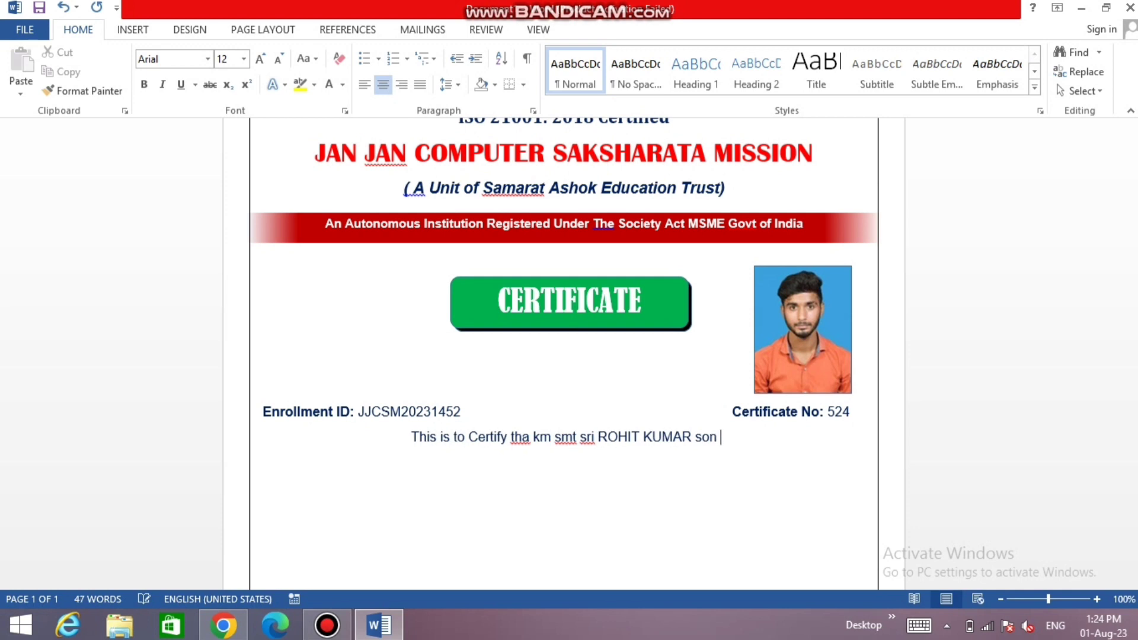
{"action": "type", "text": "/ d"}
{"action": "key", "text": "BackSpace"}
{"action": "type", "text": "D"}
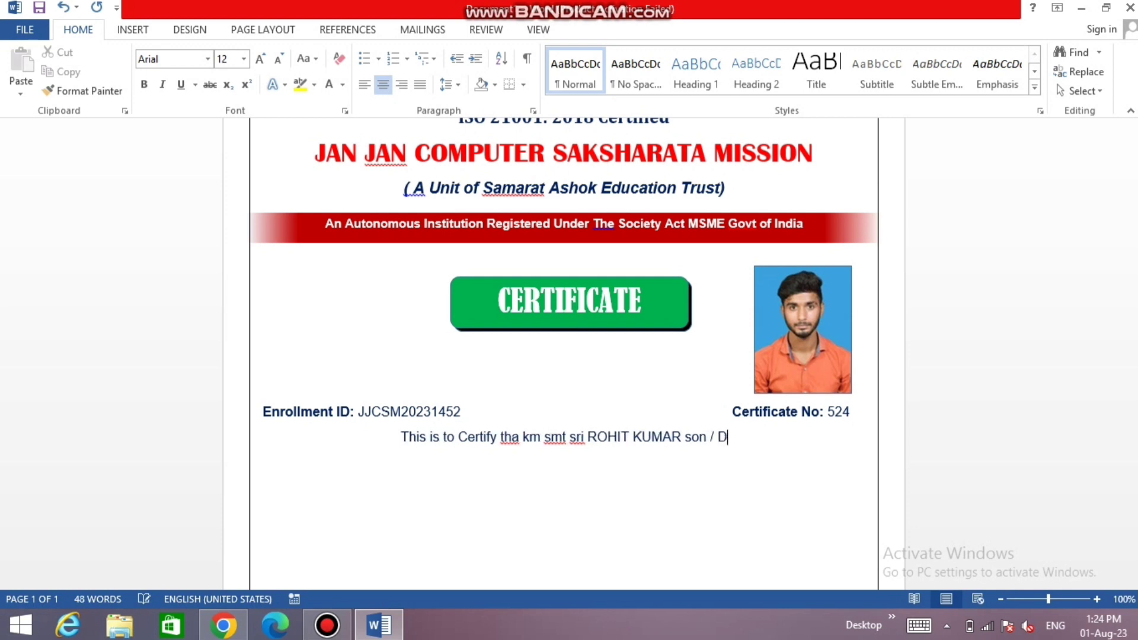
{"action": "type", "text": "aught"}
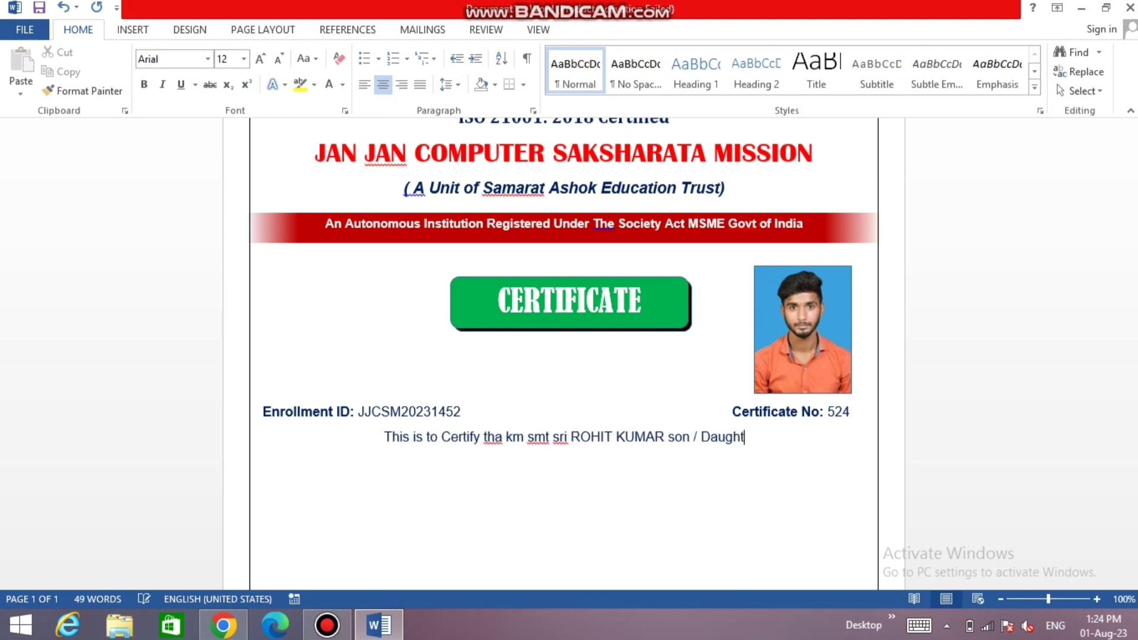
{"action": "type", "text": "er"}
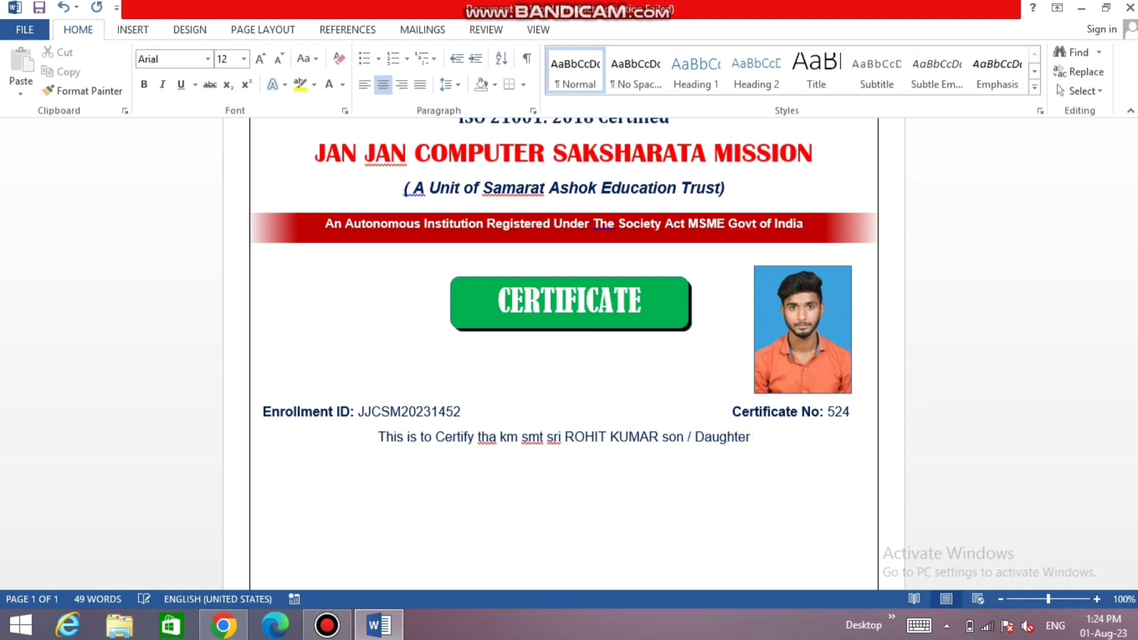
{"action": "type", "text": " of Sri "}
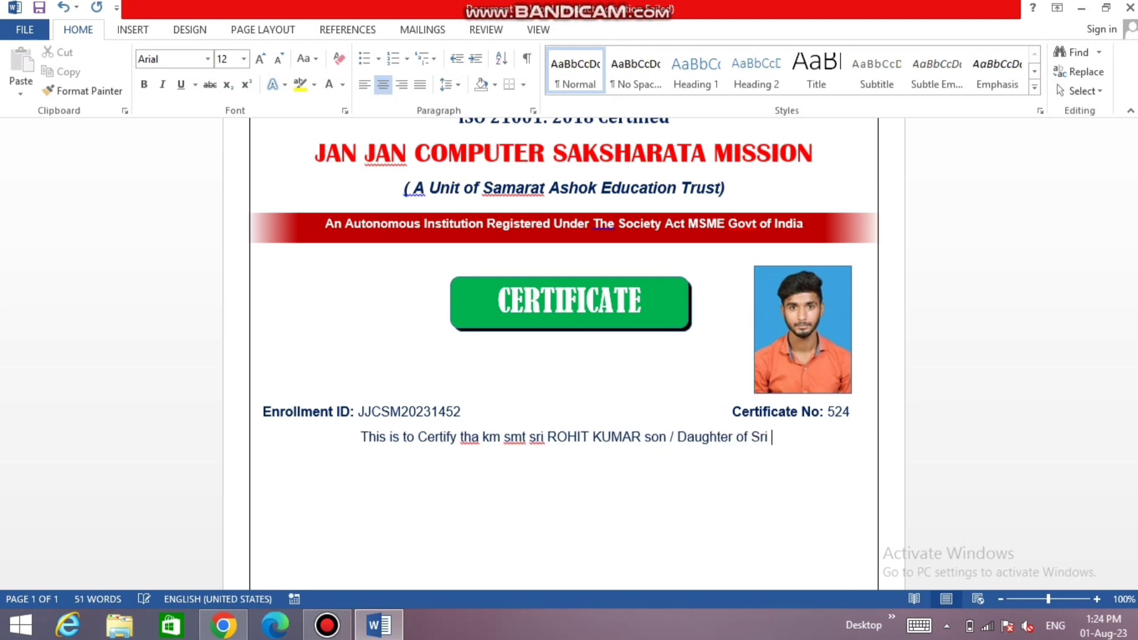
{"action": "type", "text": "RAM B"}
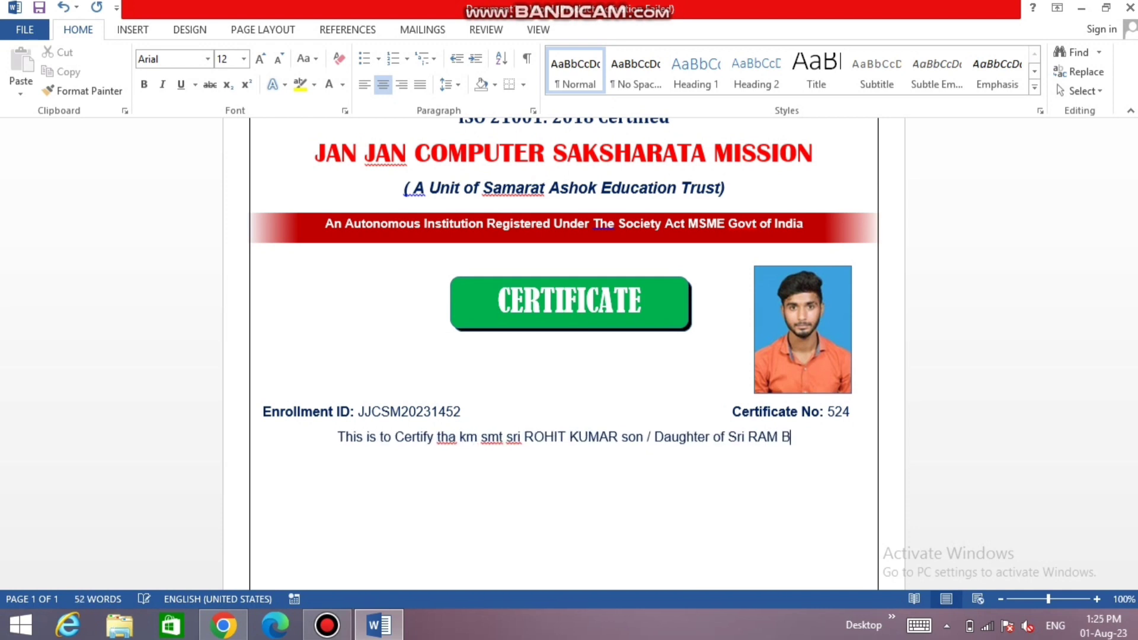
{"action": "type", "text": "ABU"}
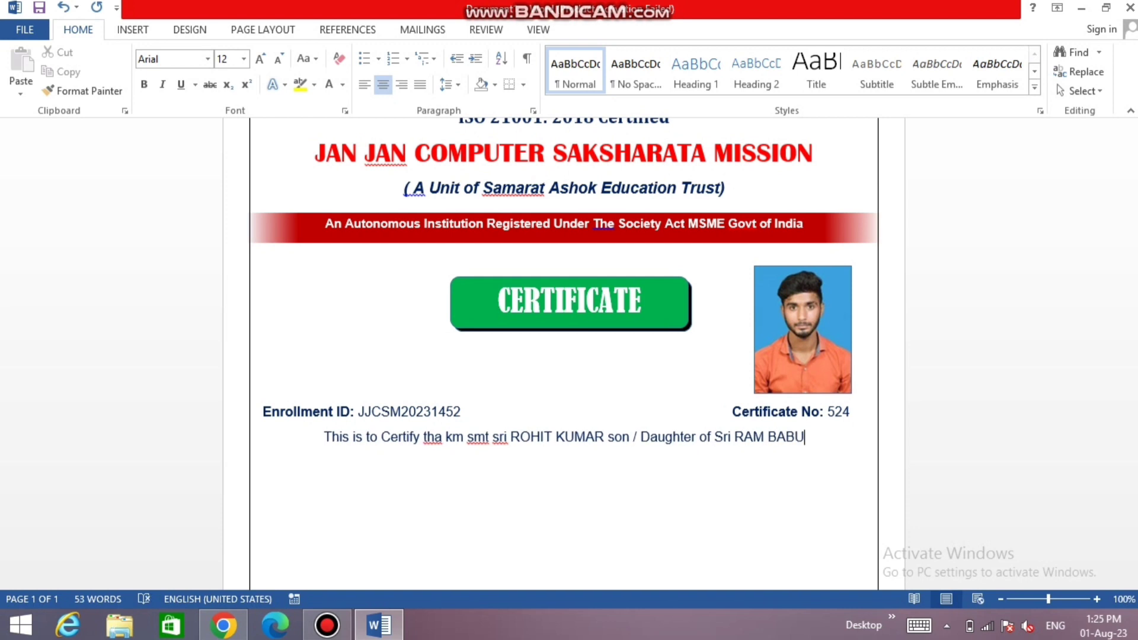
{"action": "left_click", "coordinate": [608, 438]}
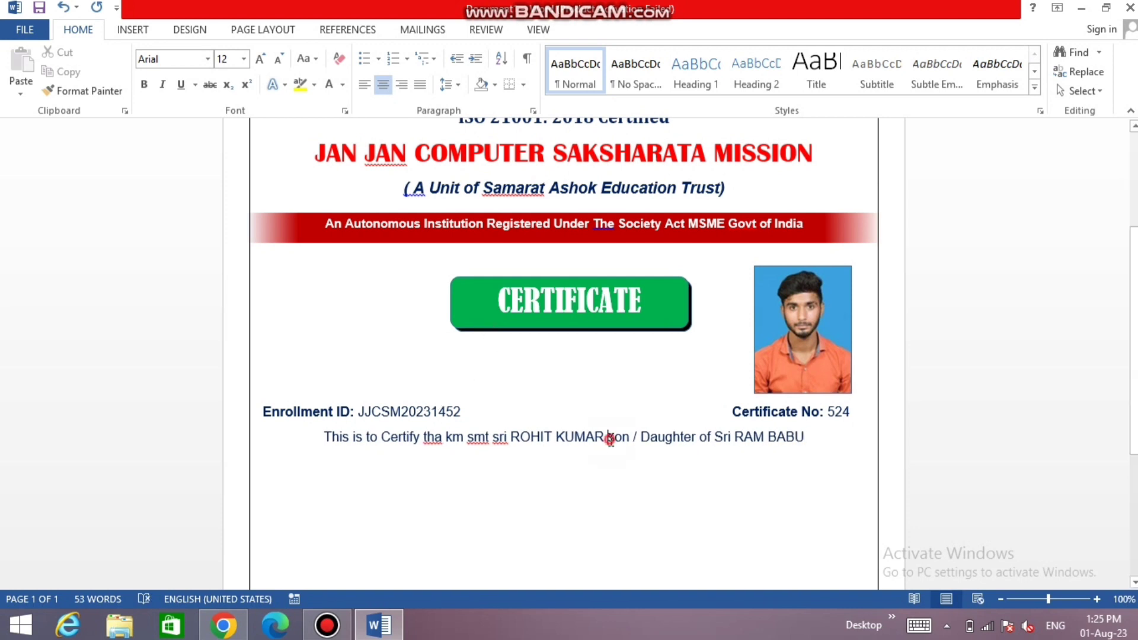
{"action": "key", "text": "Return"}
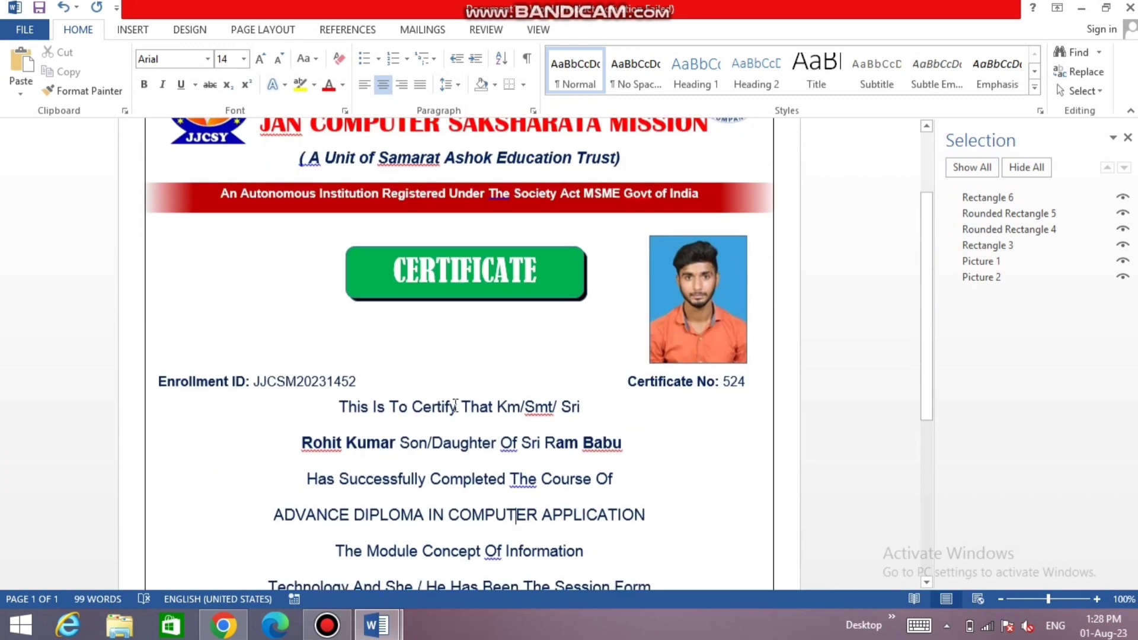
Insert the QR code image from the computer into the certificate.
{"action": "scroll", "coordinate": [455, 406], "scroll_direction": "down", "scroll_amount": 2}
{"action": "scroll", "coordinate": [456, 427], "scroll_direction": "down", "scroll_amount": 2}
{"action": "scroll", "coordinate": [457, 474], "scroll_direction": "down", "scroll_amount": 2}
{"action": "scroll", "coordinate": [459, 523], "scroll_direction": "down", "scroll_amount": 2}
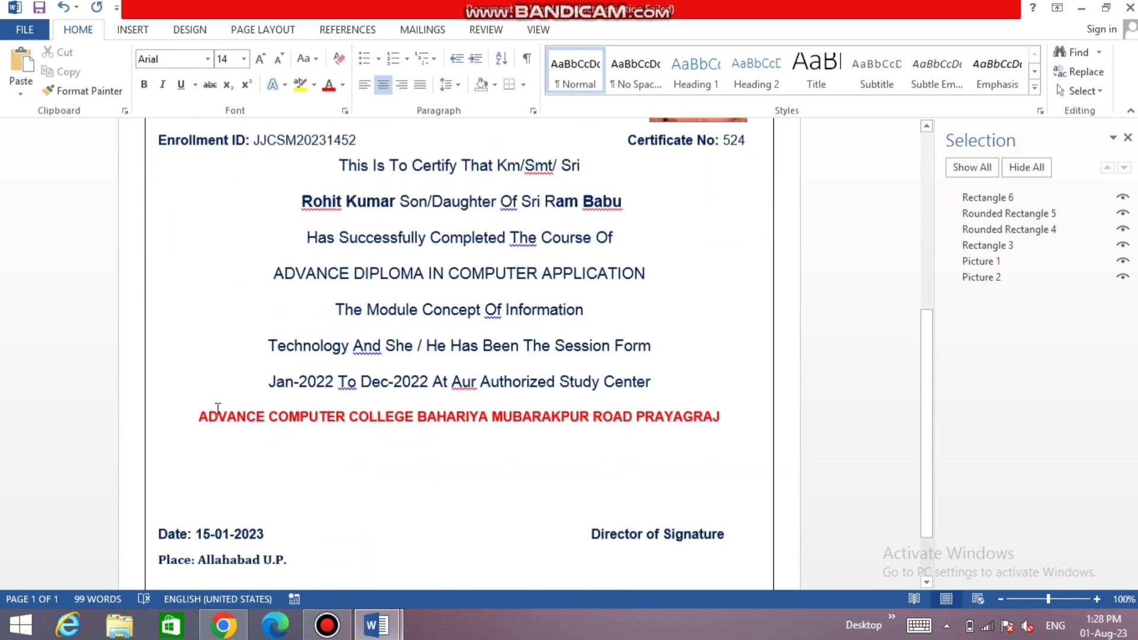
{"action": "left_click", "coordinate": [133, 30]}
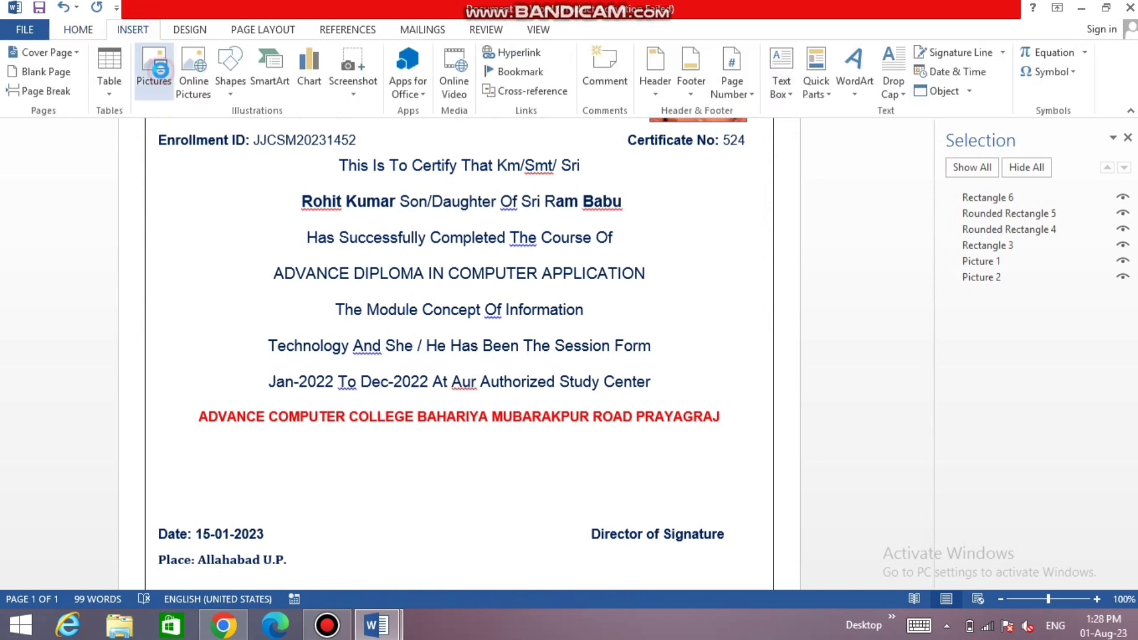
{"action": "left_click", "coordinate": [155, 70]}
{"action": "scroll", "coordinate": [392, 239], "scroll_direction": "down", "scroll_amount": 5}
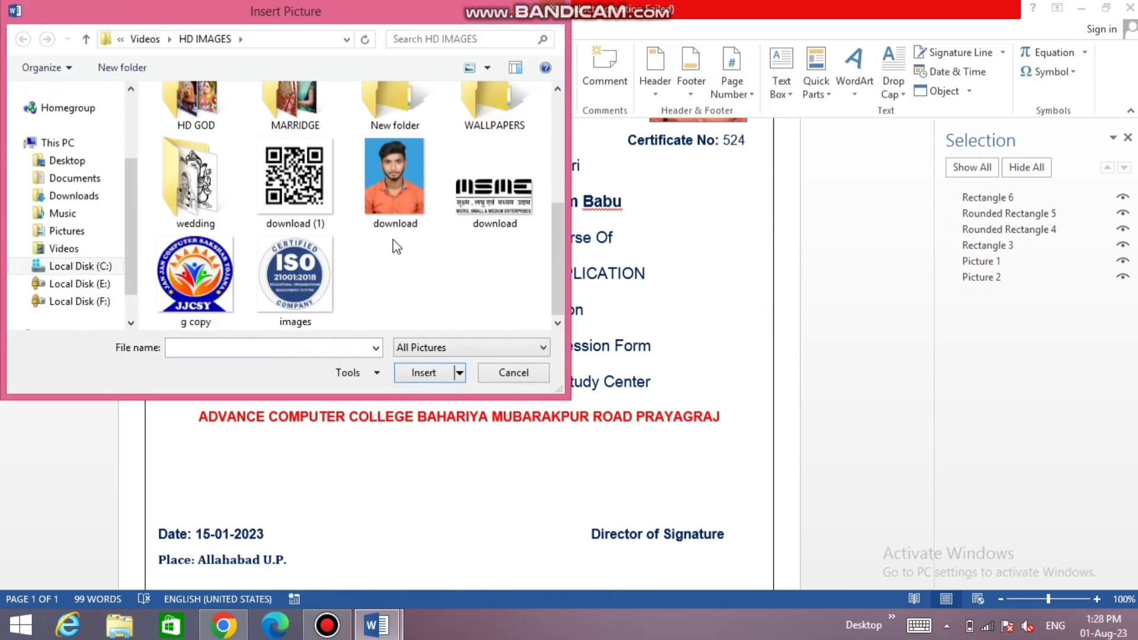
{"action": "left_click", "coordinate": [263, 202]}
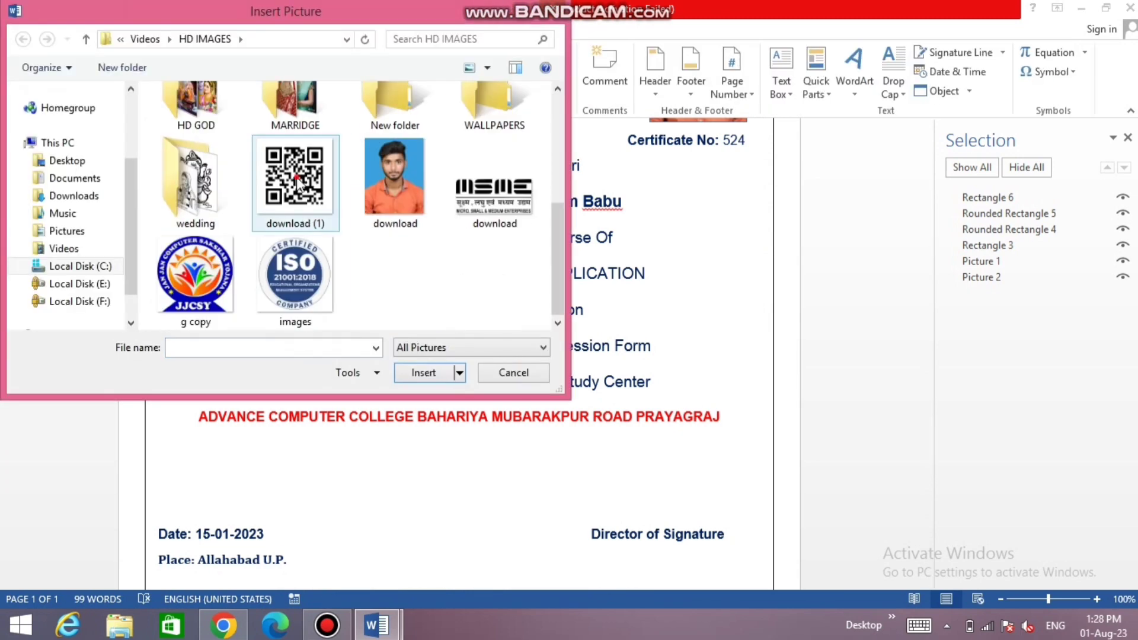
{"action": "left_click", "coordinate": [425, 372]}
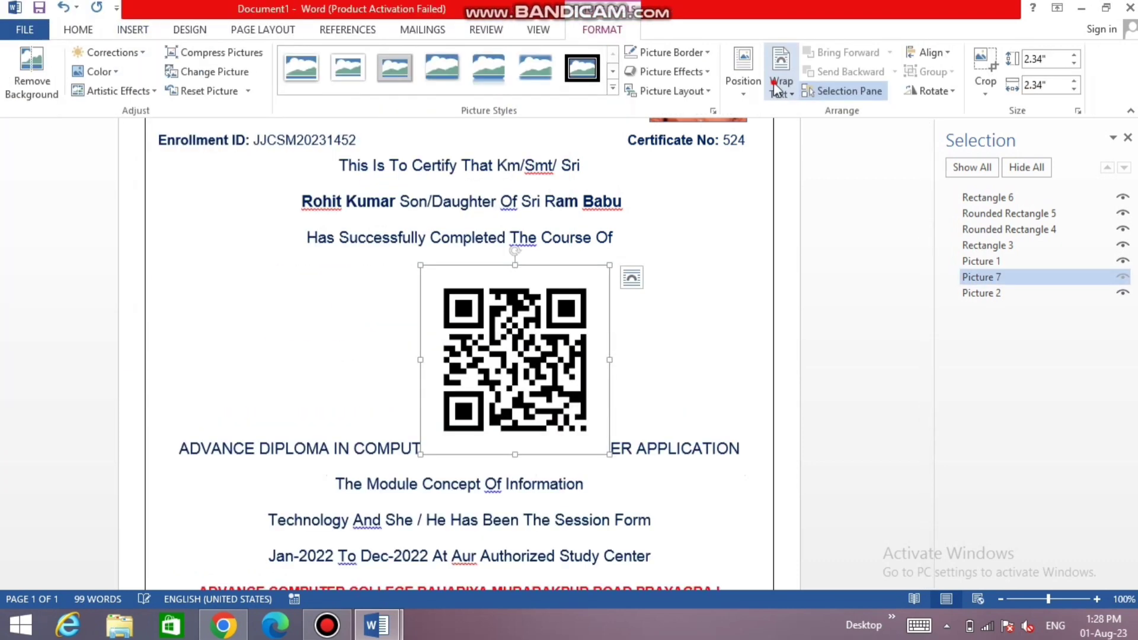
Float the QR code In Front of Text and resize it beside the date line.
{"action": "left_click", "coordinate": [777, 86]}
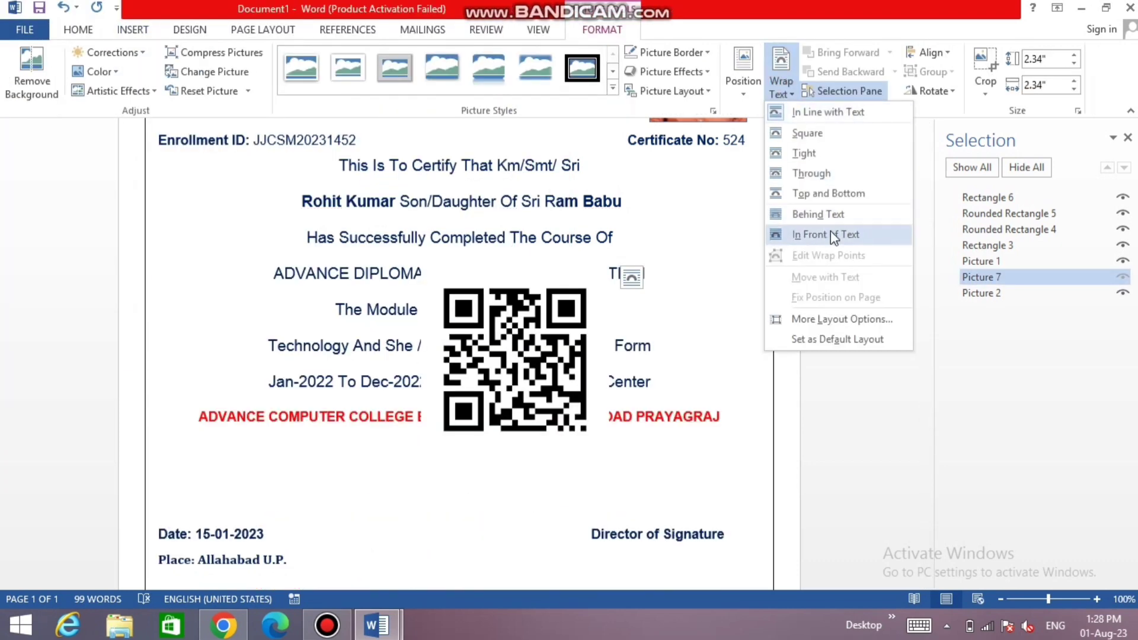
{"action": "left_click", "coordinate": [829, 235]}
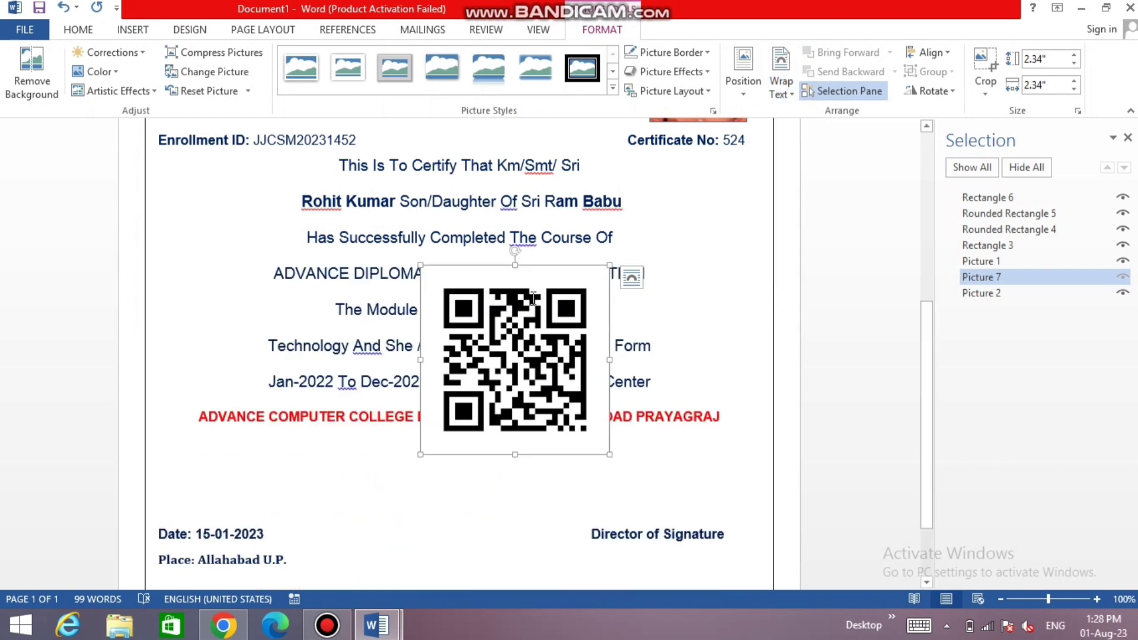
{"action": "mouse_move", "coordinate": [420, 265]}
{"action": "left_mouse_down"}
{"action": "mouse_move", "coordinate": [526, 371]}
{"action": "mouse_move", "coordinate": [420, 485]}
{"action": "left_mouse_up"}
{"action": "scroll", "coordinate": [526, 371], "scroll_direction": "down", "scroll_amount": 3}
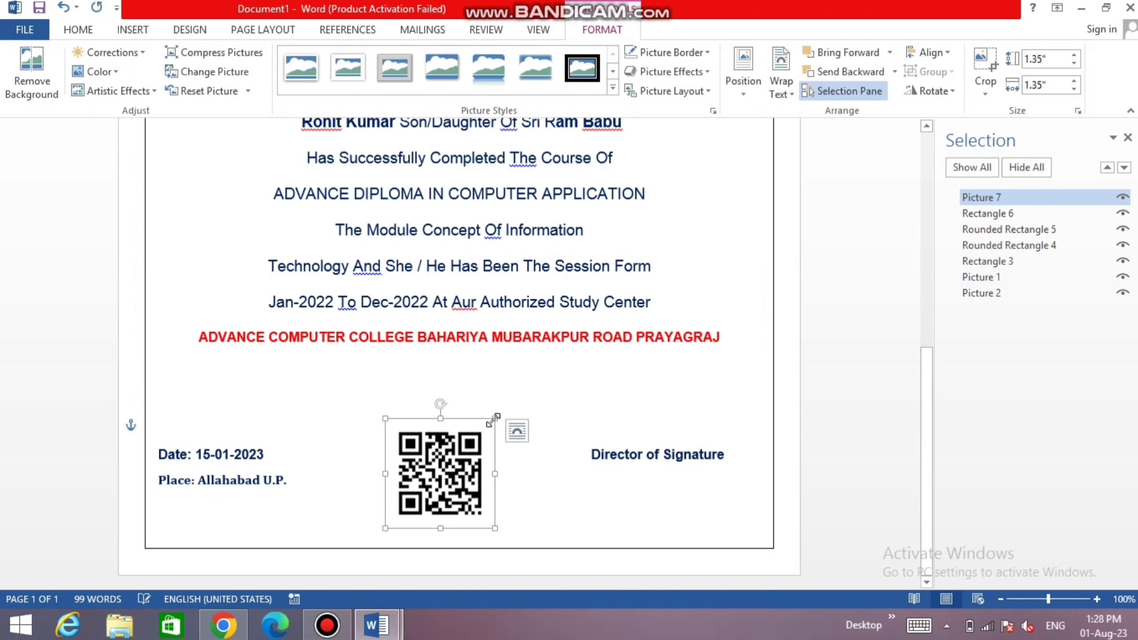
{"action": "left_click_drag", "start_coordinate": [495, 419], "coordinate": [521, 392]}
{"action": "left_click", "coordinate": [590, 404]}
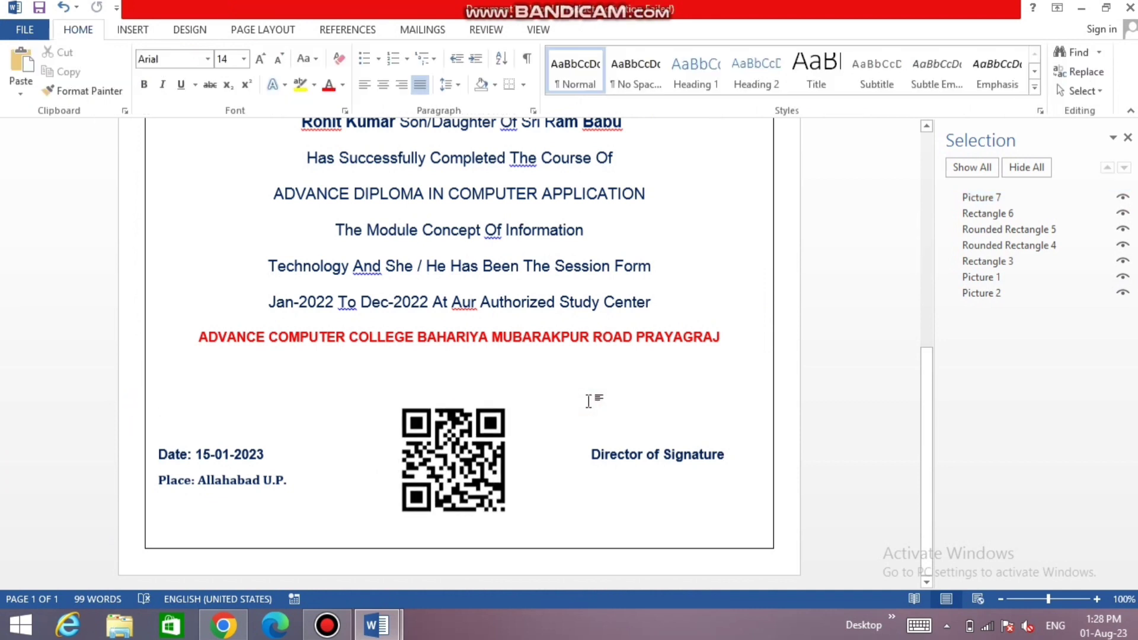
Close the Selection pane and scroll through the finished certificate to review it.
{"action": "scroll", "coordinate": [589, 402], "scroll_direction": "up", "scroll_amount": 8}
{"action": "scroll", "coordinate": [589, 402], "scroll_direction": "up", "scroll_amount": 3}
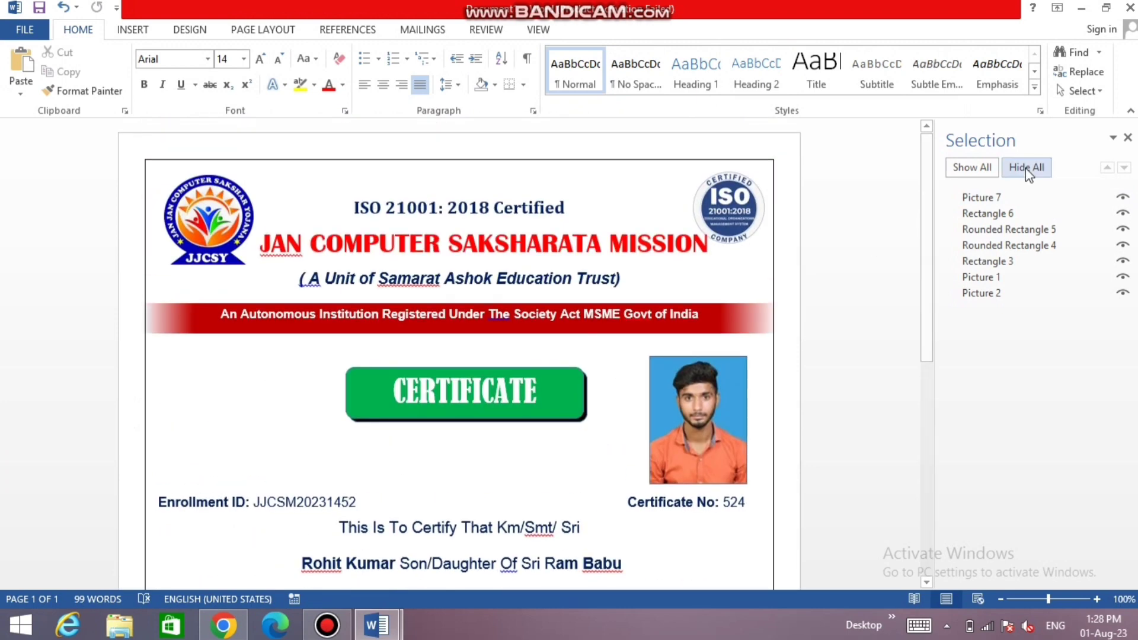
{"action": "left_click", "coordinate": [1127, 138]}
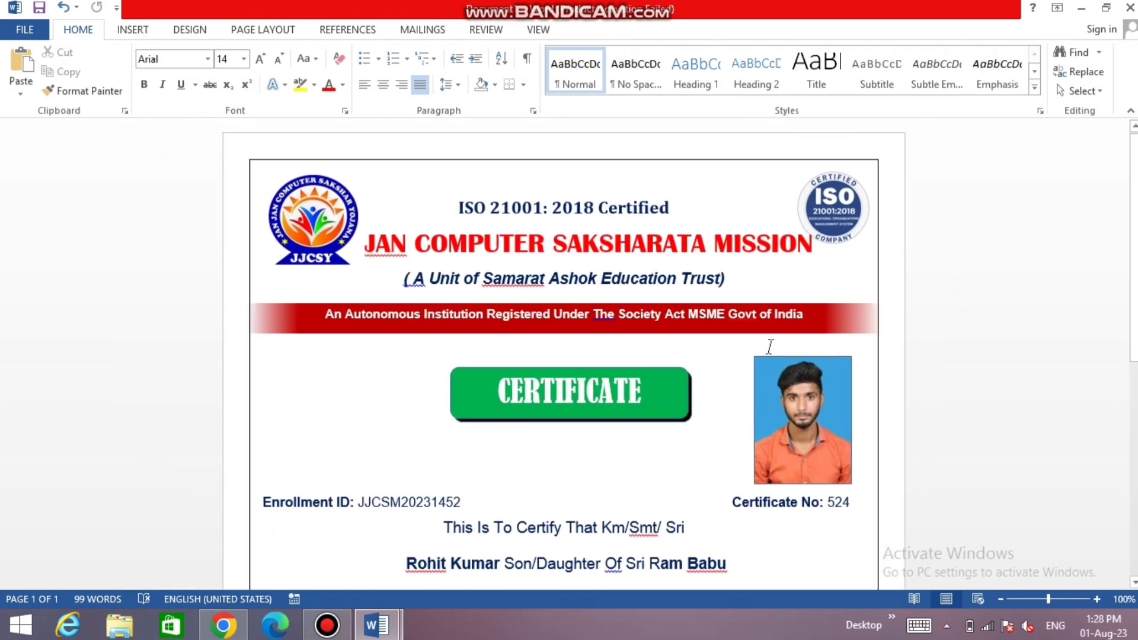
{"action": "scroll", "coordinate": [591, 448], "scroll_direction": "down", "scroll_amount": 4}
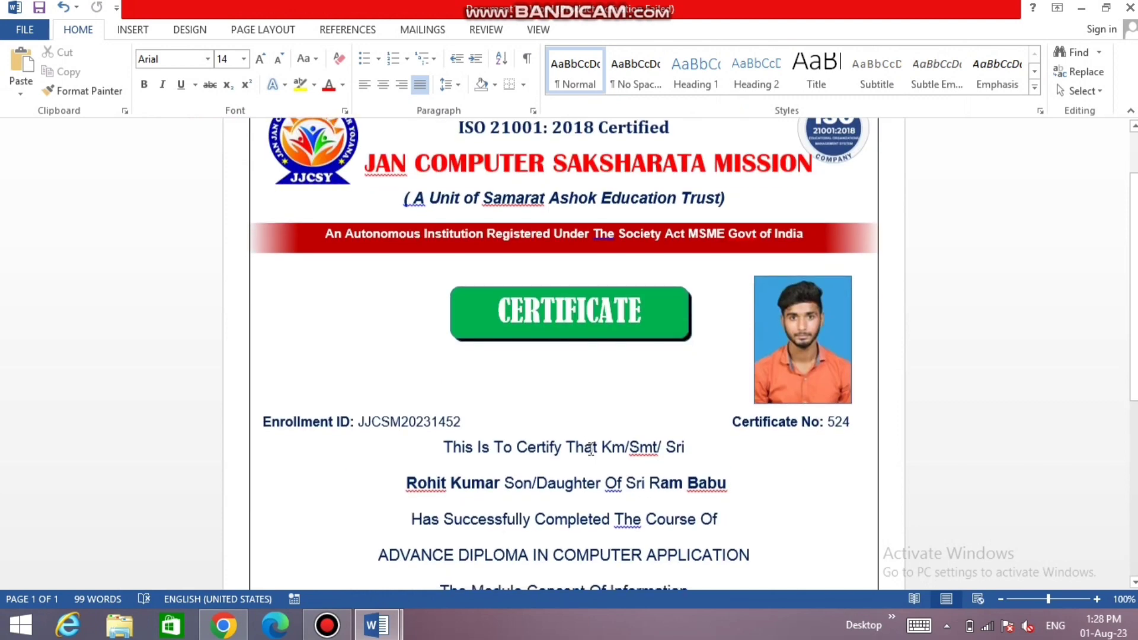
{"action": "scroll", "coordinate": [591, 448], "scroll_direction": "down", "scroll_amount": 5}
{"action": "scroll", "coordinate": [589, 449], "scroll_direction": "down", "scroll_amount": 3}
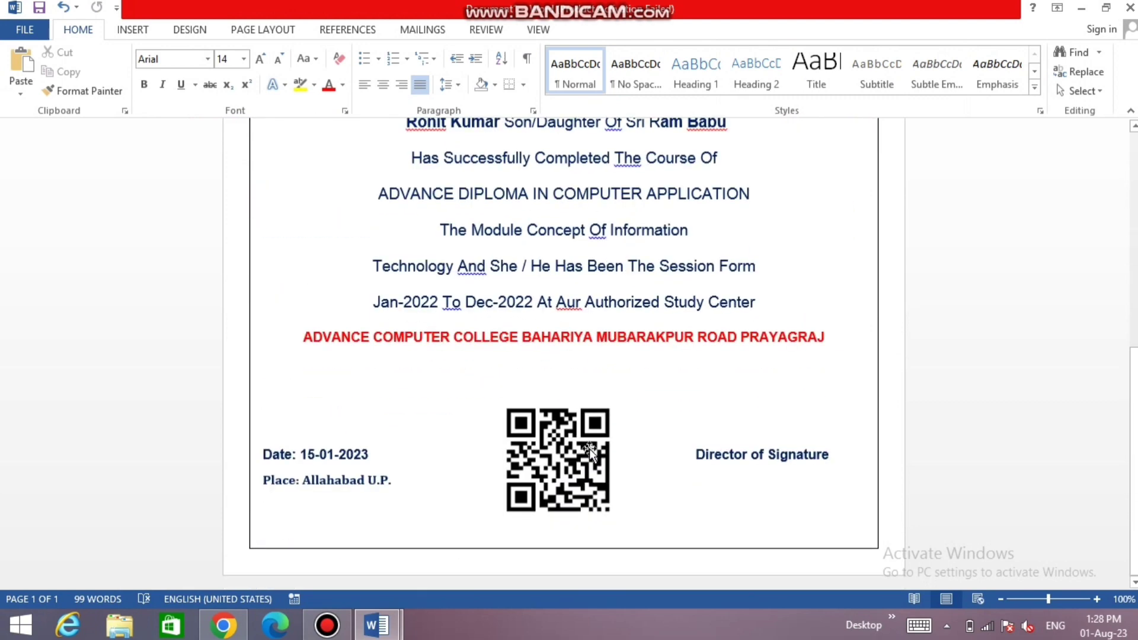
{"action": "scroll", "coordinate": [589, 449], "scroll_direction": "up", "scroll_amount": 6}
{"action": "scroll", "coordinate": [589, 449], "scroll_direction": "up", "scroll_amount": 5}
{"action": "scroll", "coordinate": [589, 449], "scroll_direction": "up", "scroll_amount": 1}
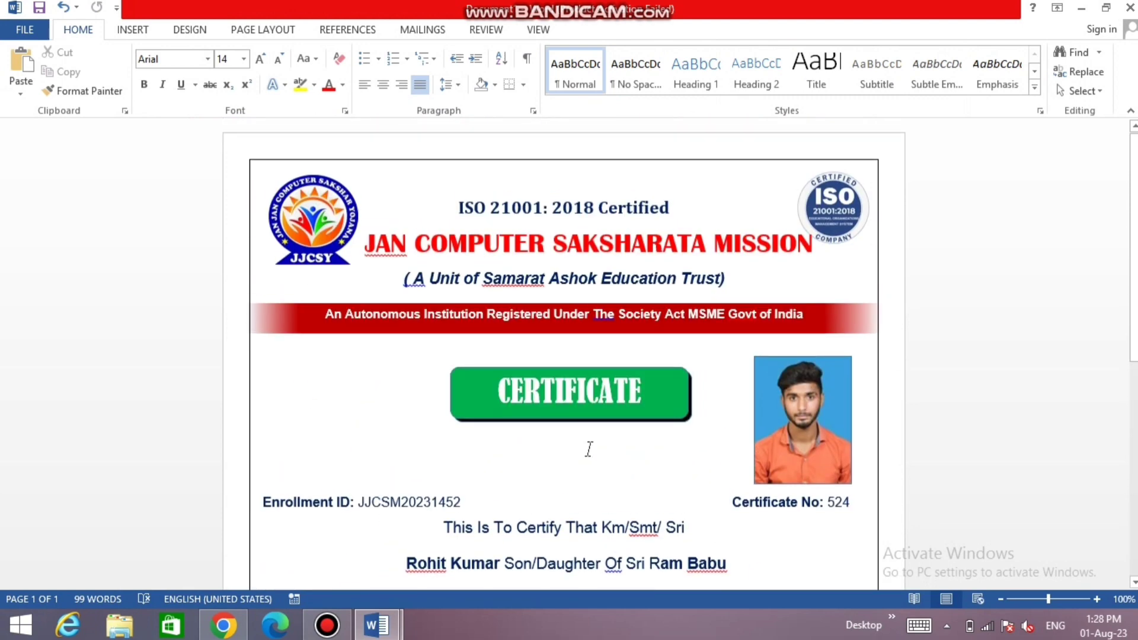